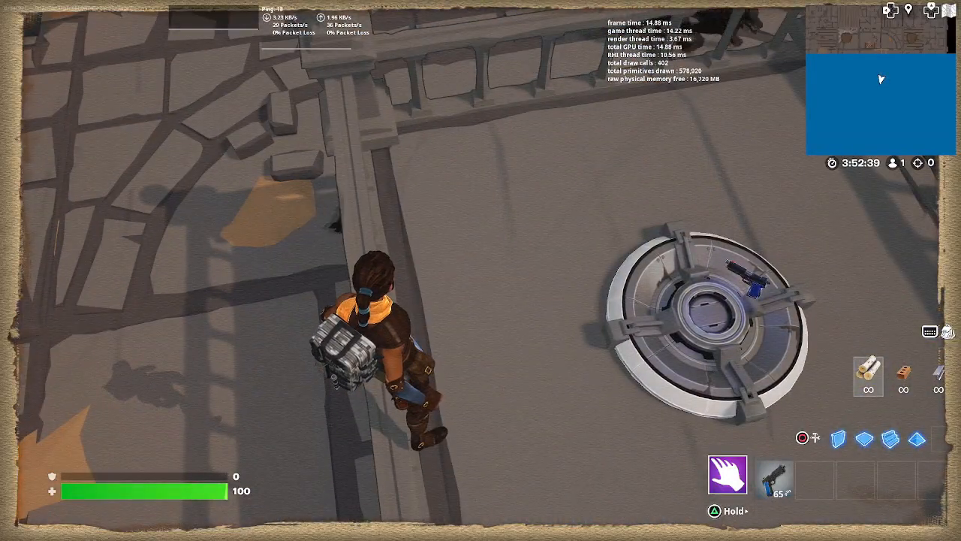
Switch from the game to the Marketplace in the Epic Games Launcher
key("super")
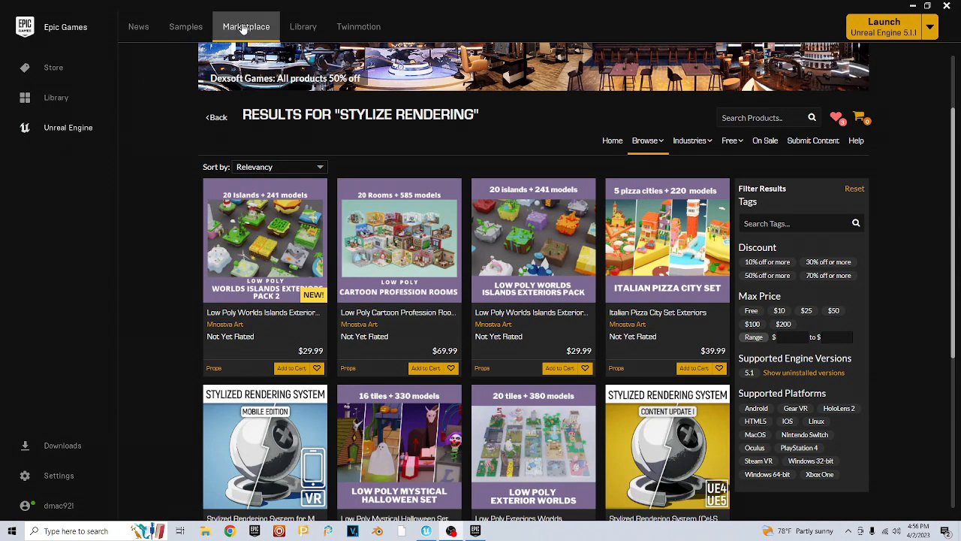
left_click(759, 117)
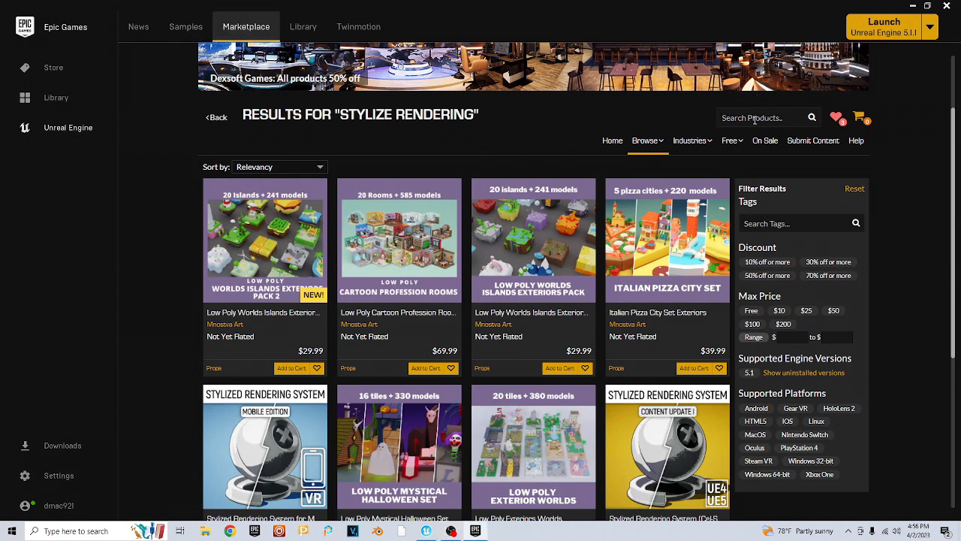
type("stylled rendering")
key("Return")
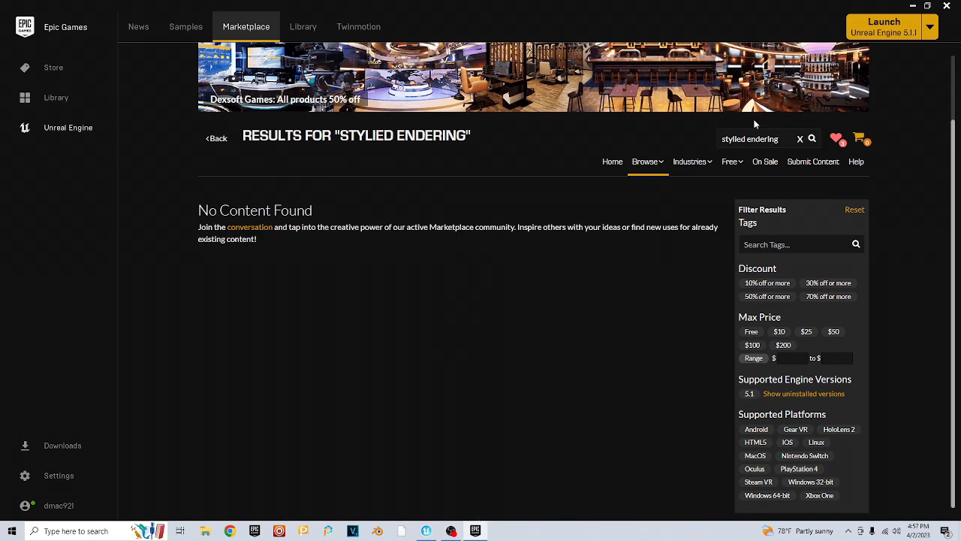
left_click(747, 139)
type("r")
key("Return")
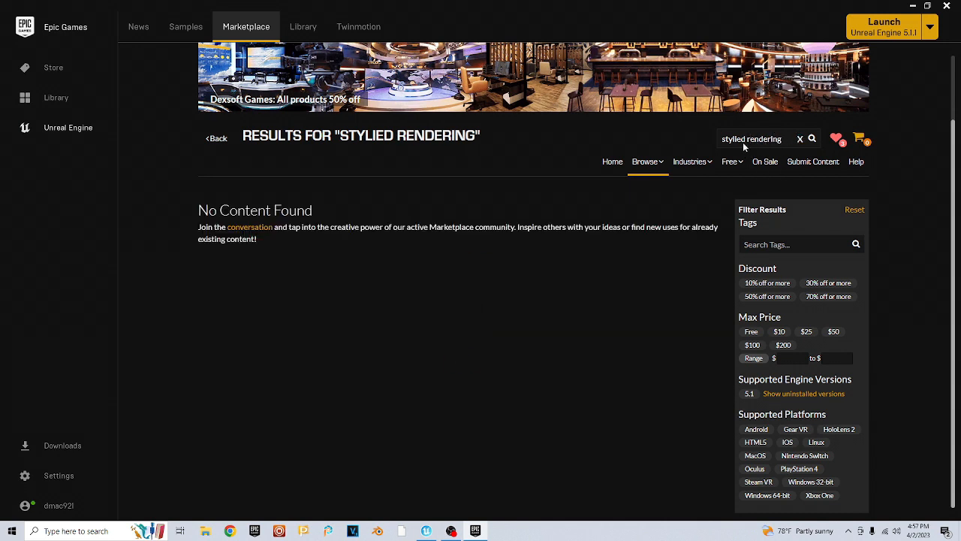
key("BackSpace")
type("z")
Search the Marketplace for "stylized rendering" and filter the results to free products
left_click_drag(784, 139, 721, 145)
type("sty")
type("lized render")
type("ing")
key("Return")
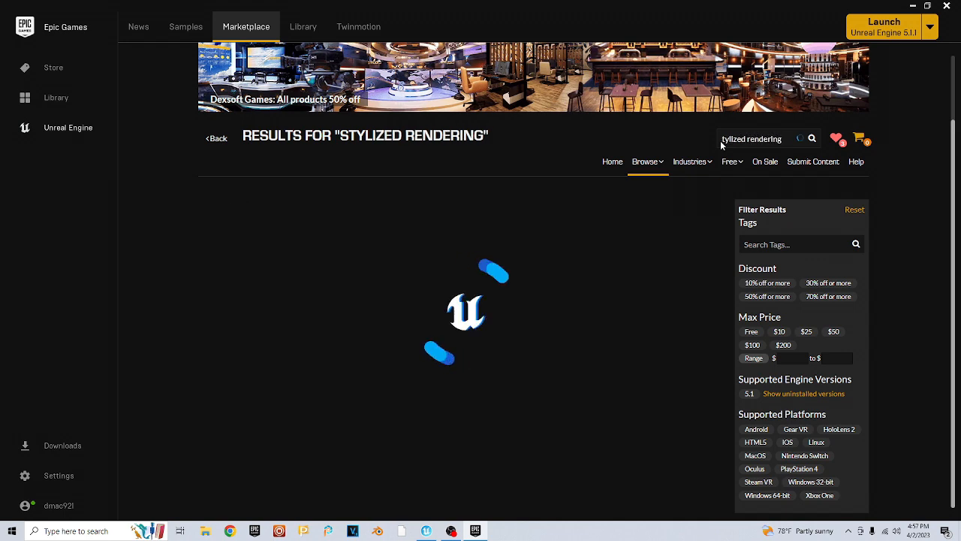
left_click(724, 139)
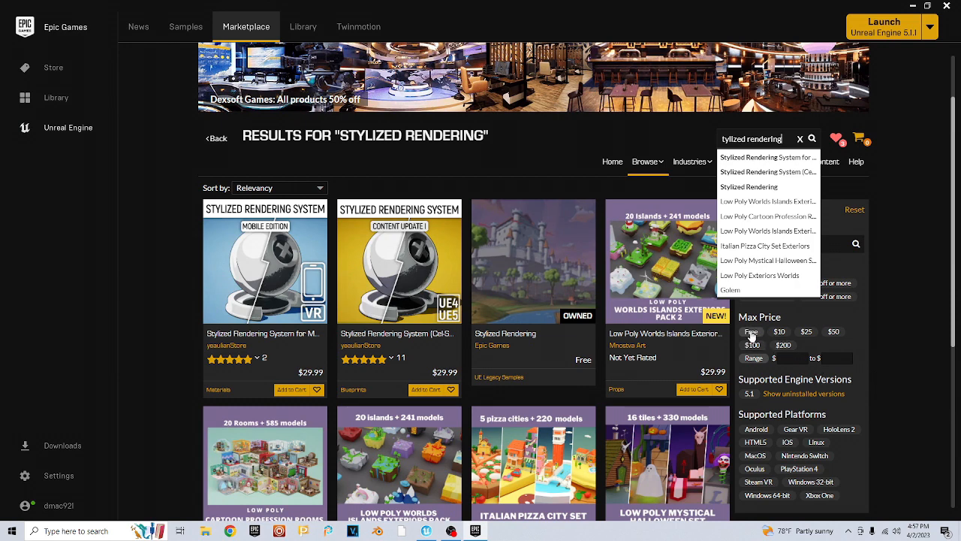
left_click(752, 332)
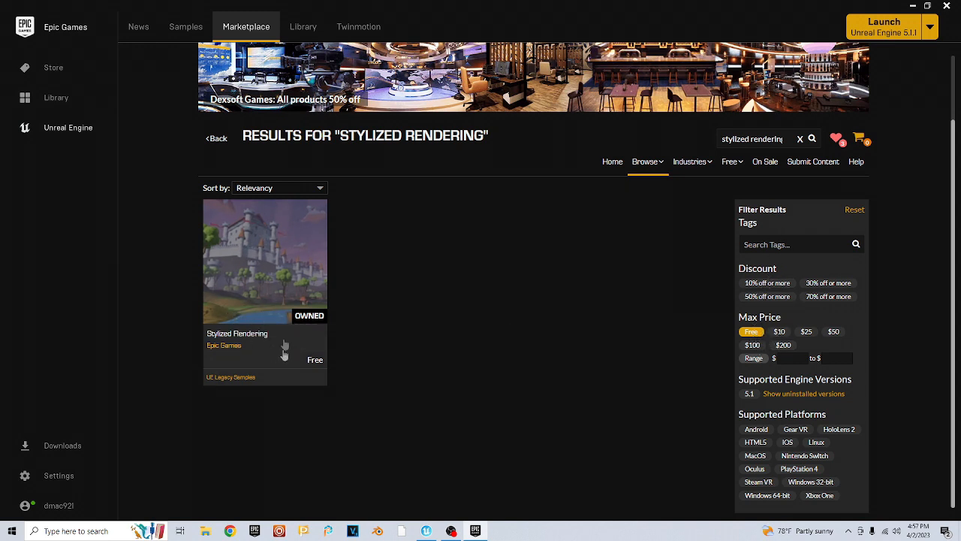
Create a project named StylizedRendering for engine version 4.24 from Epic's free Stylized Rendering sample
left_click(260, 292)
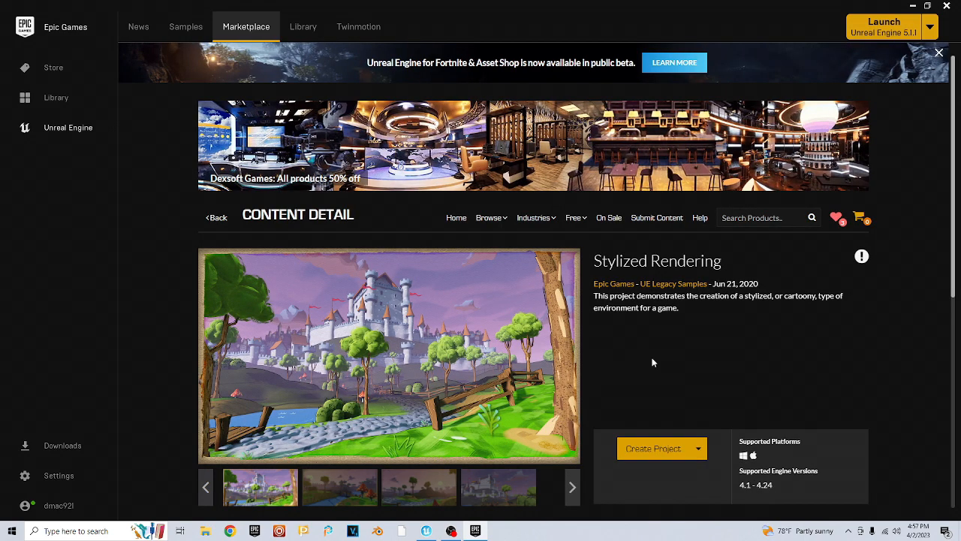
scroll(656, 355, "down", 1)
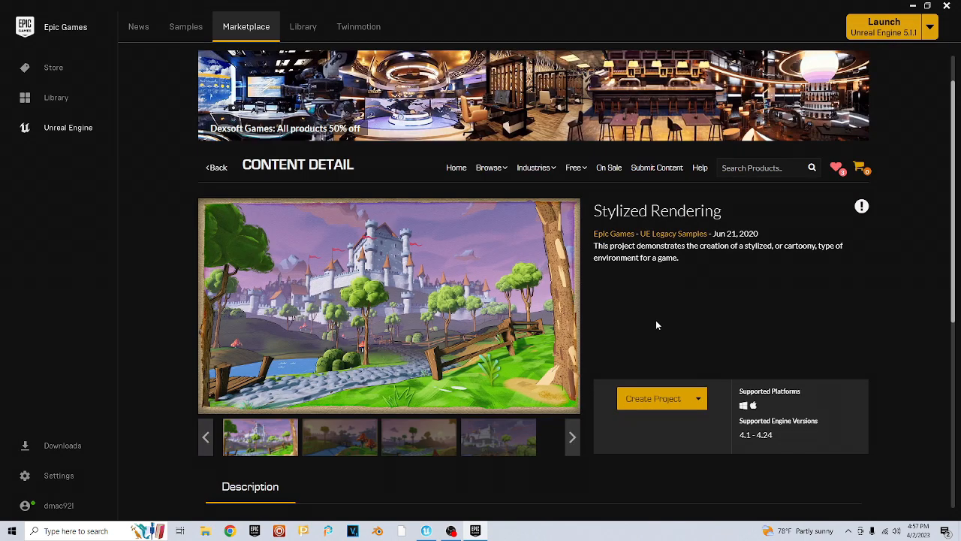
left_click(662, 402)
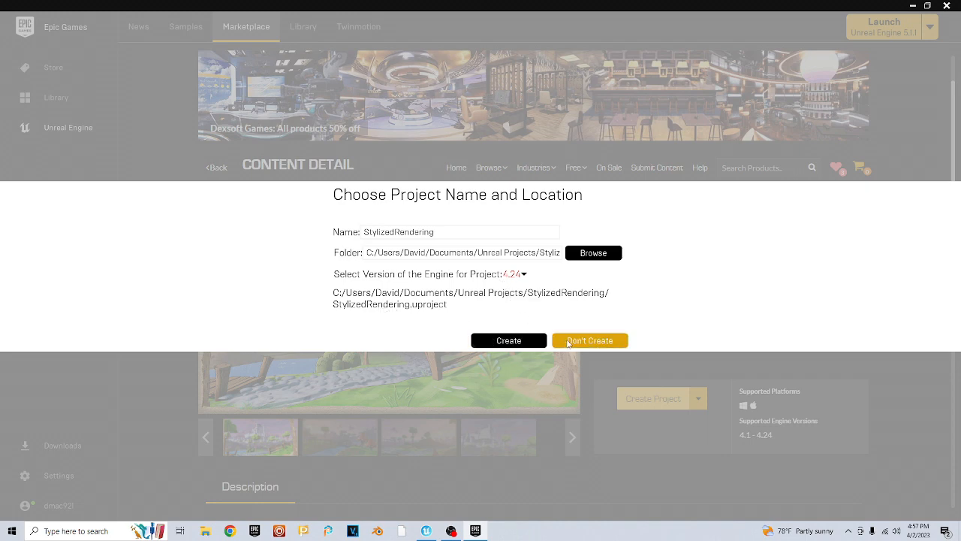
left_click(481, 343)
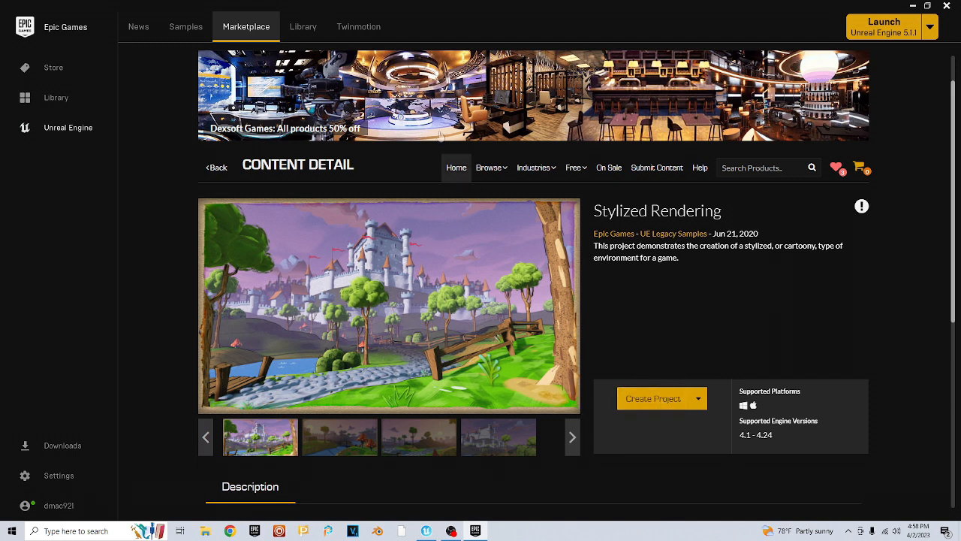
Open the StylizedRendering project from the library using Unreal Engine version 5.1
left_click(312, 28)
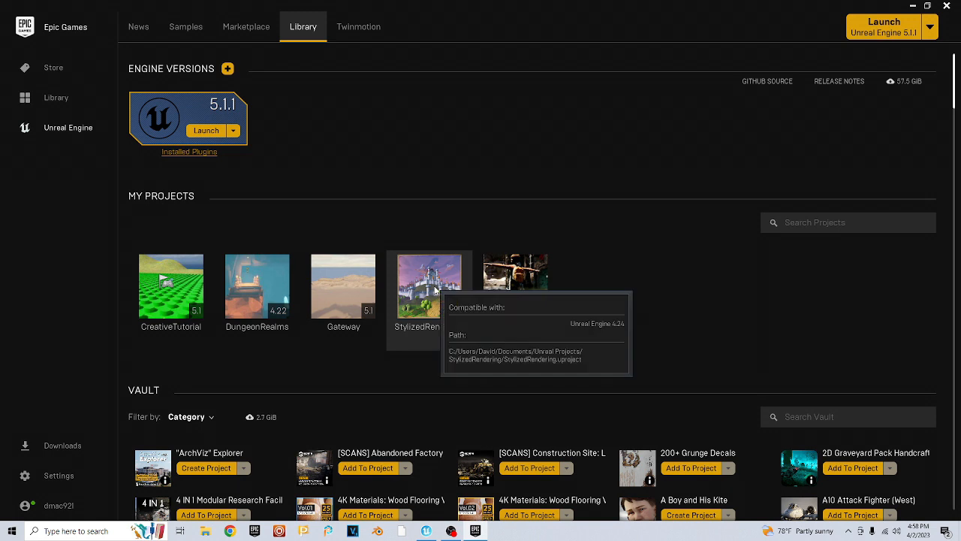
double_click(436, 290)
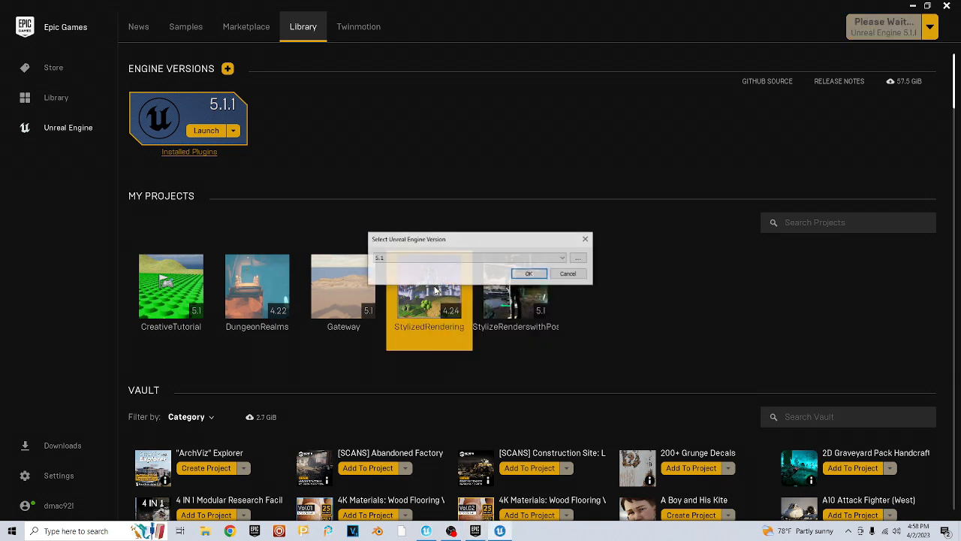
left_click(529, 275)
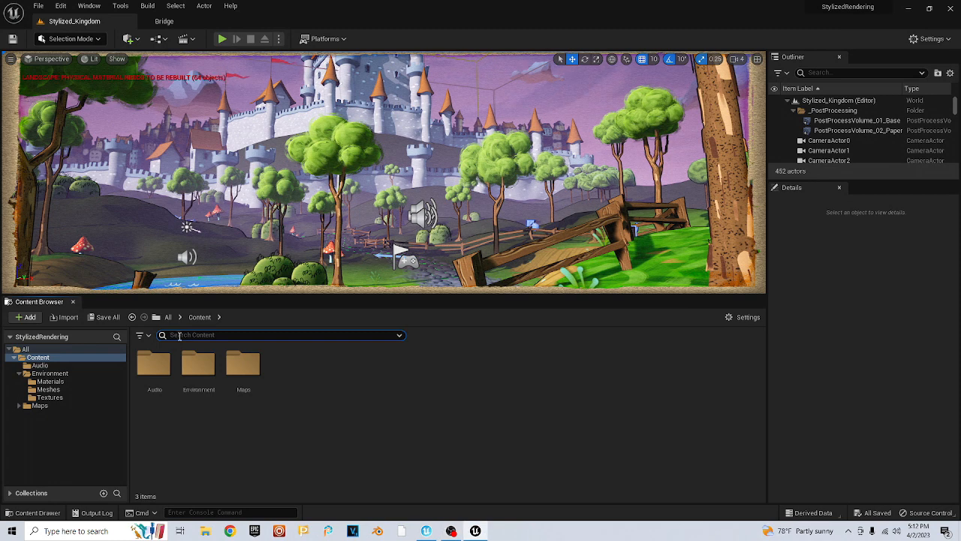
Search the Content folder for "post" and select the M_PostProcess_Base and M_PostProcess_Paper materials together with their instances
left_click(168, 317)
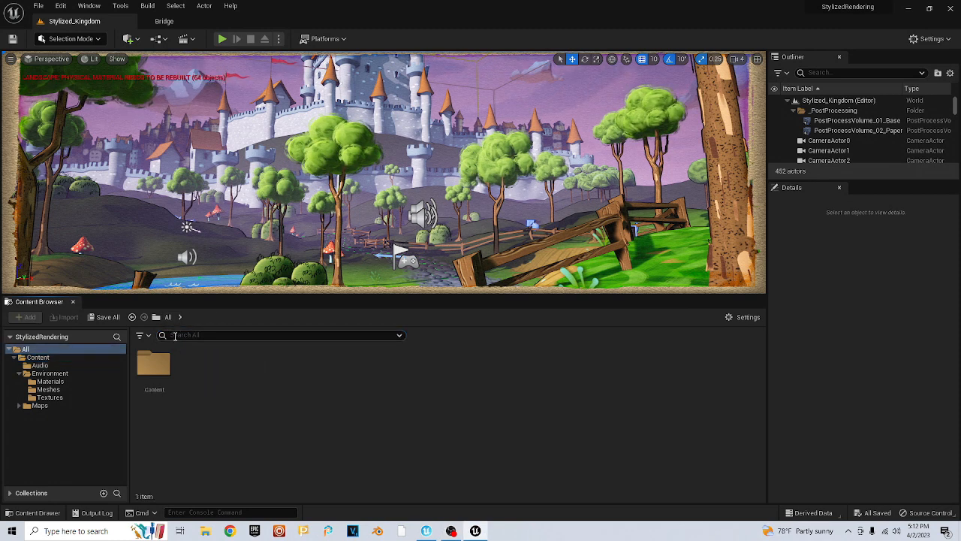
double_click(149, 366)
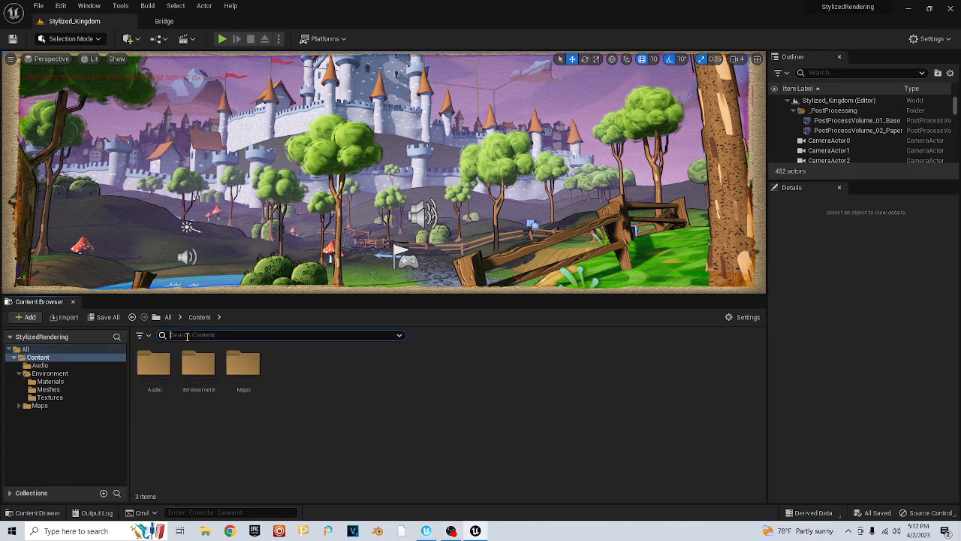
type("post")
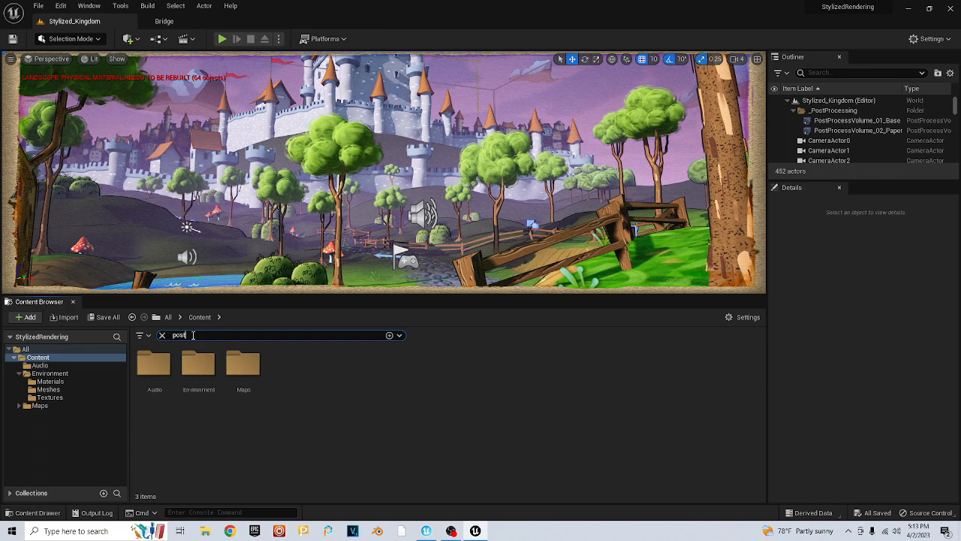
left_click(154, 362)
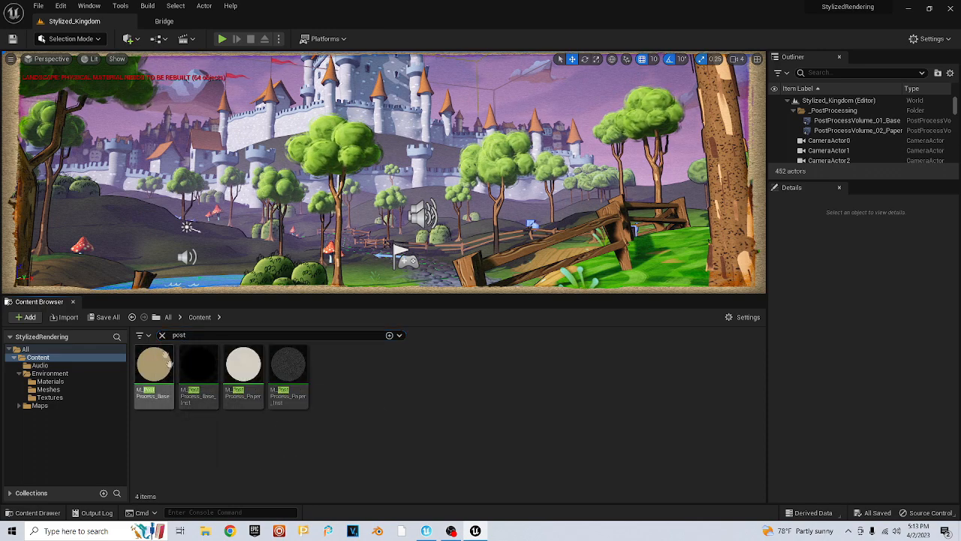
left_click(197, 391, "ctrl")
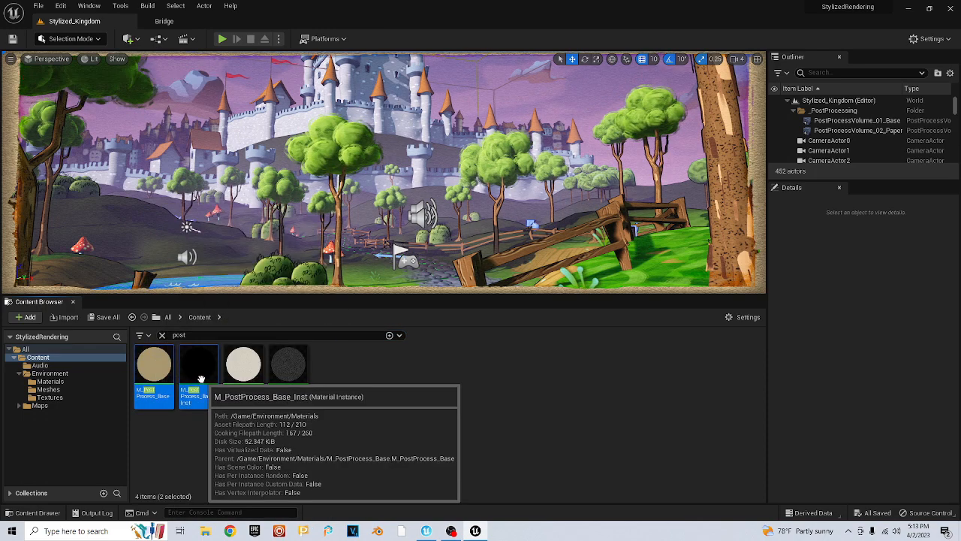
left_click(235, 384, "ctrl")
left_click(289, 380, "ctrl")
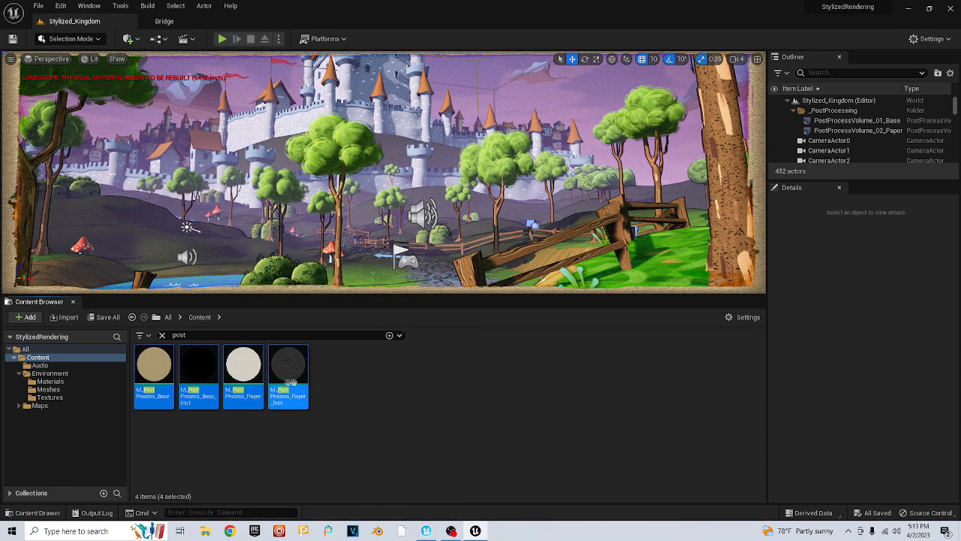
Start migrating the four selected post-process assets, including the T_MaskedPaper_Screen and T_TexturedPaper textures
right_click(200, 379)
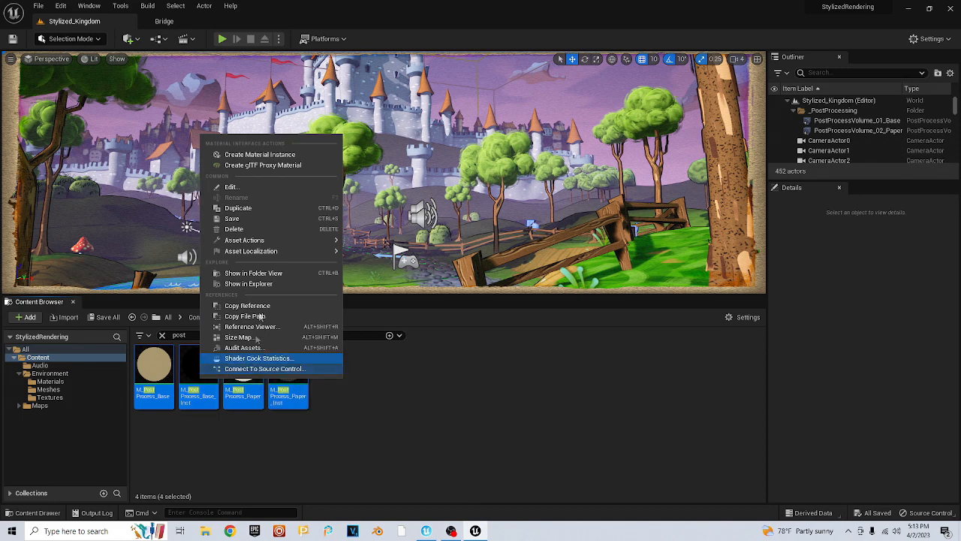
mouse_move(259, 251)
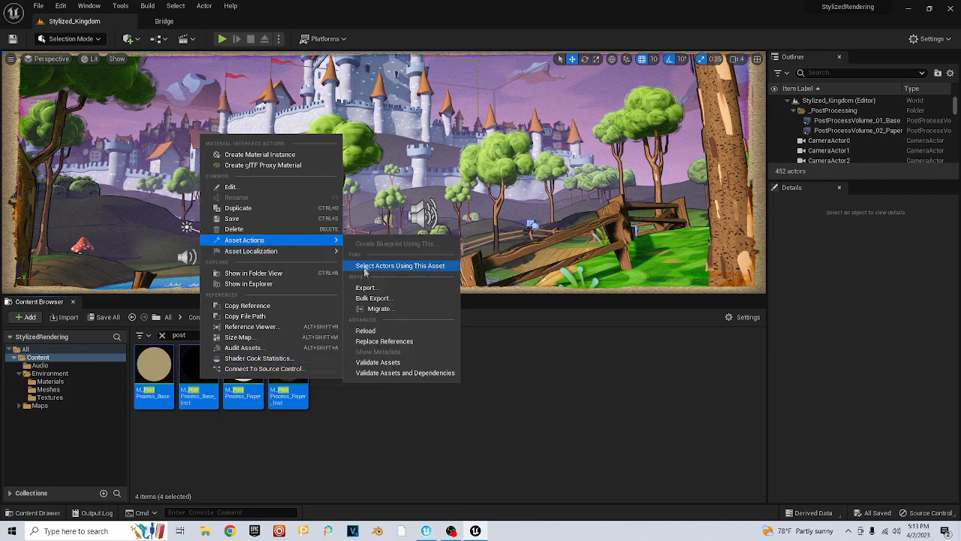
left_click(366, 309)
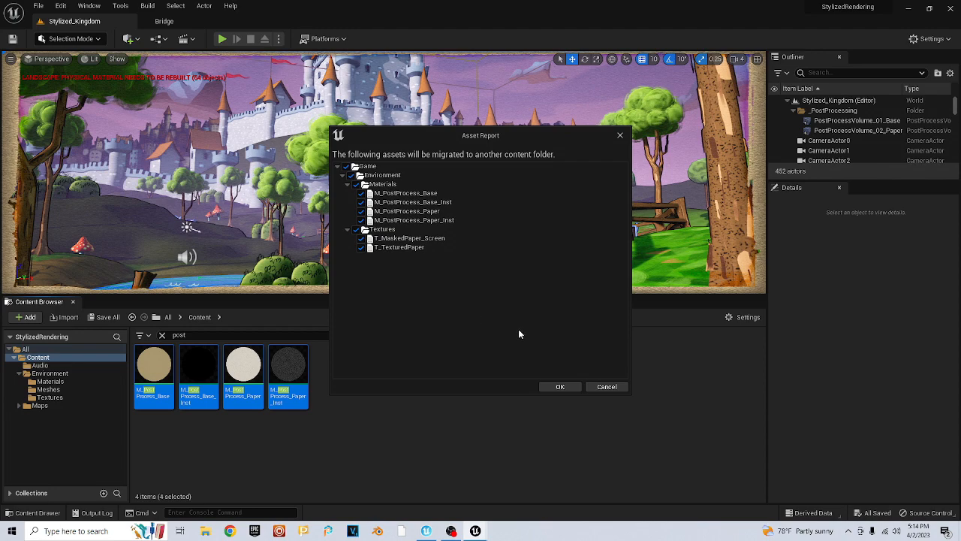
left_click(562, 386)
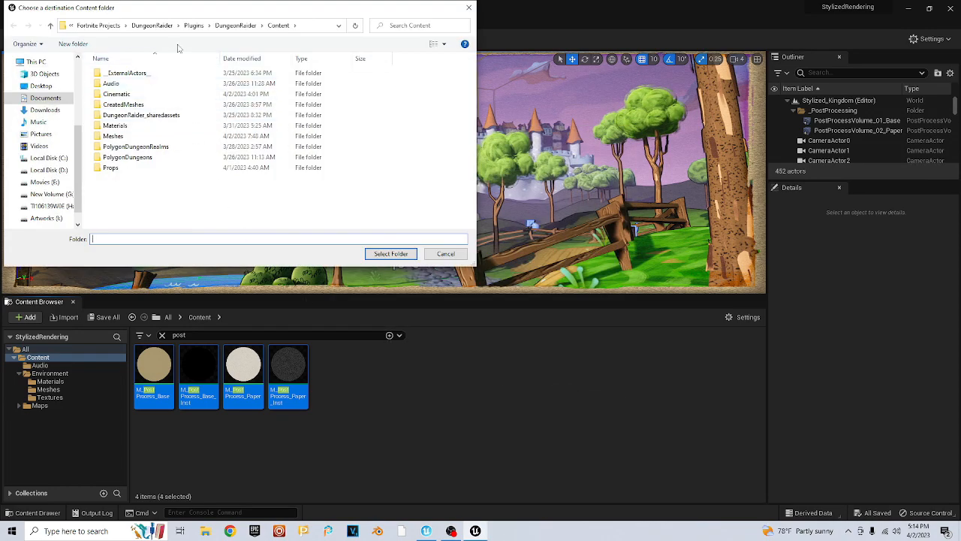
Set the migration destination to the Content folder in Fortnite Projects/DungeonRaider/Plugins/DungeonRaider and run the migration
left_click(50, 99)
double_click(118, 94)
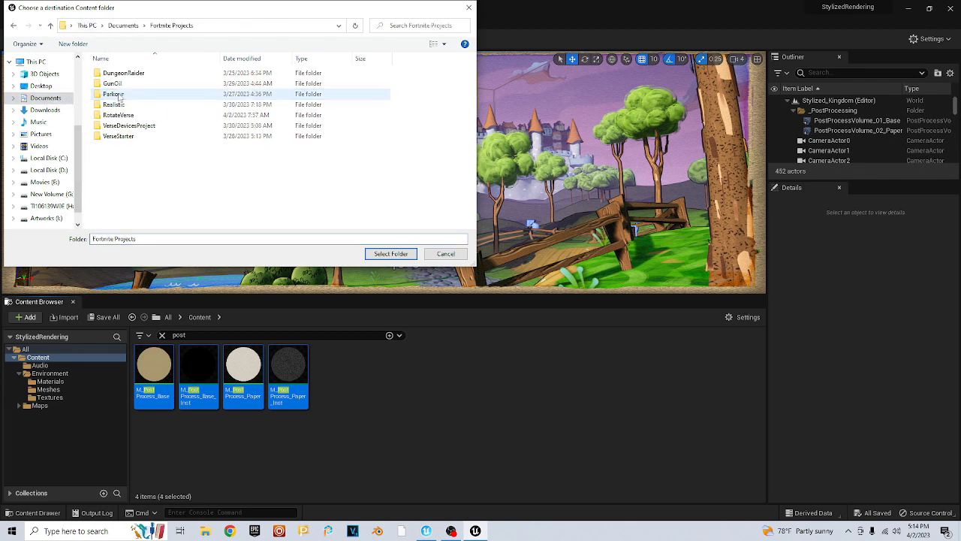
left_click(125, 74)
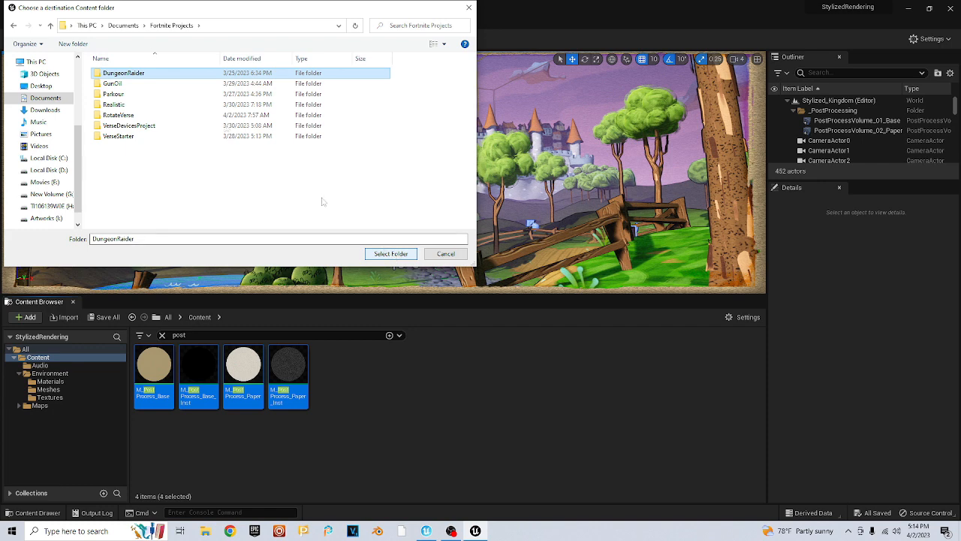
double_click(131, 74)
double_click(117, 86)
double_click(118, 76)
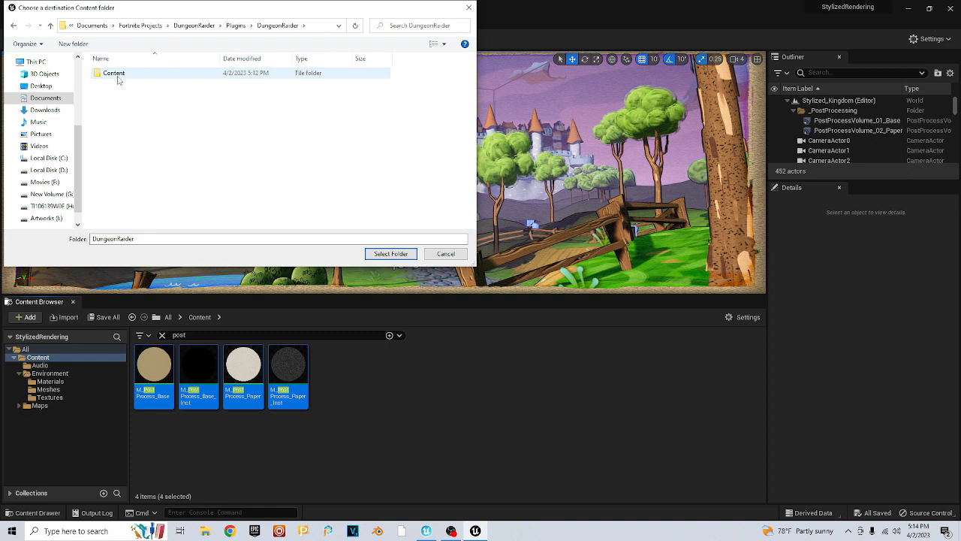
left_click(114, 73)
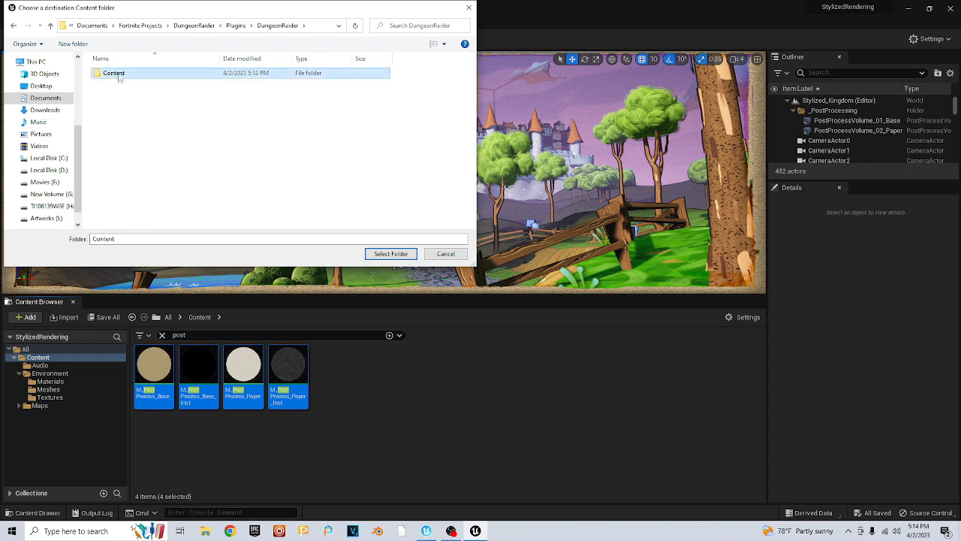
left_click(390, 254)
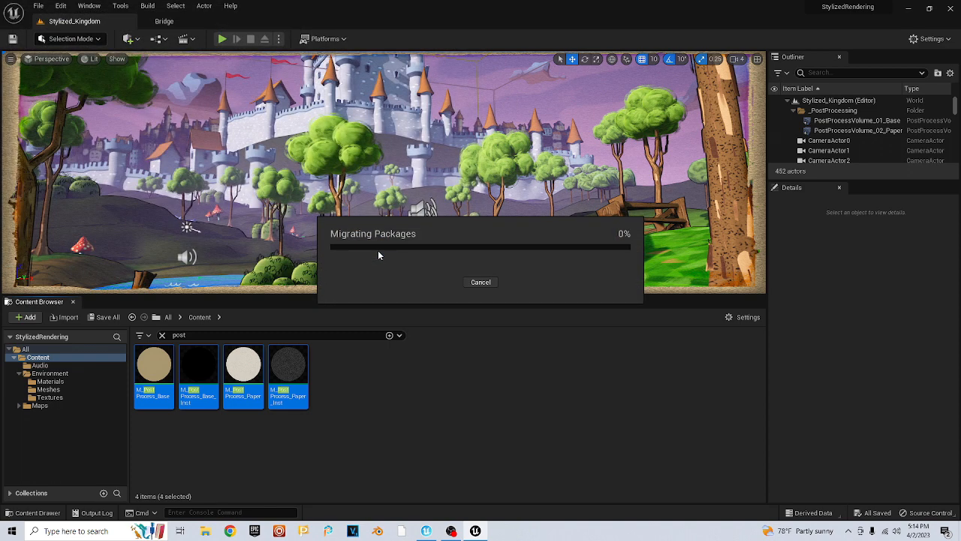
Switch to the DungeonRaider project in the Fortnite Unreal Editor and open the migrated Environment/Materials folder
left_click(482, 422)
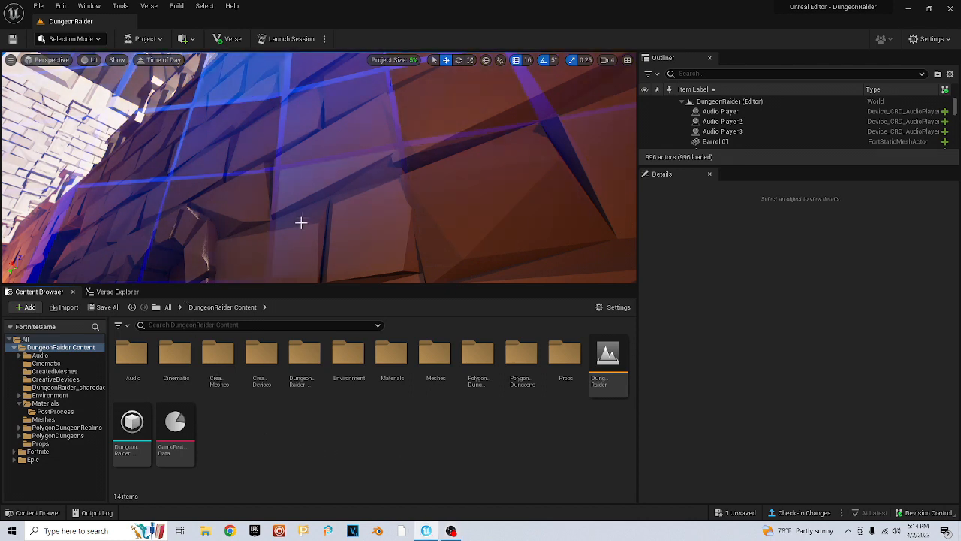
left_click(349, 361)
double_click(350, 361)
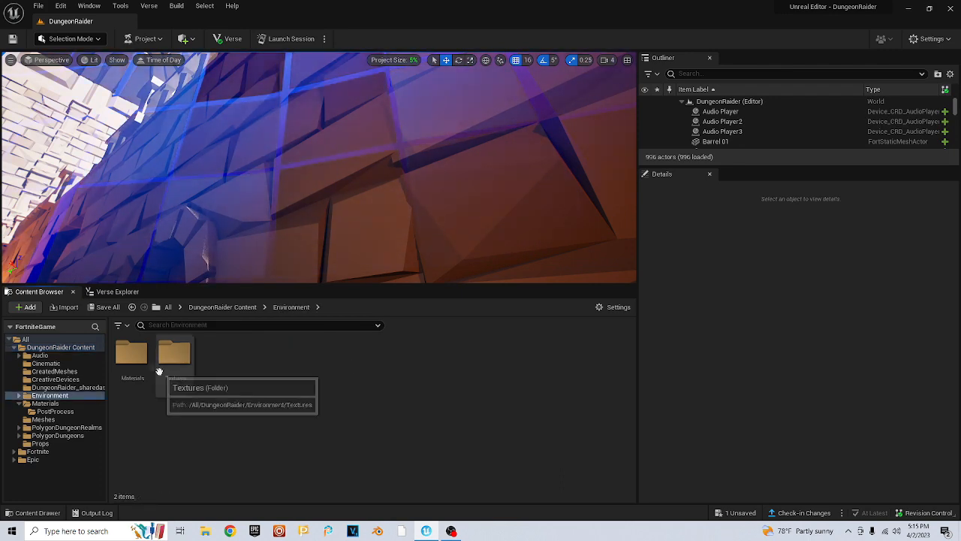
double_click(135, 359)
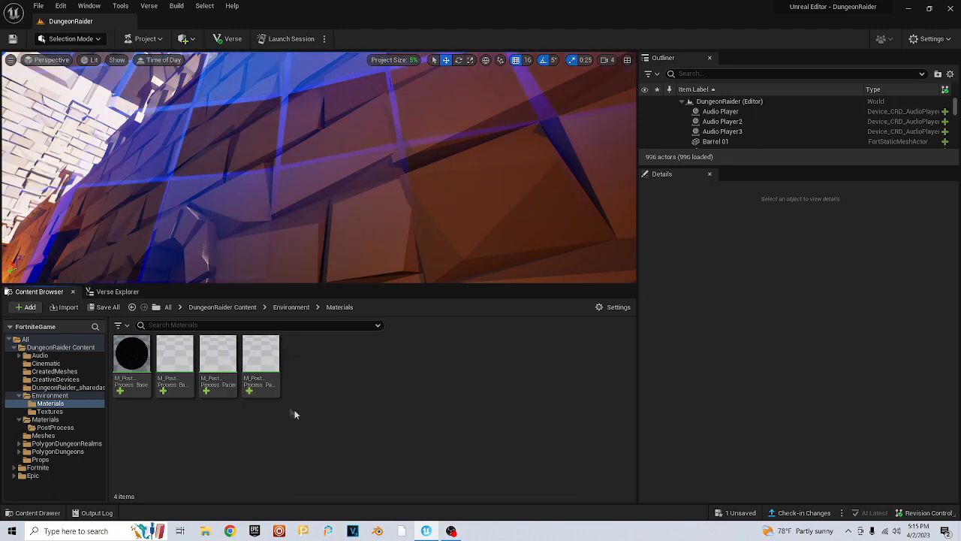
left_click(38, 6)
left_click(54, 107)
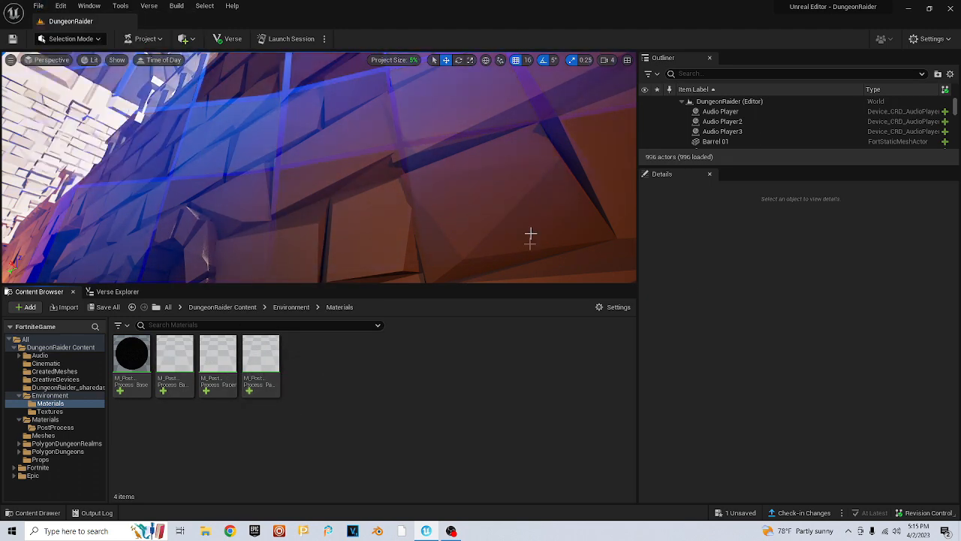
Add a Post Process Volume from the visual effects actors to the level
left_click(188, 39)
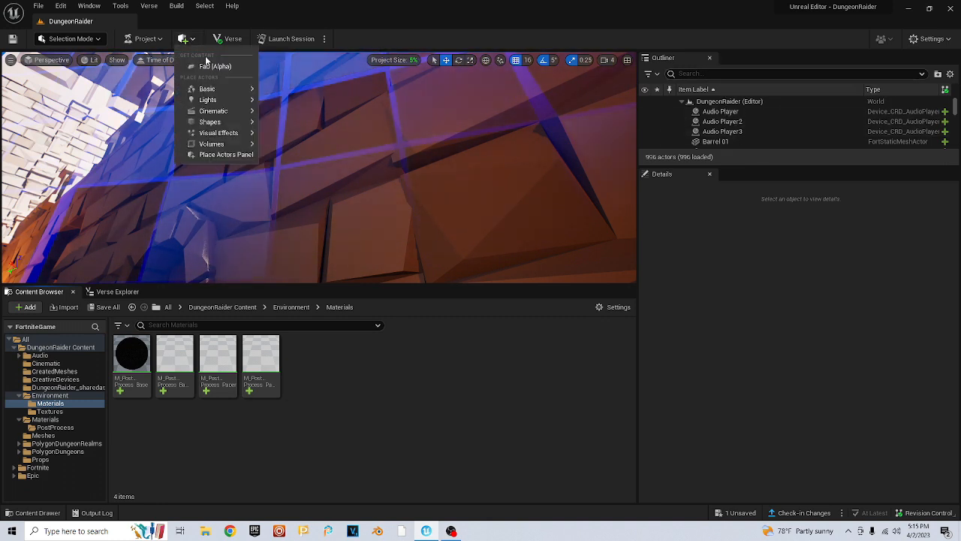
mouse_move(212, 144)
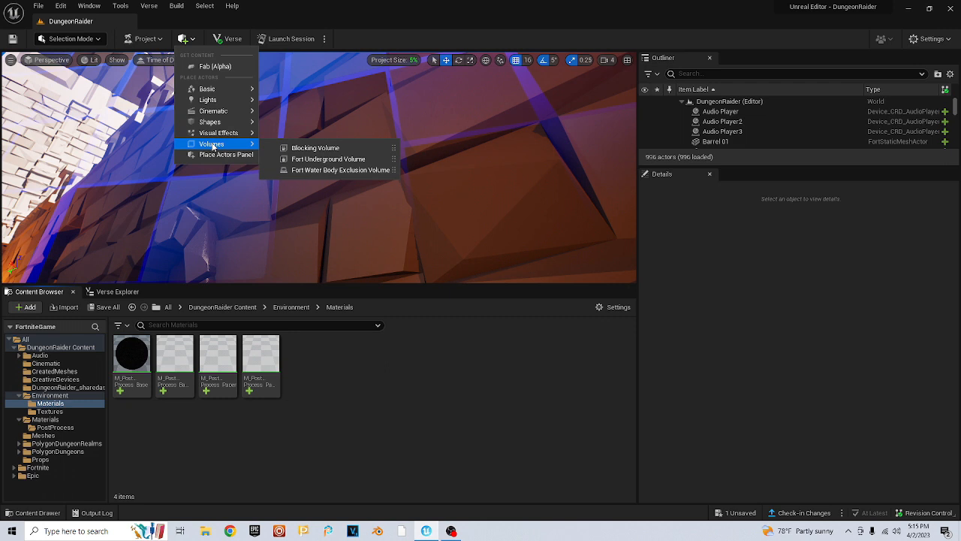
mouse_move(223, 89)
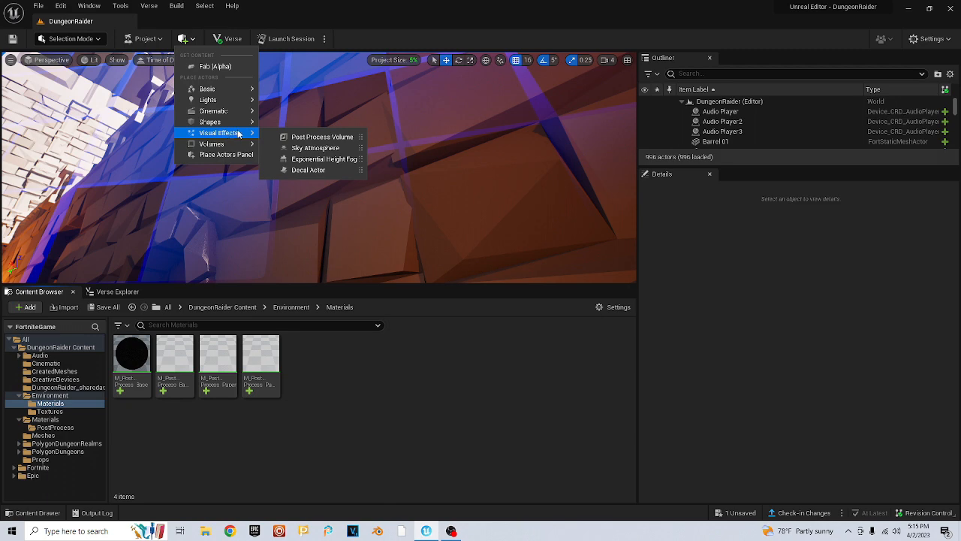
left_click(295, 138)
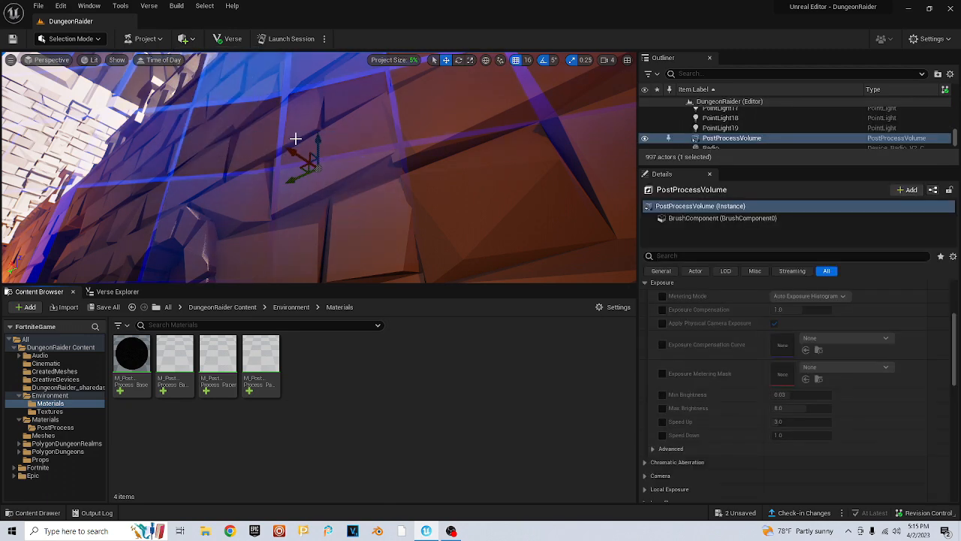
Try moving the Post Process Volume through the dungeon hall toward the balcony by the doorway, and delete the volume
left_click_drag(356, 69, 28, 259)
right_click_drag(29, 259, 63, 186)
right_click_drag(197, 136, 200, 134)
left_click_drag(195, 149, 70, 146)
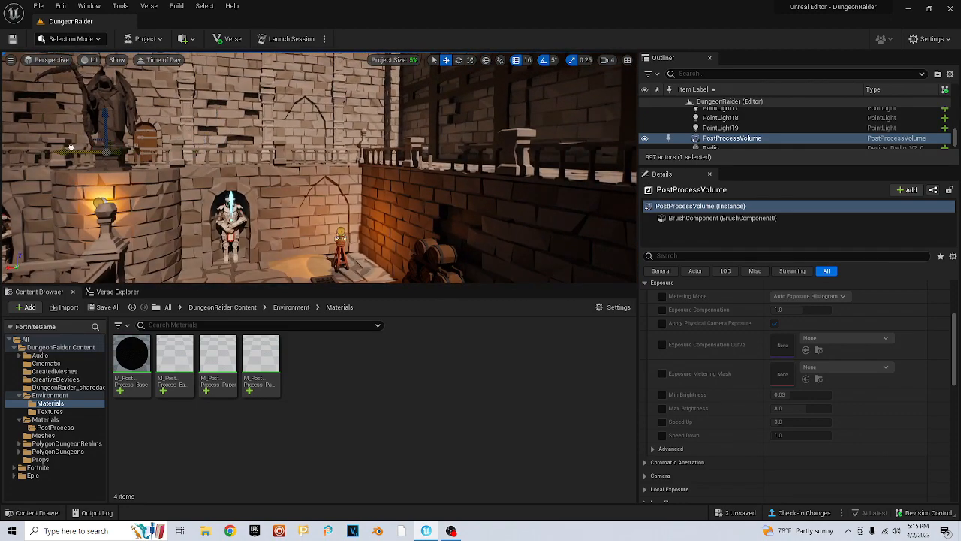
right_click_drag(176, 144, 176, 144)
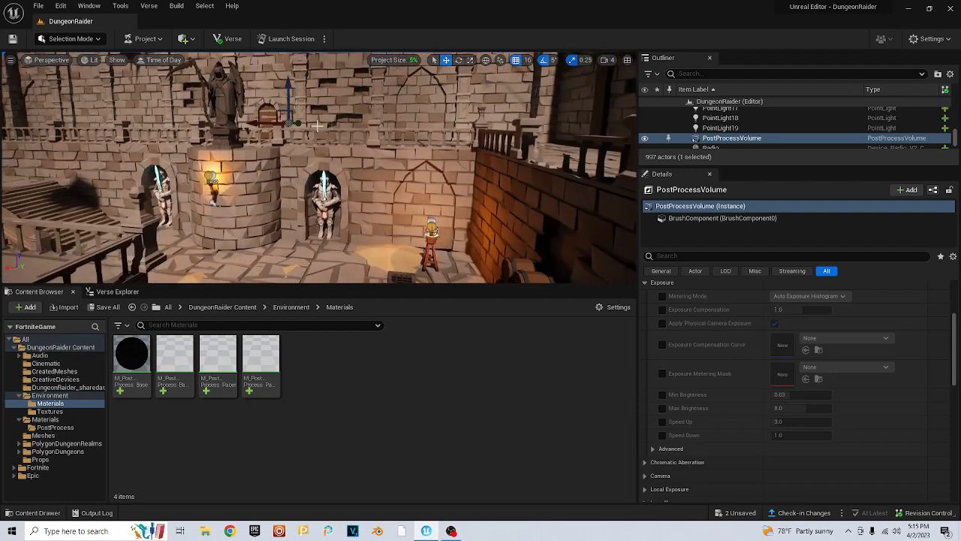
left_click_drag(280, 132, 120, 175)
right_click_drag(180, 127, 201, 100)
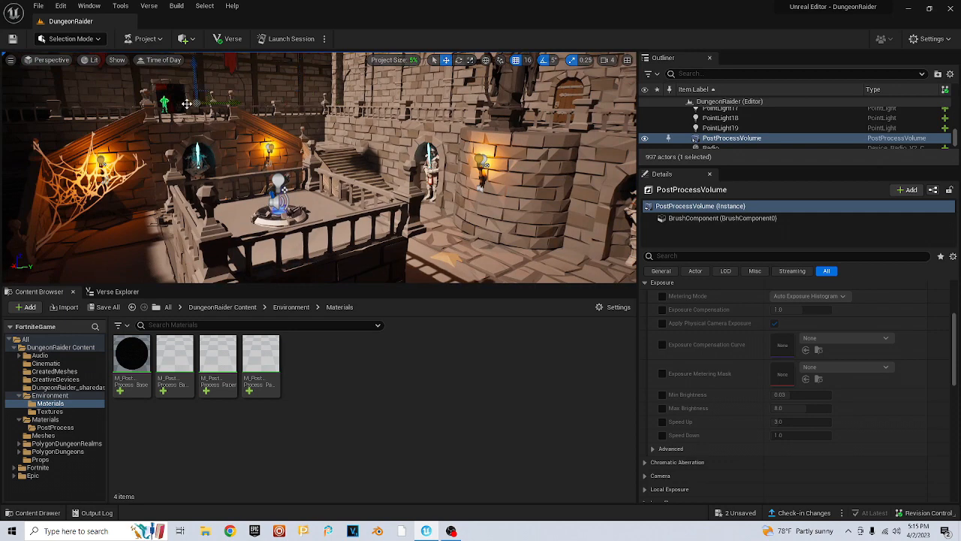
left_click_drag(248, 132, 321, 148)
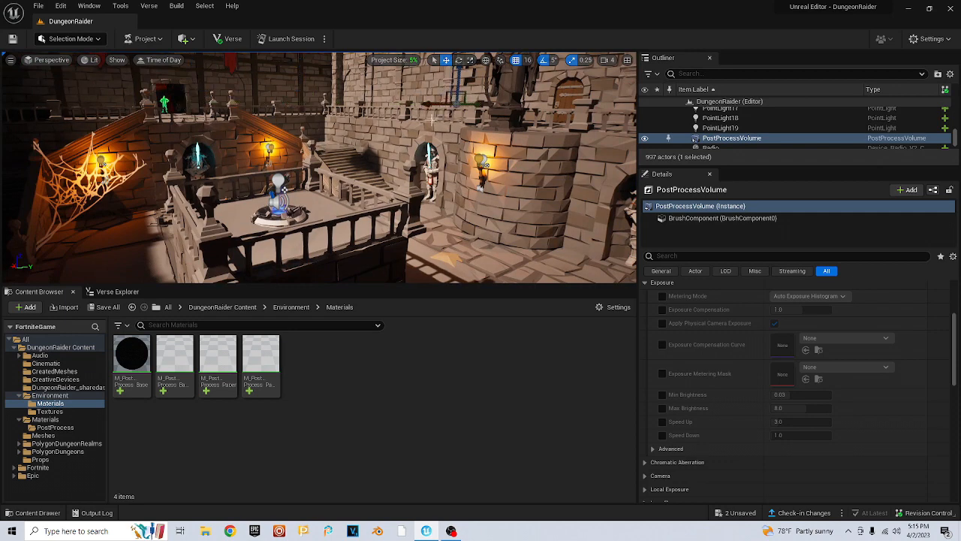
left_click_drag(478, 106, 233, 103)
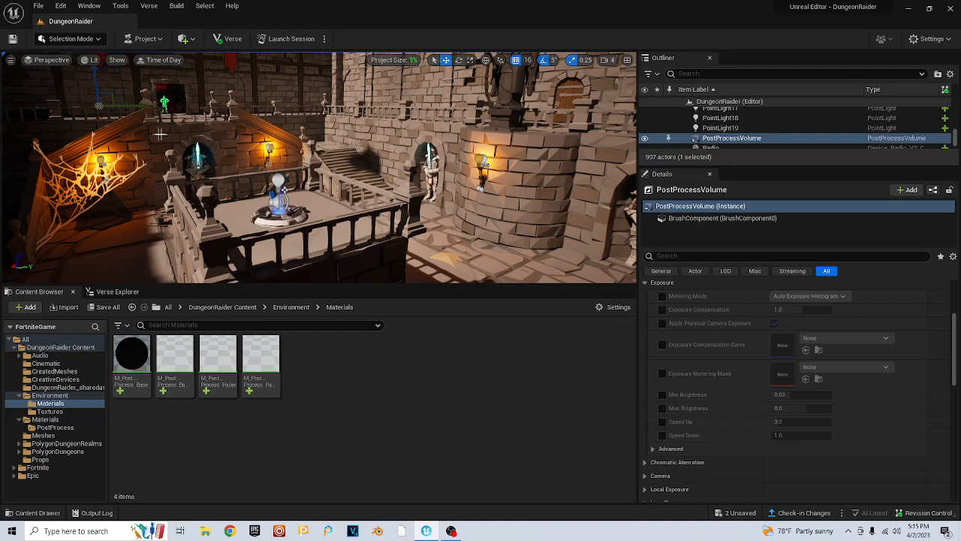
right_click_drag(159, 116, 435, 117)
key("a")
key("w")
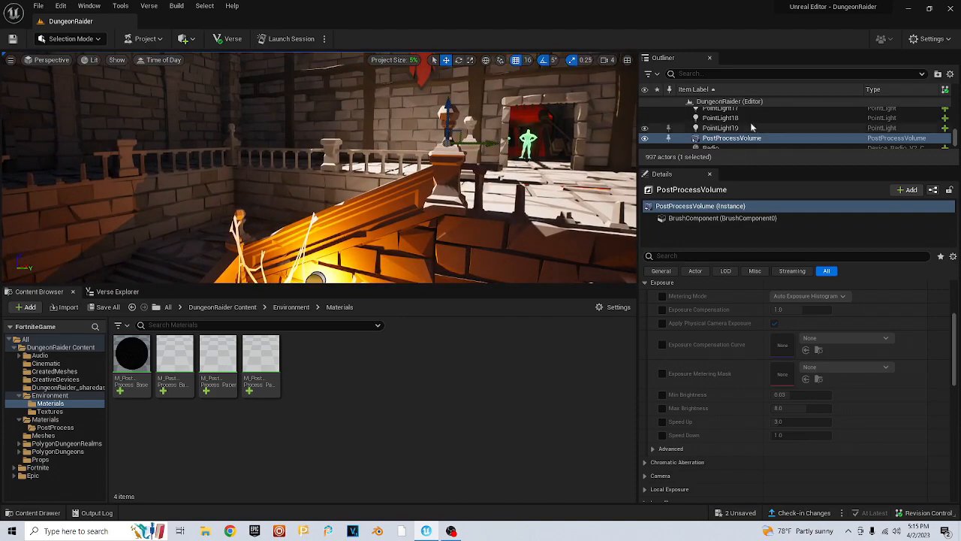
left_click(733, 140)
key("Delete")
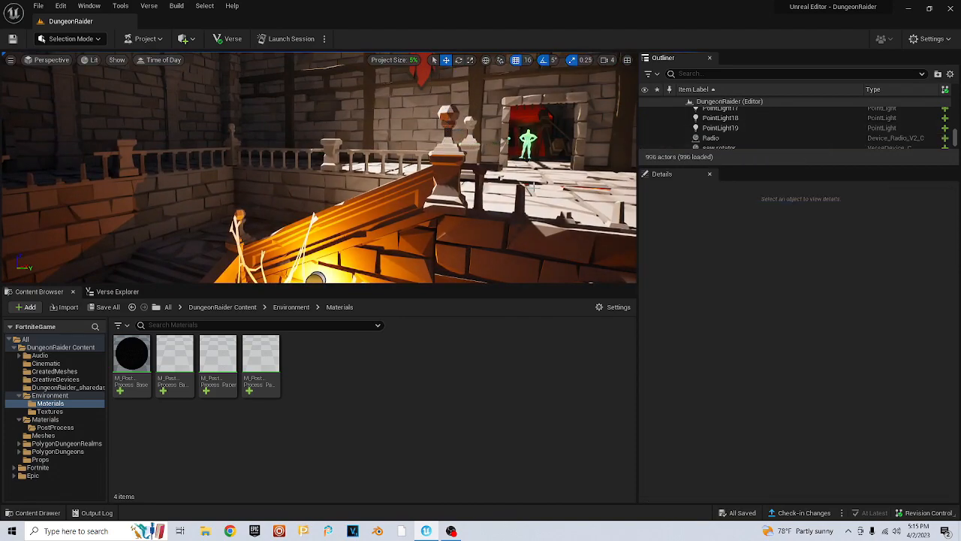
Place a new Post Process Volume above the stair landing in front of the doorway
right_click_drag(240, 128, 338, 151)
key("s")
key("e")
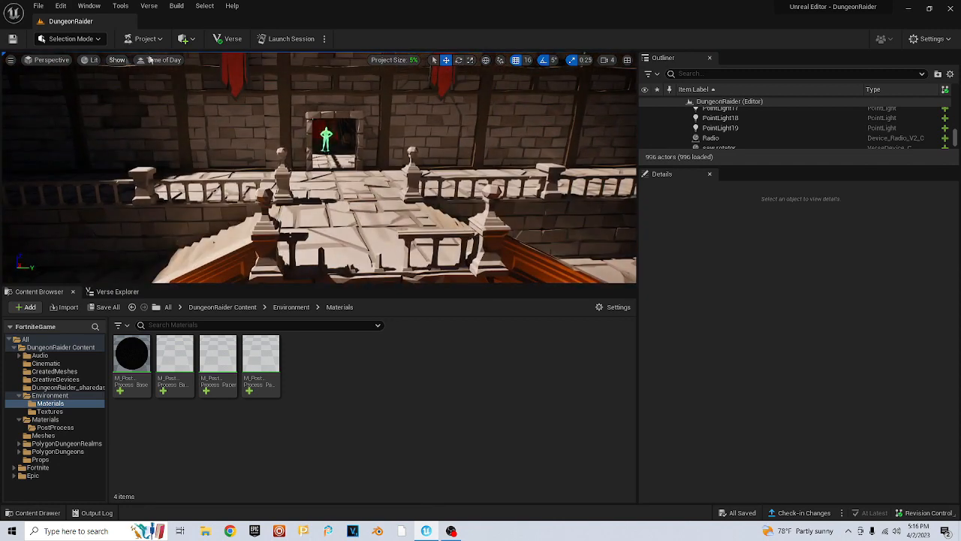
left_click(189, 39)
mouse_move(225, 133)
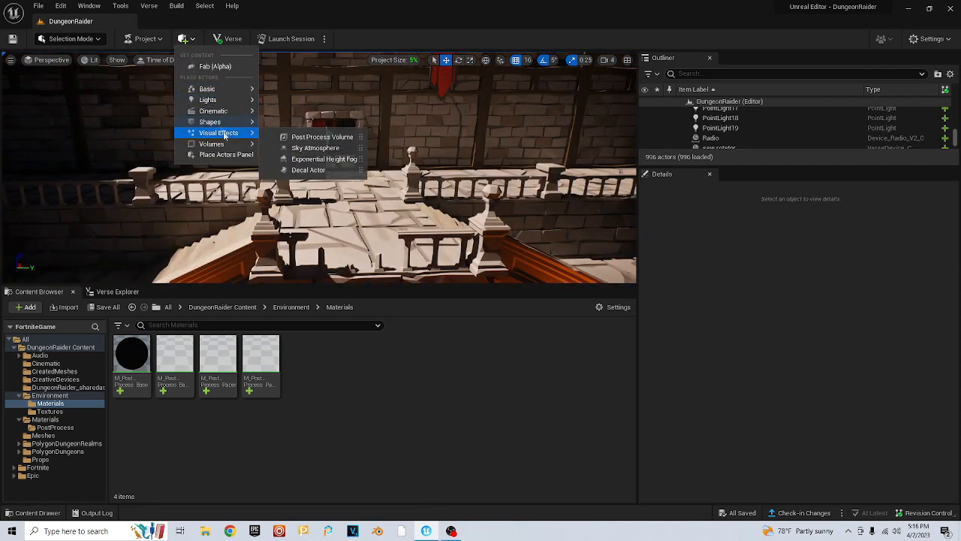
left_click(331, 137)
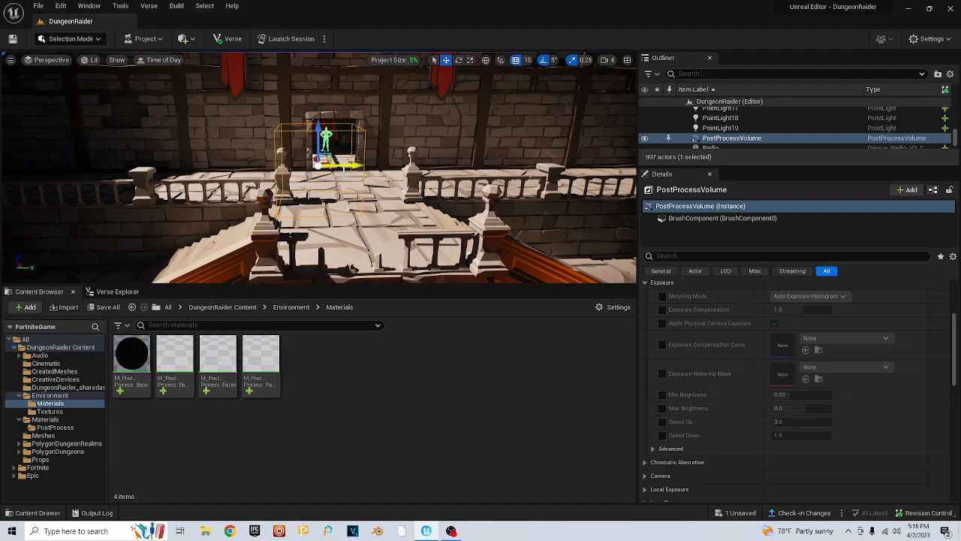
right_click_drag(353, 171, 439, 193)
key("a")
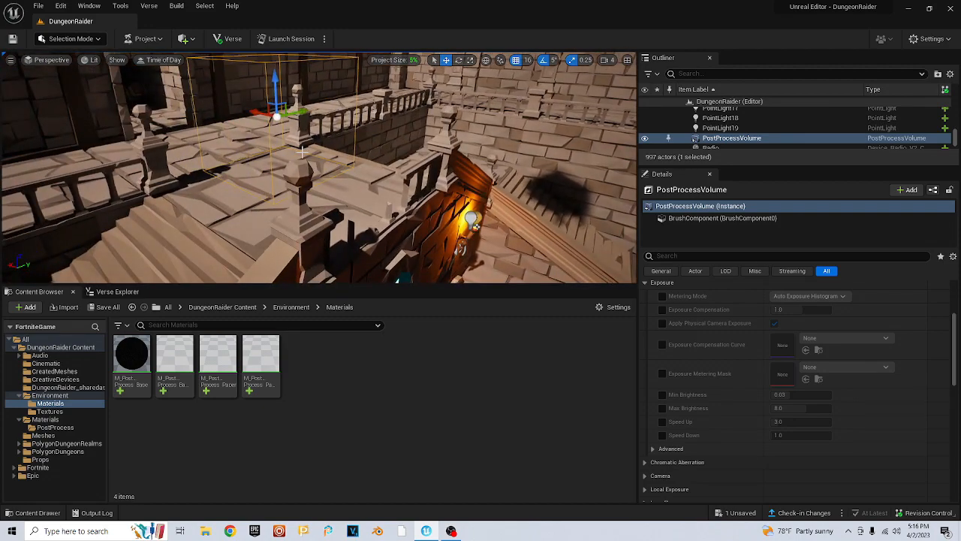
Add one element to the volume's Post Process Materials array and make it an asset slot
left_click(647, 282)
scroll(805, 323, "down", 5)
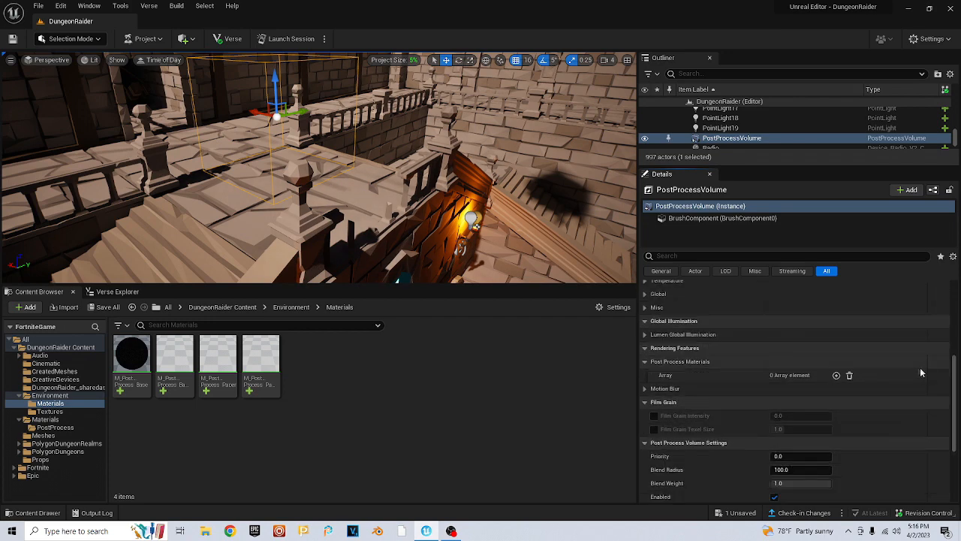
scroll(859, 369, "up", 5)
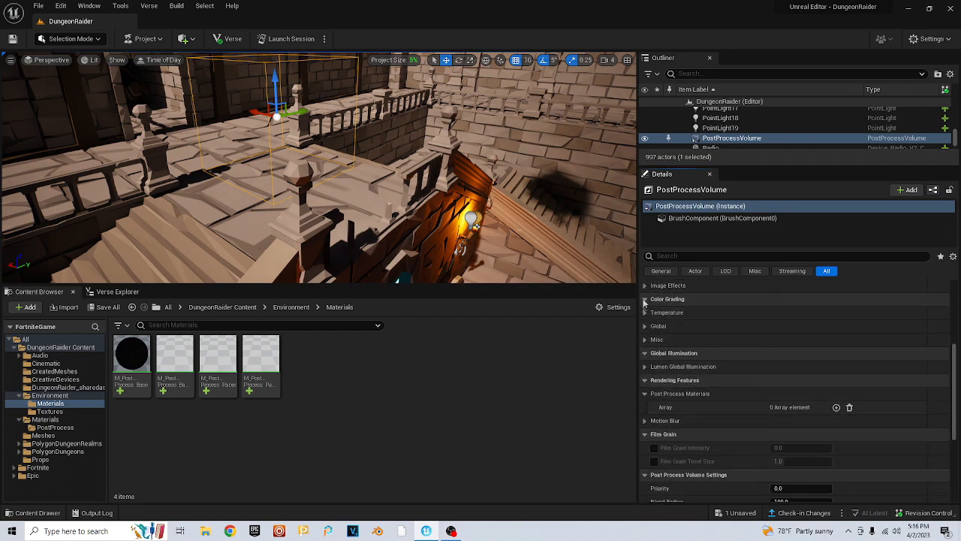
scroll(671, 402, "down", 1)
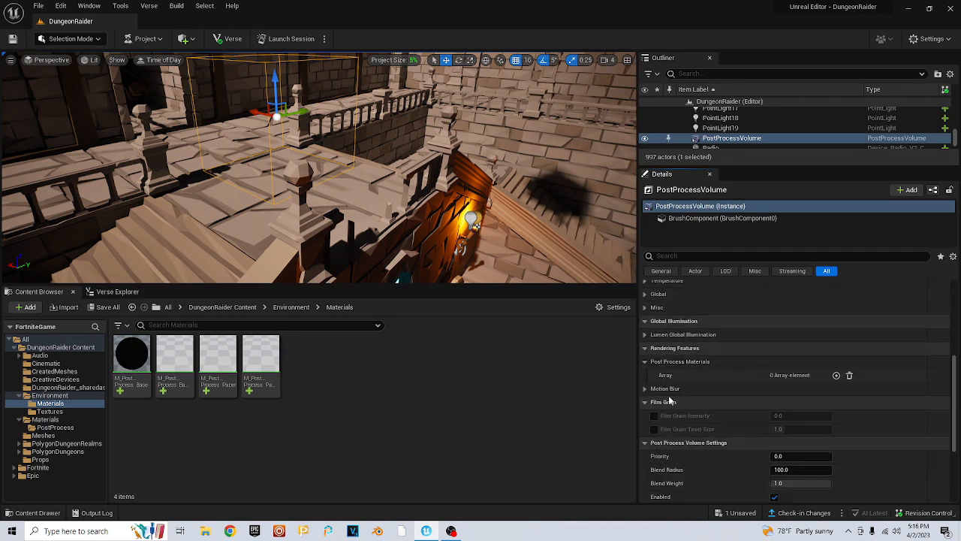
left_click(646, 363)
left_click(646, 363)
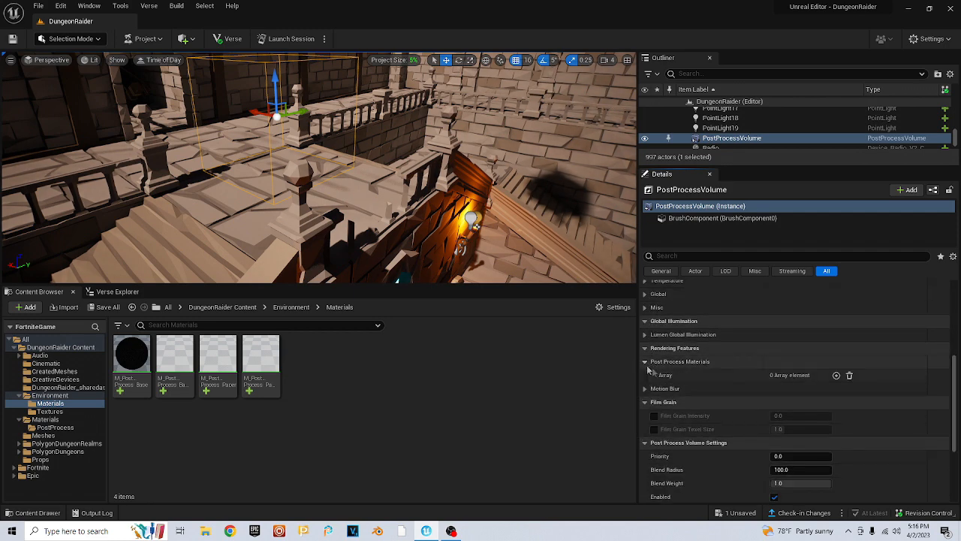
left_click(837, 375)
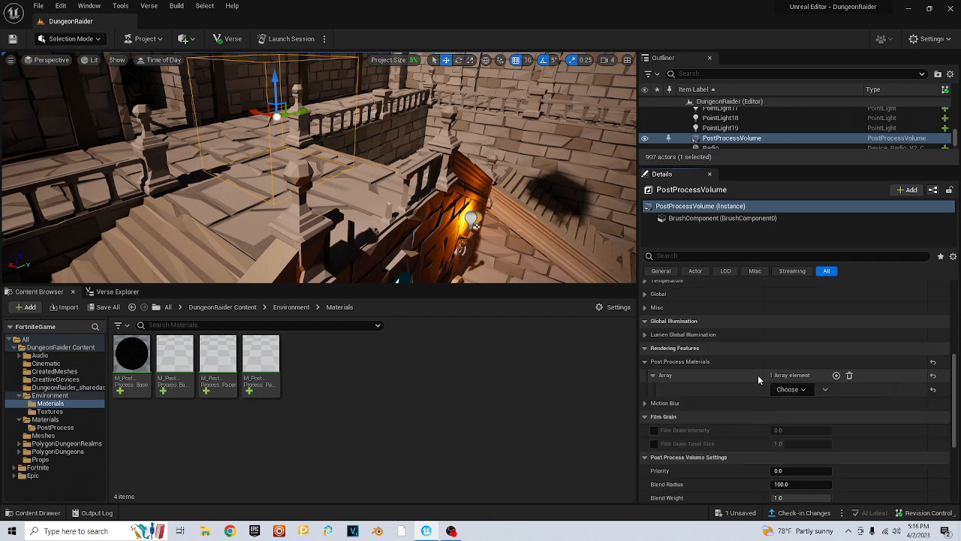
left_click(803, 390)
left_click(807, 404)
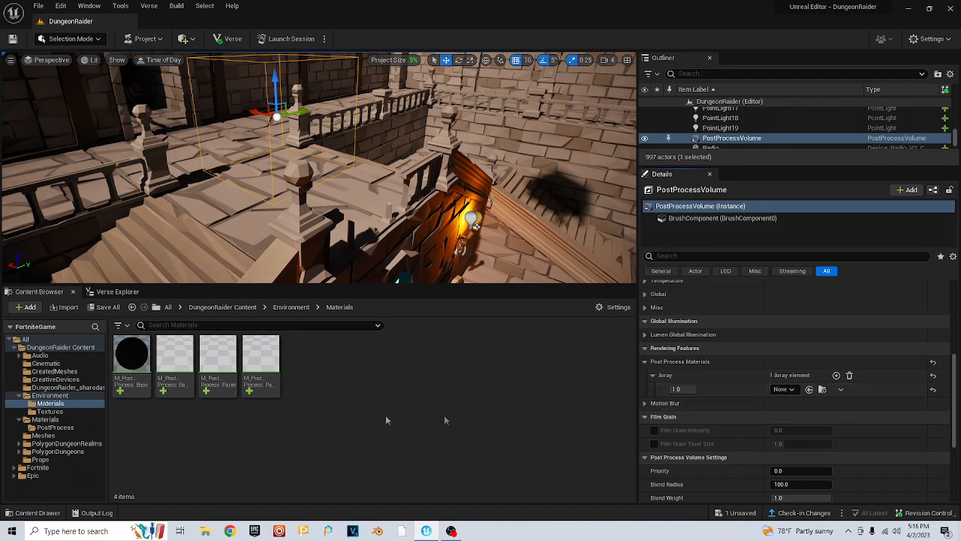
Assign M_PostProcess_Base_Inst to the Post Process Materials element and check the effect from inside the volume
left_click(176, 380)
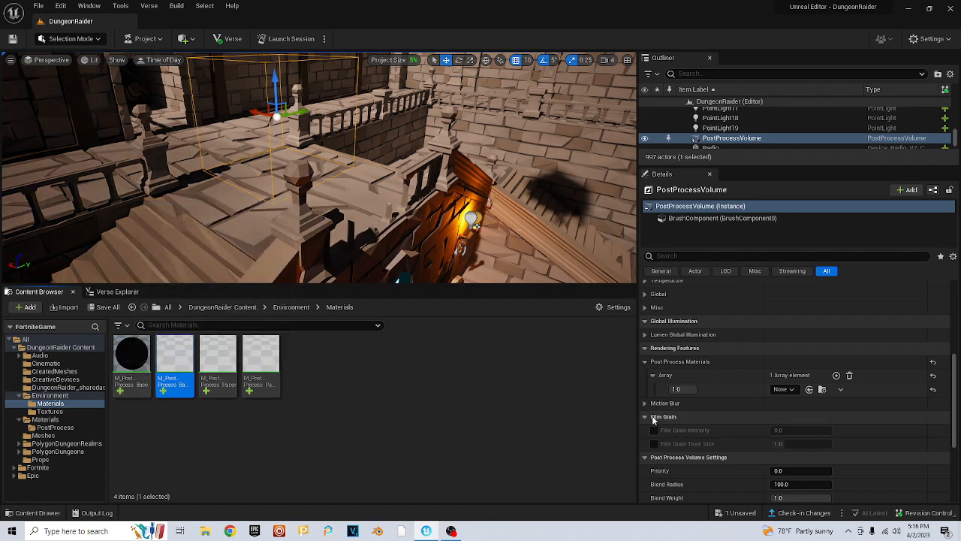
left_click(808, 389)
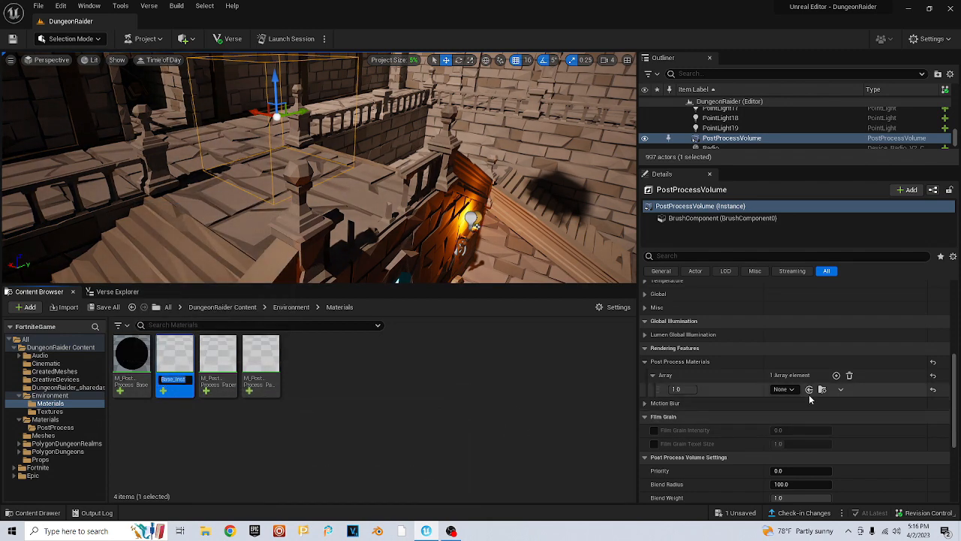
right_click_drag(435, 188, 489, 206)
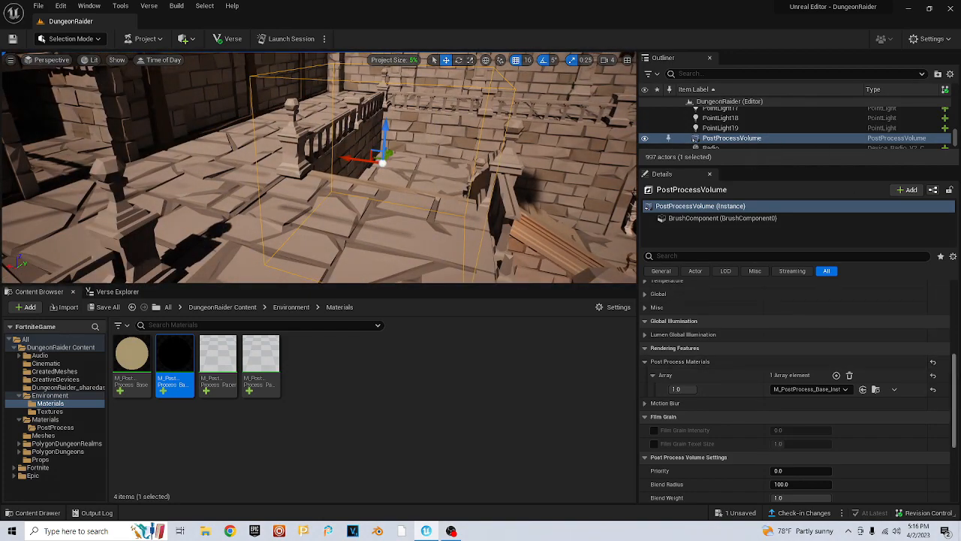
scroll(413, 168, "up", 3)
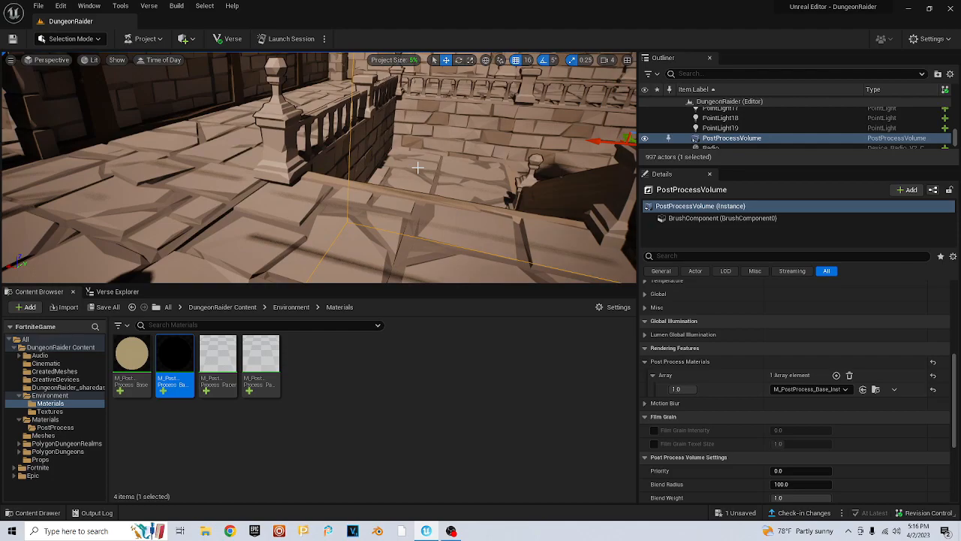
mouse_move(414, 158)
right_mouse_down()
mouse_move(293, 134)
mouse_move(422, 155)
mouse_move(415, 157)
right_mouse_up()
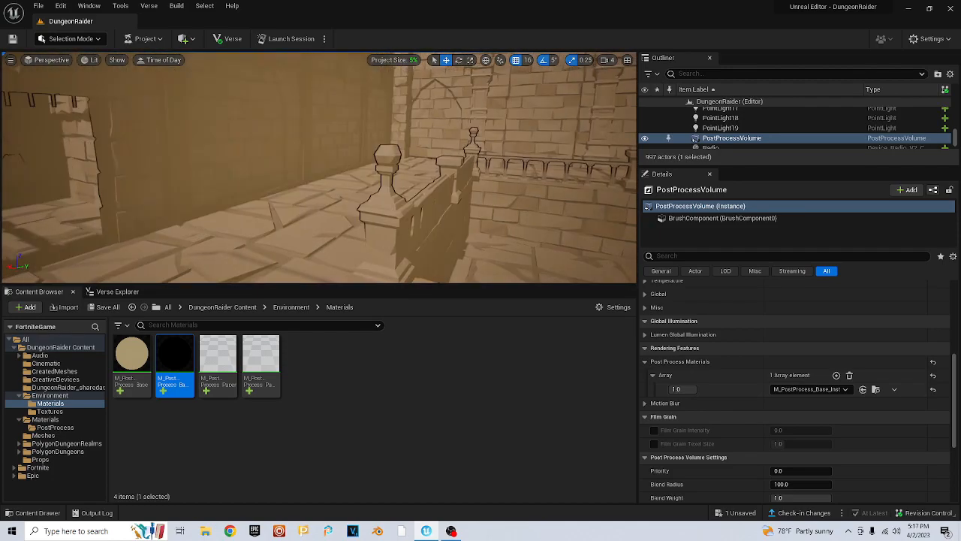
Move the Post Process Volume out toward the statue wall and scale it up widely along its X axis
right_click_drag(415, 157, 494, 184)
left_click_drag(184, 152, 380, 166)
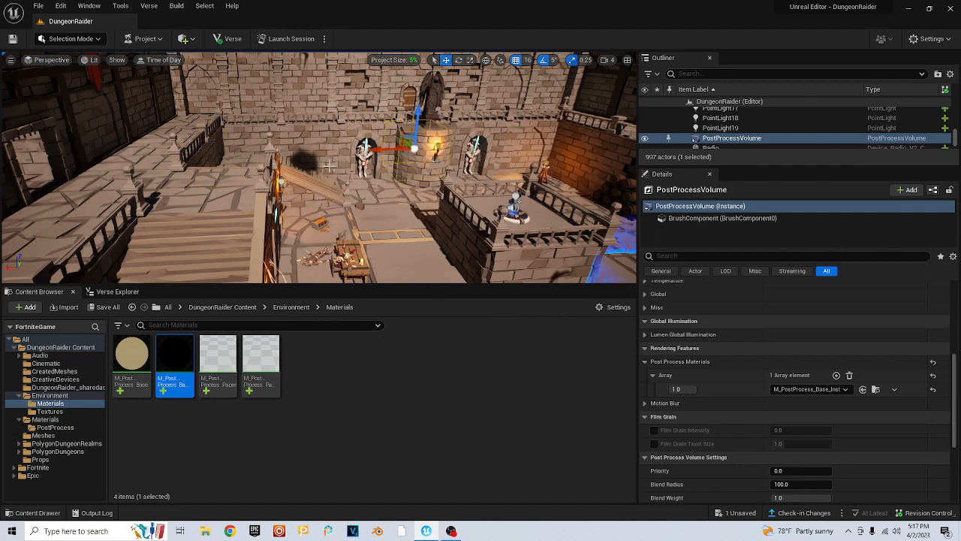
key("e")
key("r")
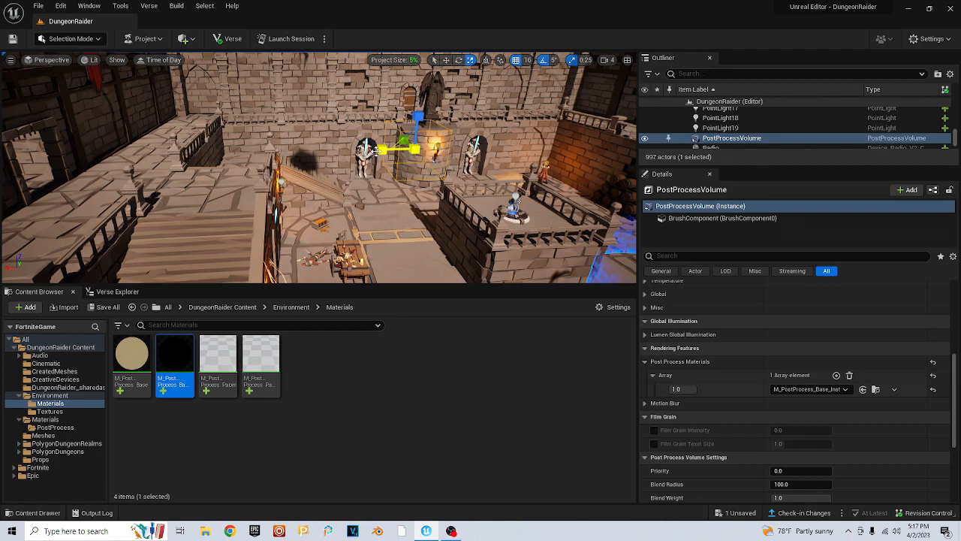
left_click_drag(382, 148, 339, 149)
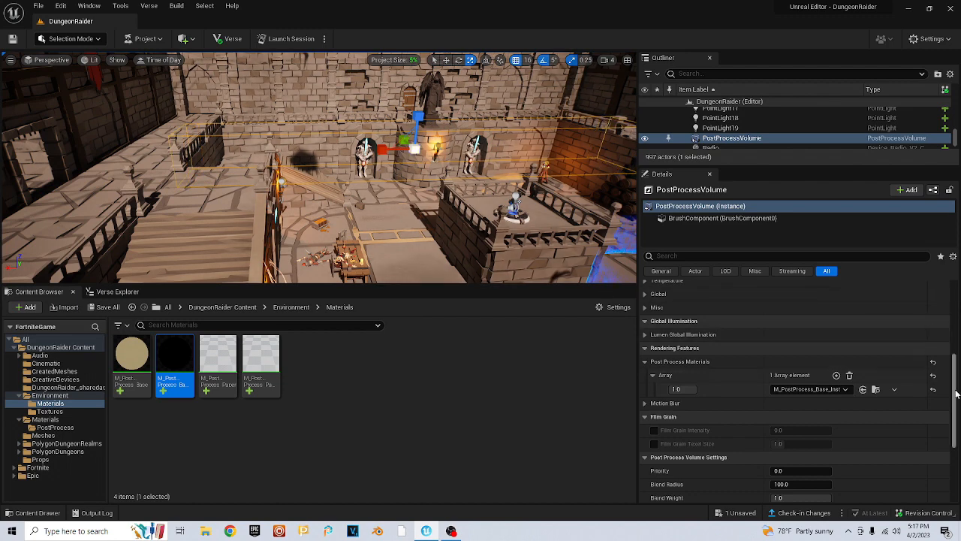
Enable Infinite Extent (Unbound) in the Post Process Volume settings and check the effect across the hall
scroll(796, 391, "down", 4)
scroll(796, 391, "up", 3)
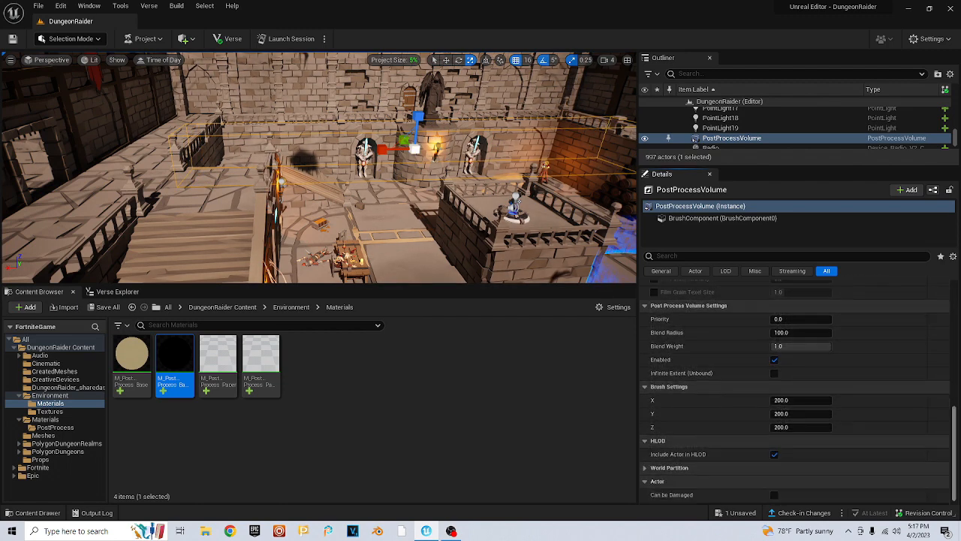
scroll(796, 390, "down", 3)
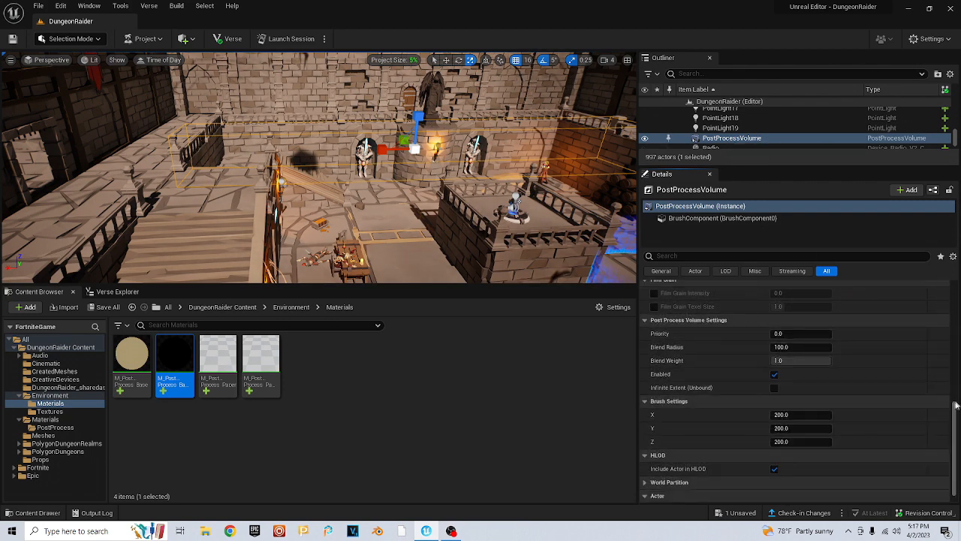
left_click_drag(956, 411, 956, 426)
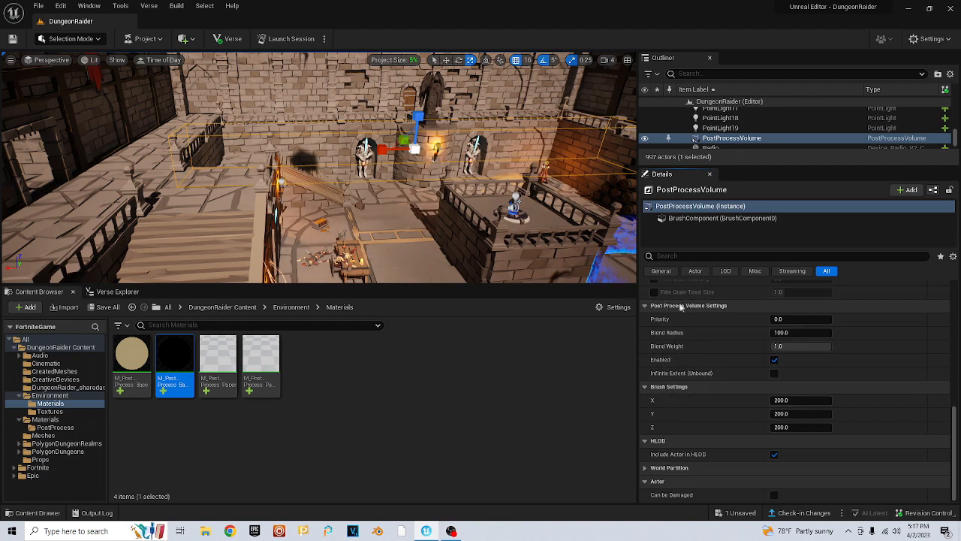
left_click(775, 373)
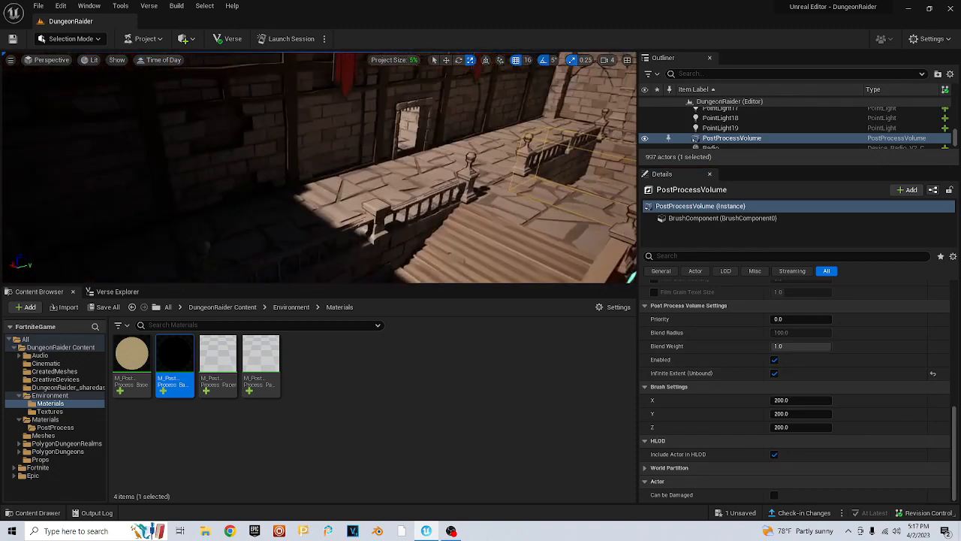
right_click_drag(433, 167, 460, 164)
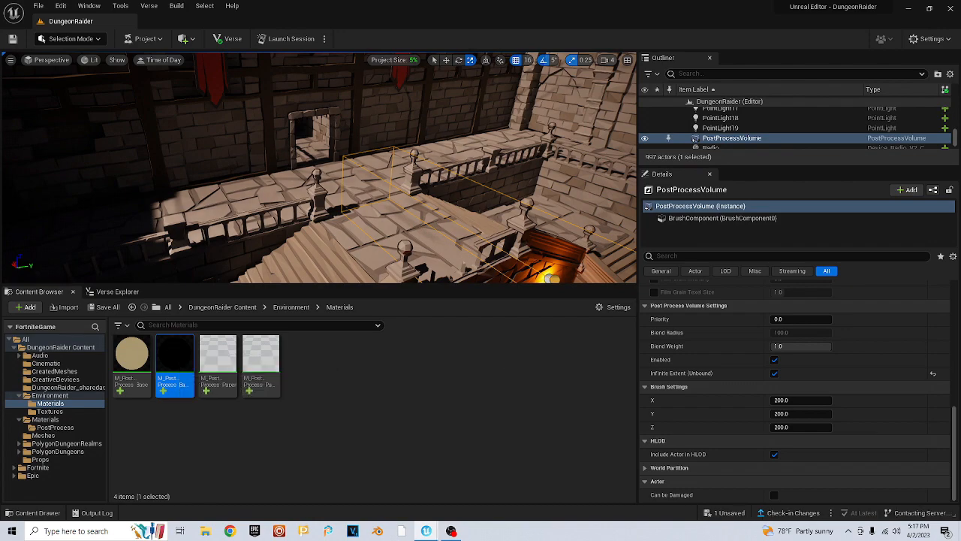
Check the M_PostProcess_Base_Inst parameters, and open the M_PostProcess_Base graph to examine its constant tint color and blend weight feeding the Lerp
left_click_drag(0, 90, 703, 55)
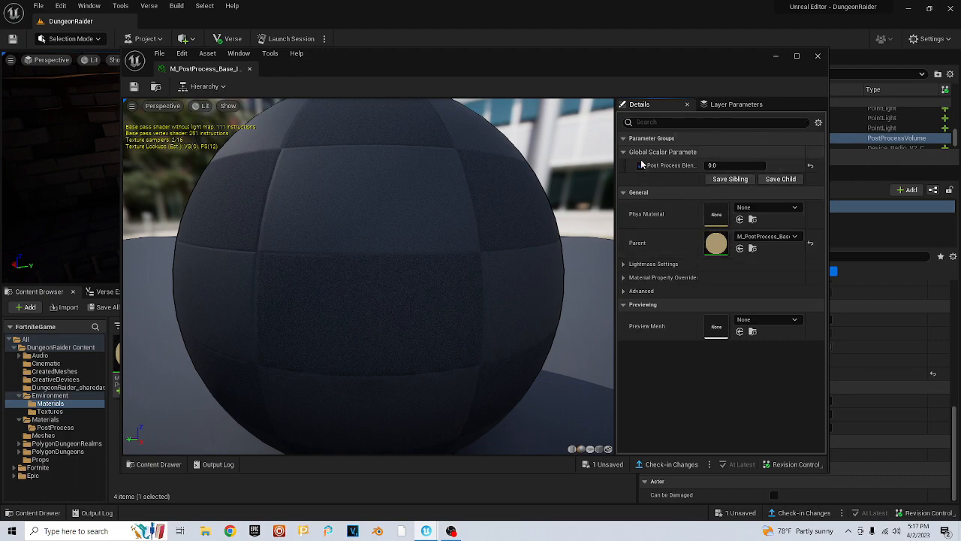
left_click(818, 56)
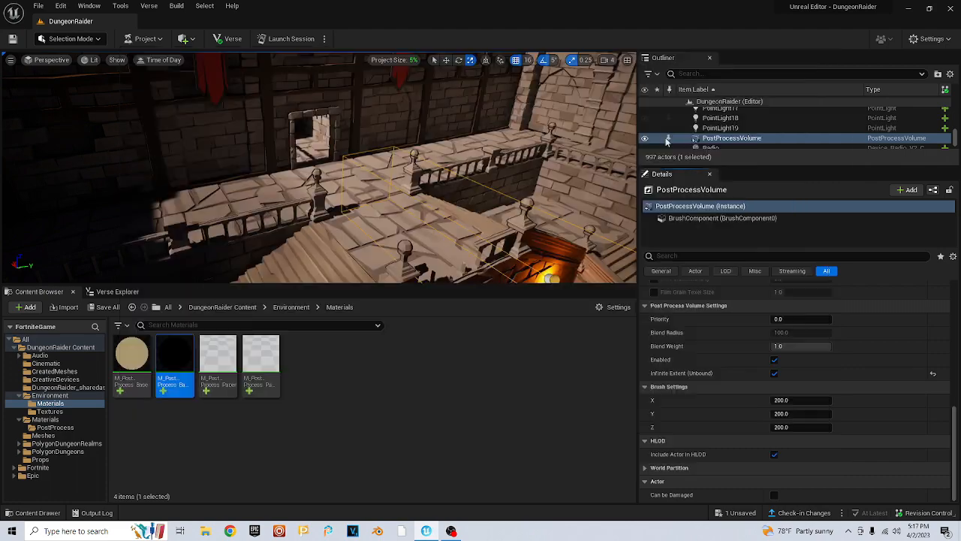
double_click(128, 359)
right_click_drag(415, 211, 691, 277)
scroll(656, 295, "down", 3)
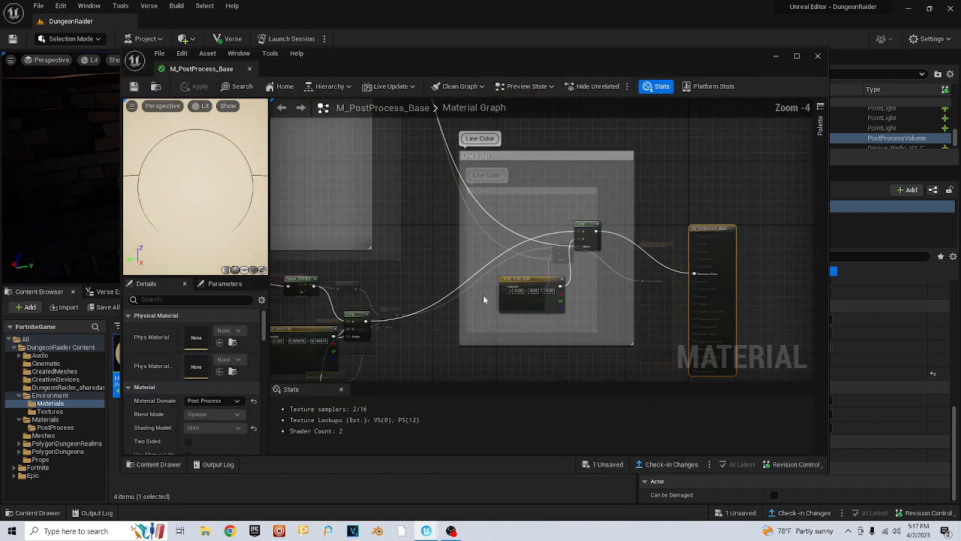
scroll(486, 232, "up", 3)
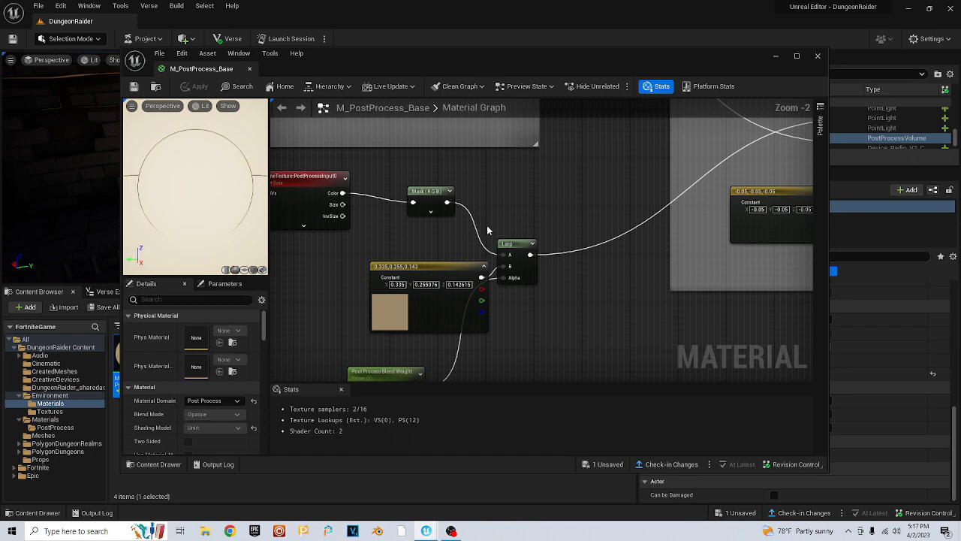
right_click_drag(554, 137, 547, 142)
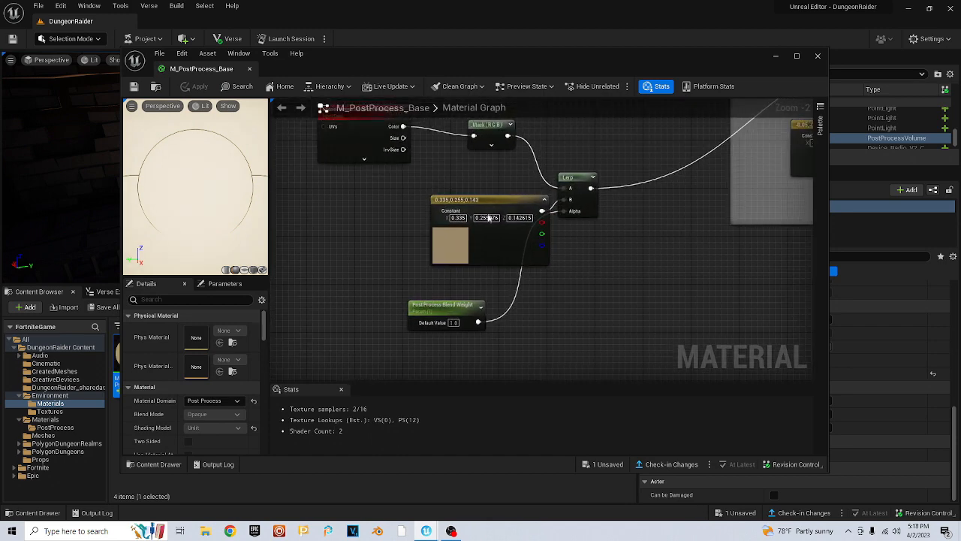
Examine the node group that skips outlines on Render Custom Depth meshes, through to its Lerp with Post Process Blend Weight
scroll(470, 291, "up", 2)
right_click_drag(513, 246, 519, 352)
scroll(515, 338, "down", 1)
scroll(516, 338, "down", 7)
right_click_drag(523, 181, 556, 179)
scroll(569, 187, "up", 1)
scroll(569, 188, "up", 5)
mouse_move(521, 185)
right_mouse_down()
mouse_move(521, 153)
mouse_move(556, 153)
mouse_move(526, 169)
right_mouse_up()
scroll(523, 186, "down", 2)
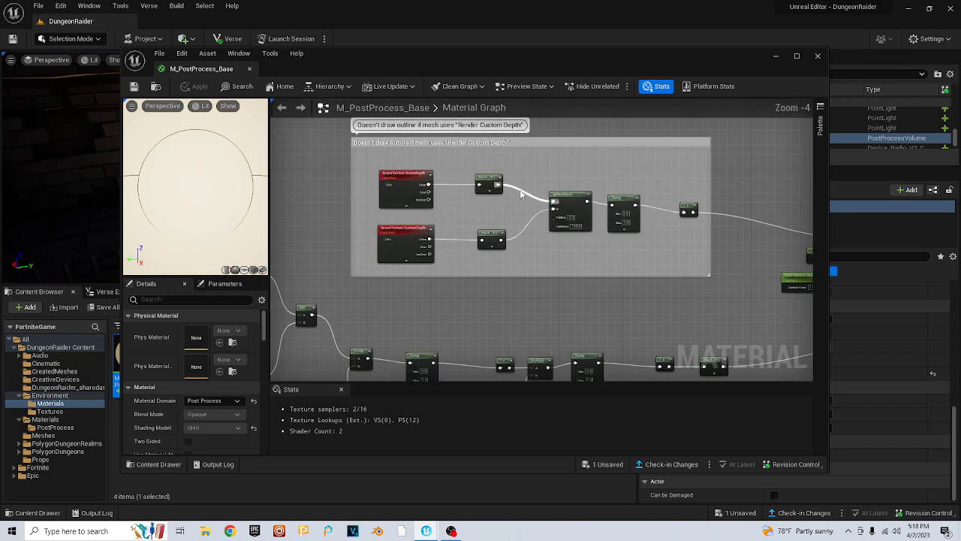
right_click_drag(503, 138, 343, 153)
scroll(549, 217, "up", 3)
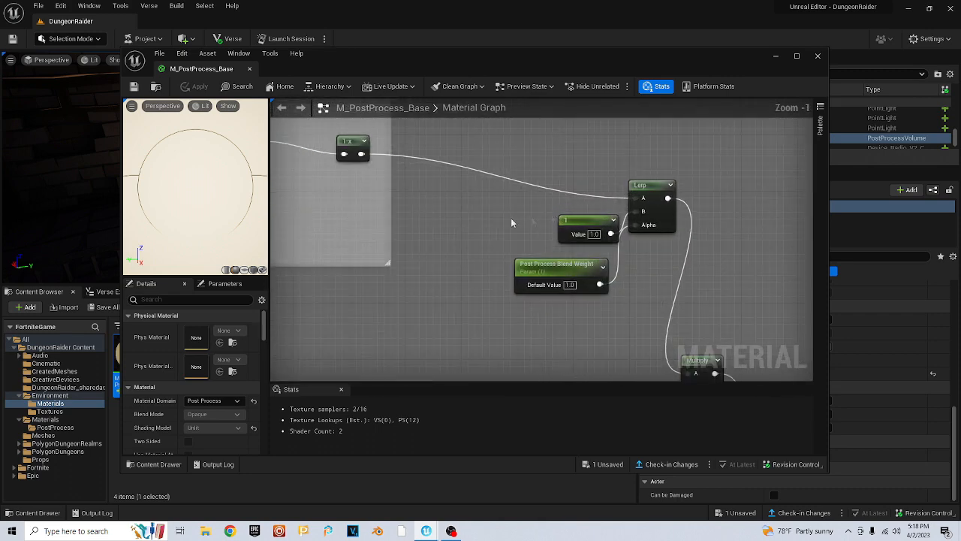
Examine the Line Render section from the Square samples group through to the clamp and multiply nodes
right_click_drag(480, 229, 742, 245)
scroll(699, 253, "down", 3)
right_click_drag(547, 256, 687, 230)
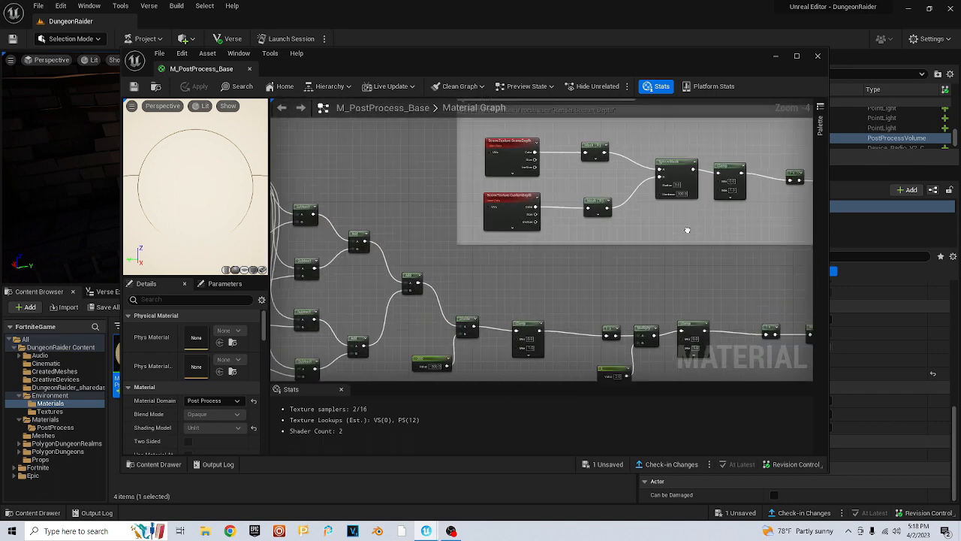
scroll(627, 236, "down", 6)
right_click_drag(529, 252, 493, 241)
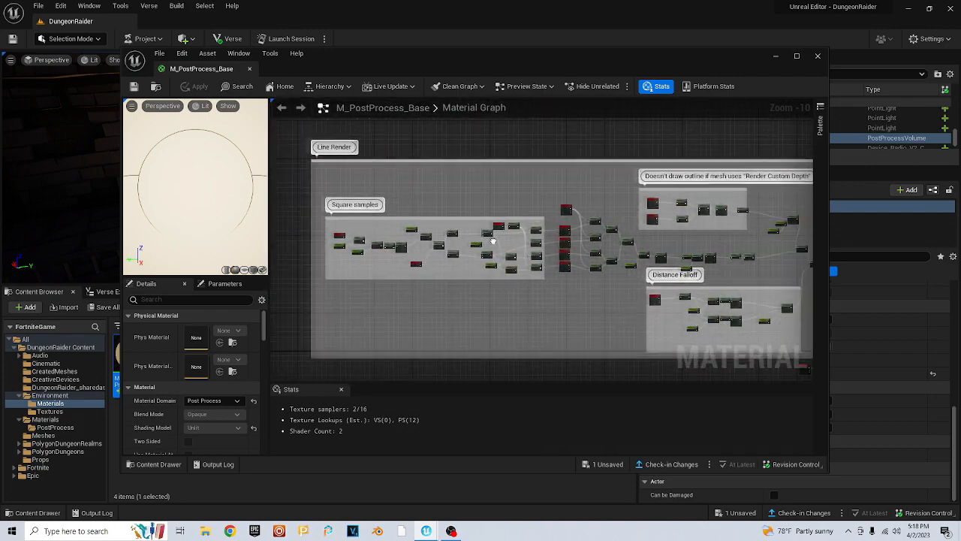
scroll(368, 226, "up", 8)
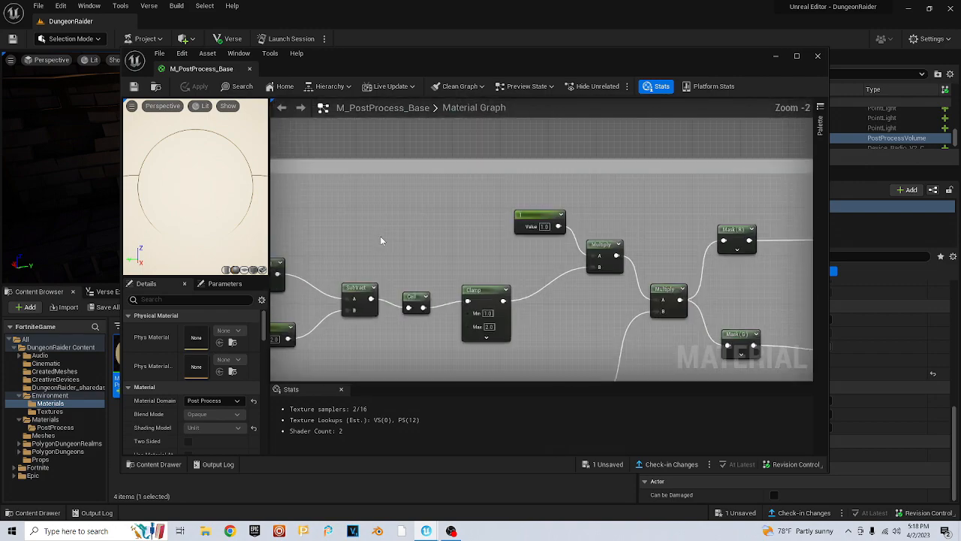
scroll(393, 244, "up", 2)
right_click_drag(393, 243, 87, 136)
right_click_drag(540, 241, 172, 285)
right_click_drag(796, 241, 196, 269)
right_click_drag(706, 301, 284, 163)
right_click_drag(281, 103, 268, 100)
right_click_drag(629, 235, 397, 212)
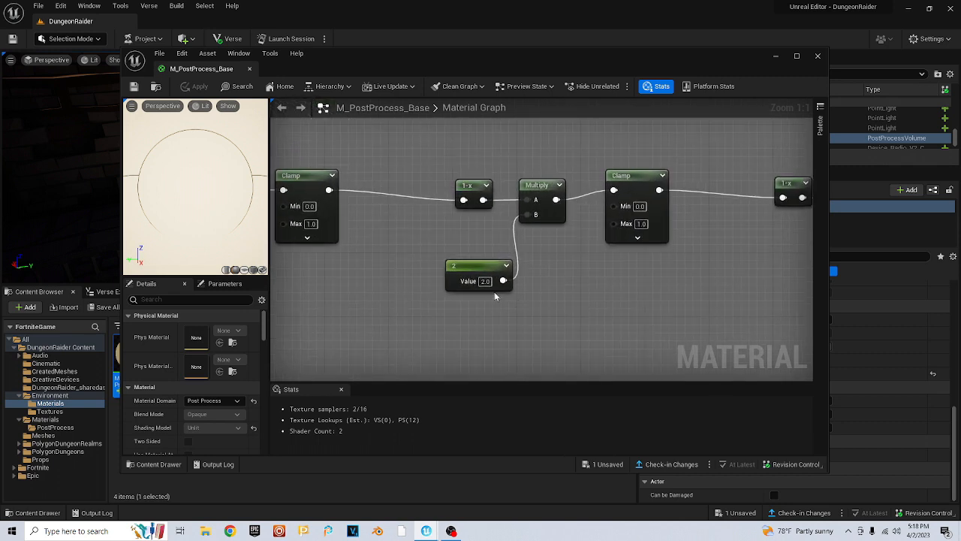
Try the values 4, 2 and 8 in the constant feeding the Multiply node between the two line clamps
type("4")
key("Return")
type("2")
key("Return")
type("8")
key("Return")
left_click(488, 281)
Look over the Line Color and Distance Falloff groups, and close the M_PostProcess_Base editor without applying the changes
right_click_drag(732, 274, 0, 7)
scroll(506, 245, "down", 8)
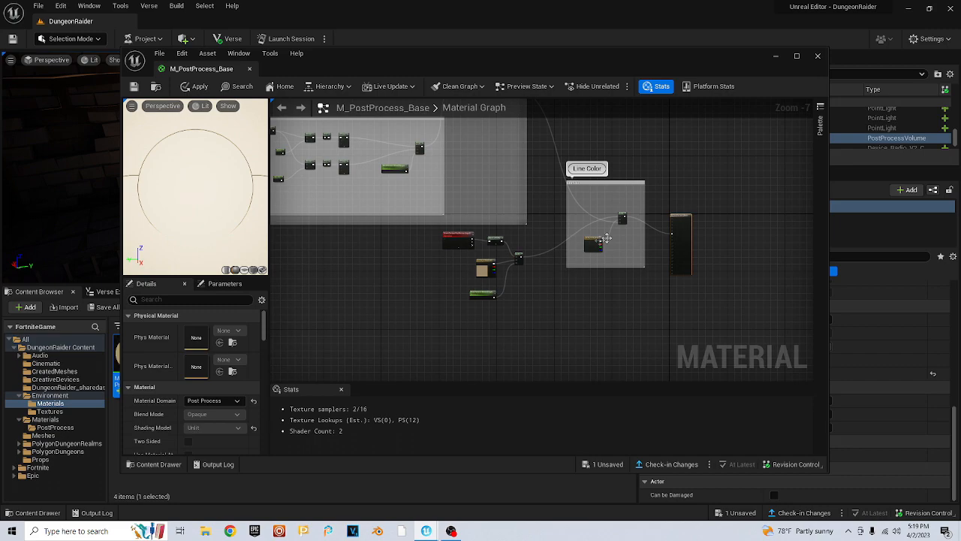
scroll(598, 241, "up", 4)
right_click_drag(602, 229, 578, 292)
scroll(539, 262, "down", 4)
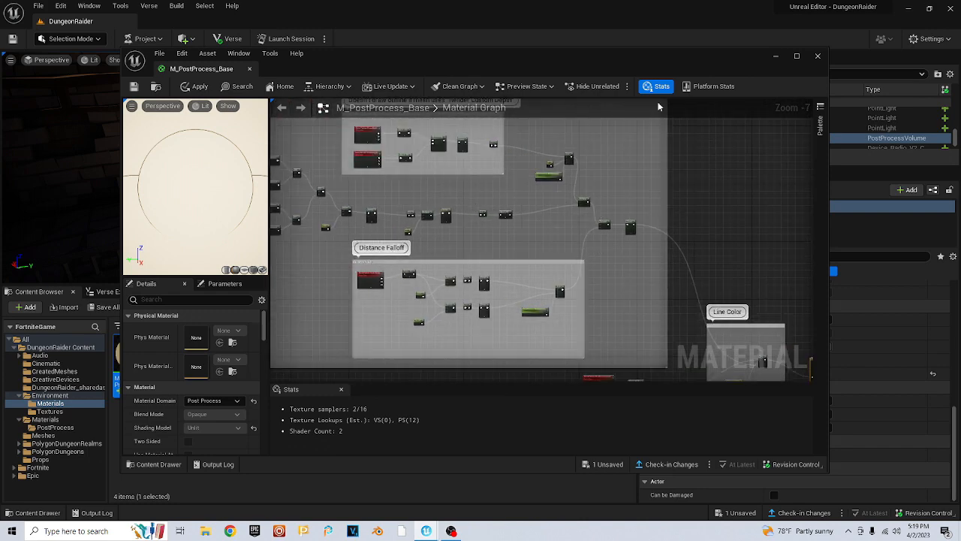
left_click_drag(421, 54, 379, 118)
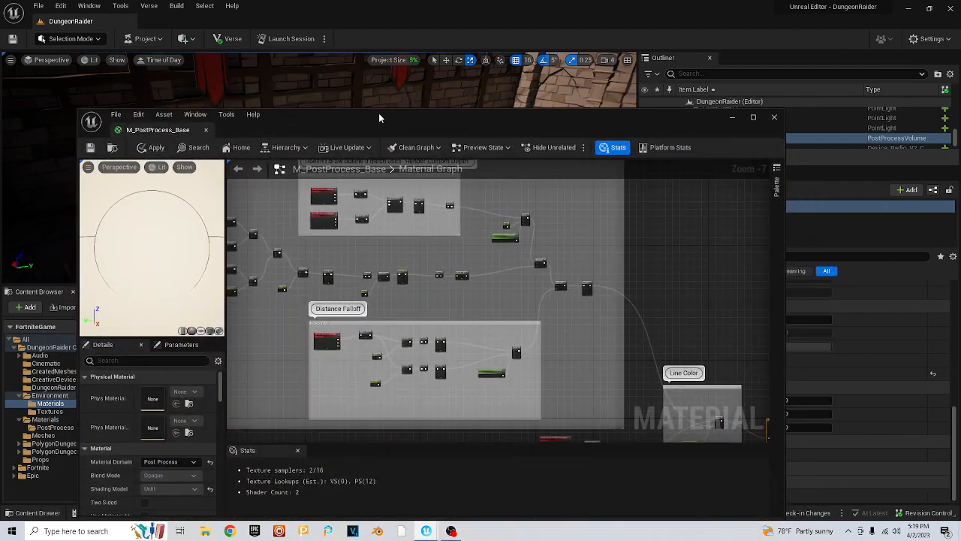
left_click(774, 118)
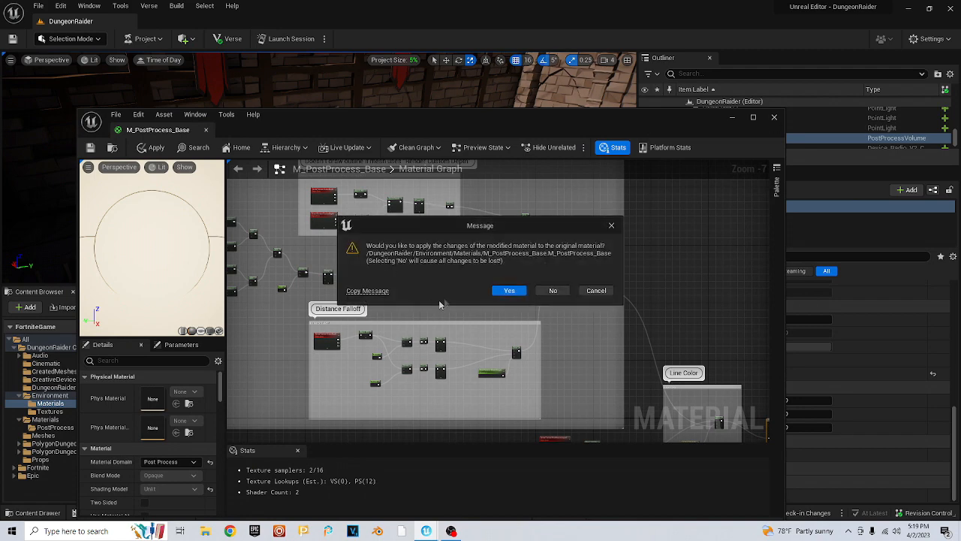
left_click(552, 291)
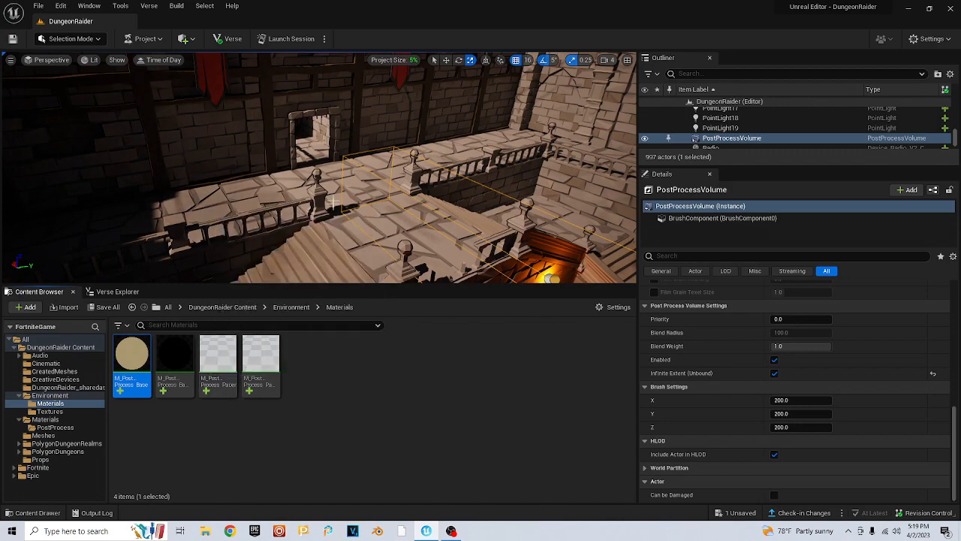
Add a second element to the volume's Post Process Materials array and make it an asset reference
middle_click_drag(335, 187, 340, 263)
scroll(342, 237, "down", 1)
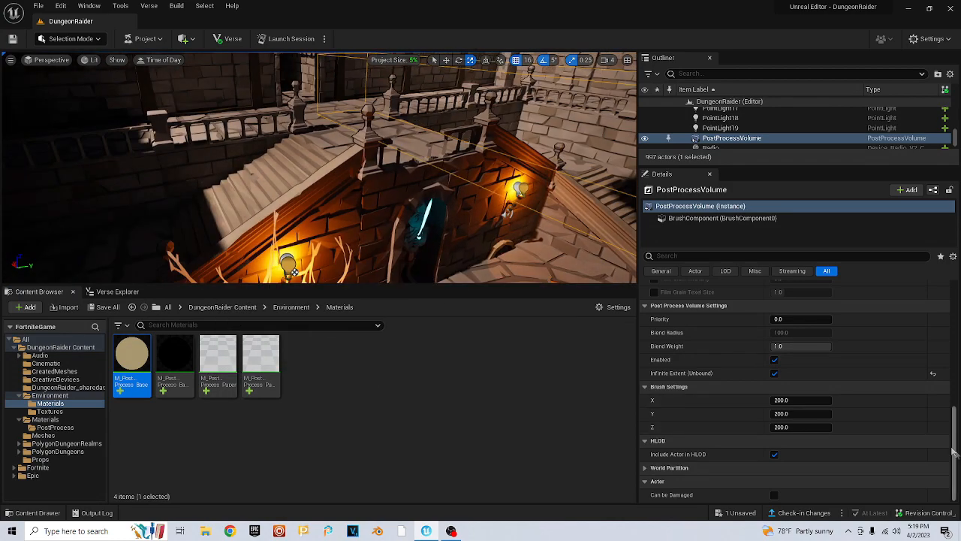
scroll(945, 380, "up", 5)
scroll(944, 382, "down", 2)
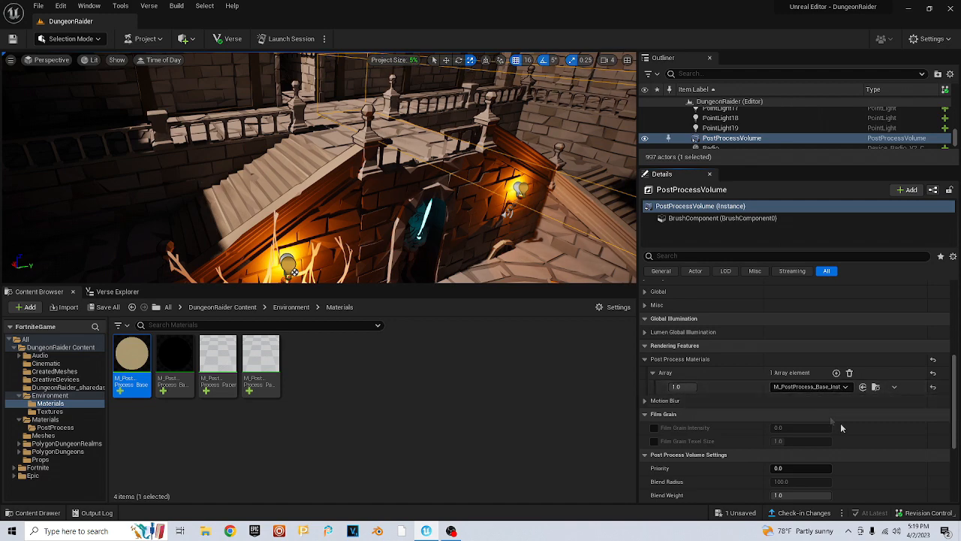
left_click(835, 372)
left_click(801, 406)
left_click(797, 414)
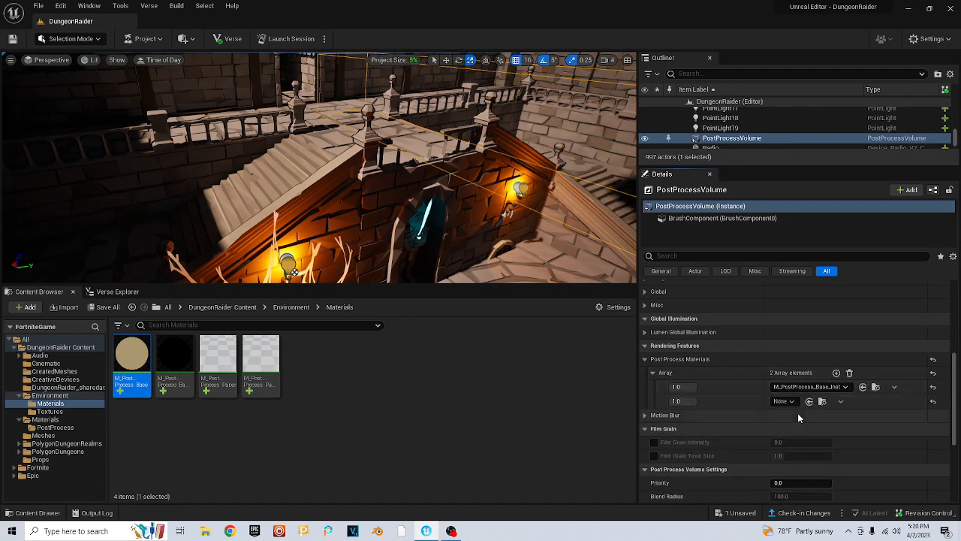
Assign M_PostProcess_Paper_Inst to the second Post Process Materials element and check the effect around the dungeon
left_click(259, 368)
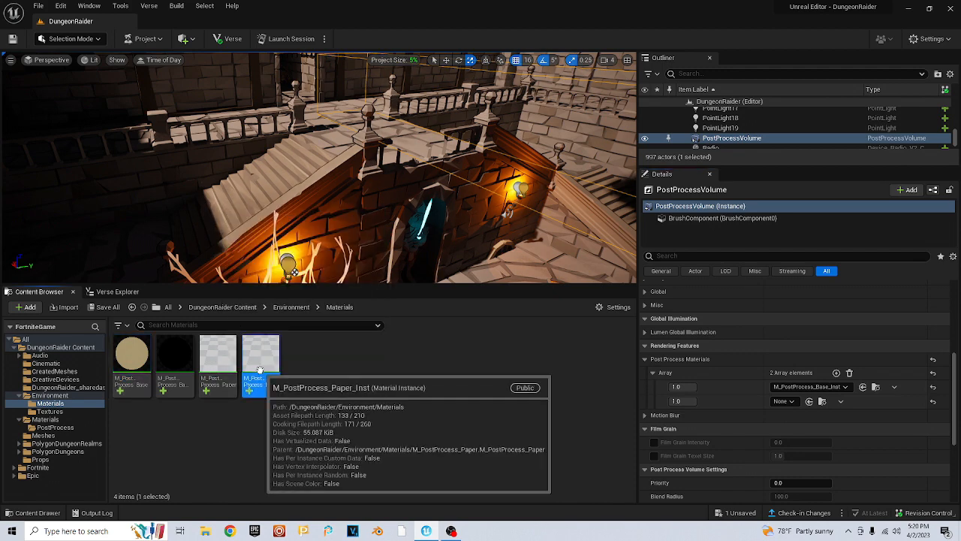
left_click(809, 403)
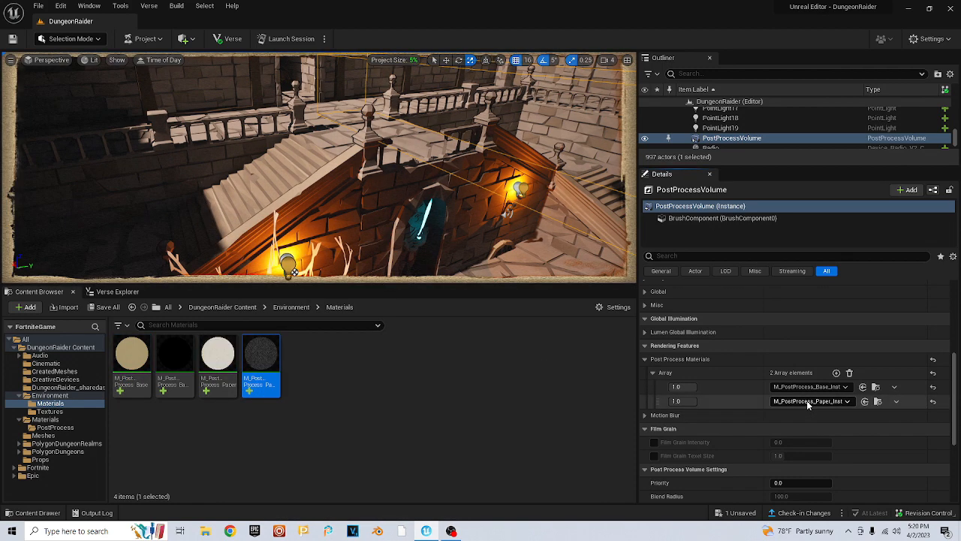
right_click_drag(405, 224, 439, 226)
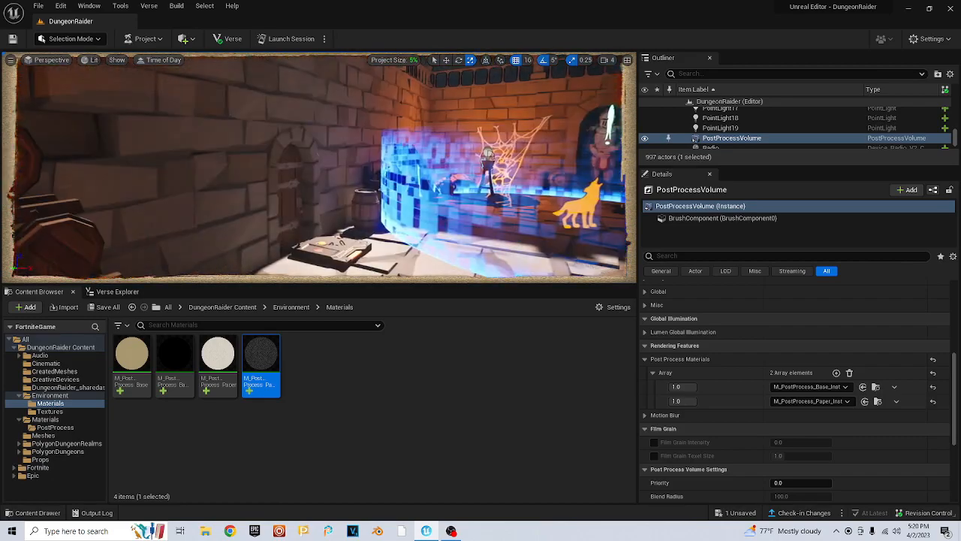
right_click_drag(319, 167, 570, 150)
right_click_drag(421, 157, 233, 174)
right_click_drag(319, 167, 113, 169)
right_click_drag(446, 181, 589, 172)
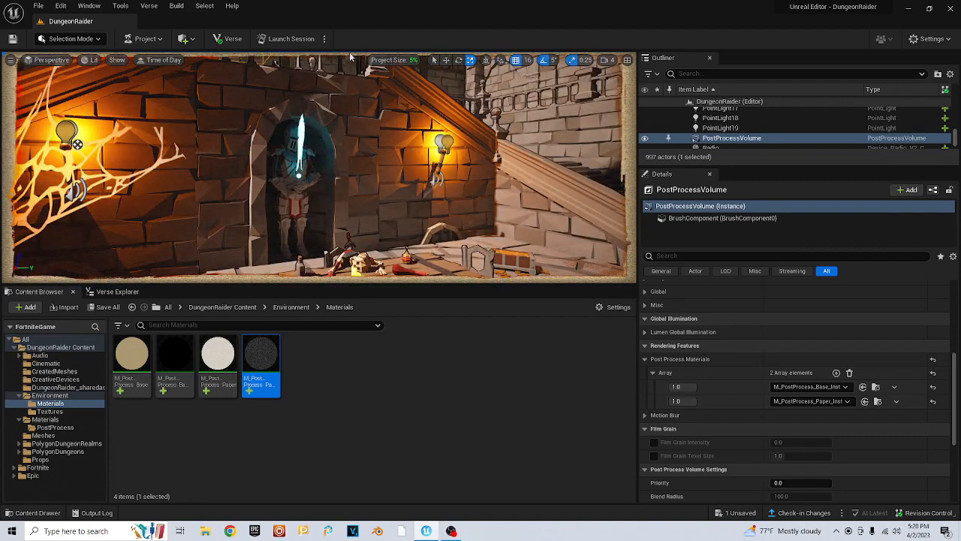
Launch a session of the level, saving the listed post-process materials and paper textures
left_click(288, 39)
left_click(561, 379)
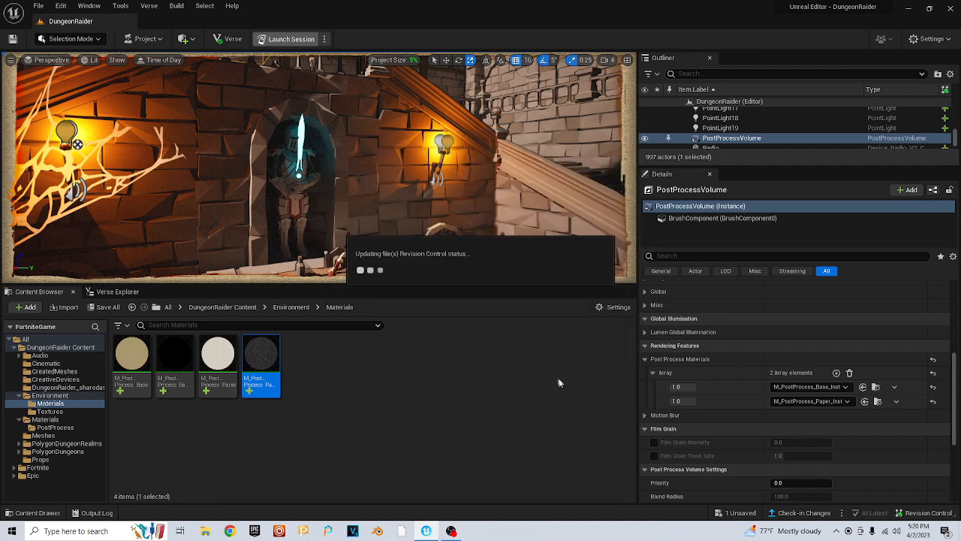
key("ctrl+shift+s")
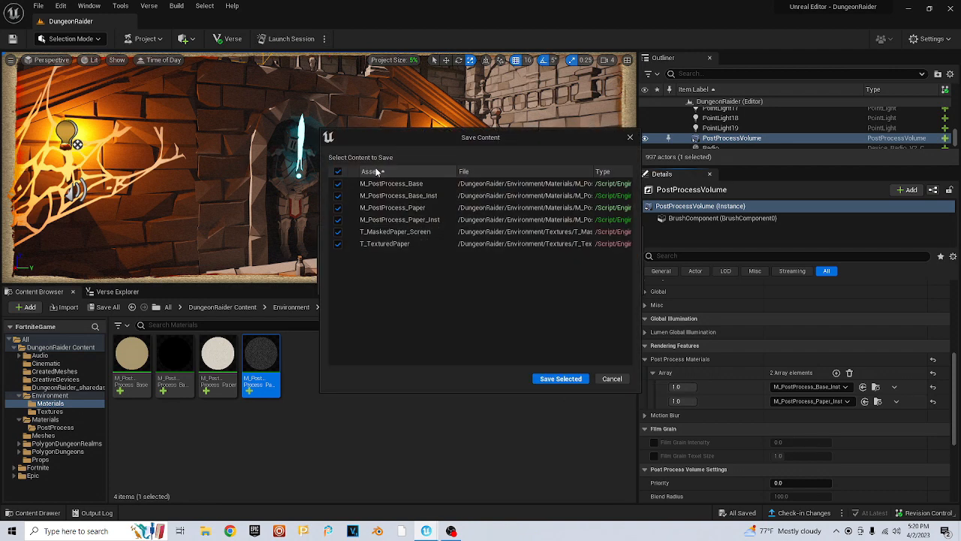
left_click(560, 378)
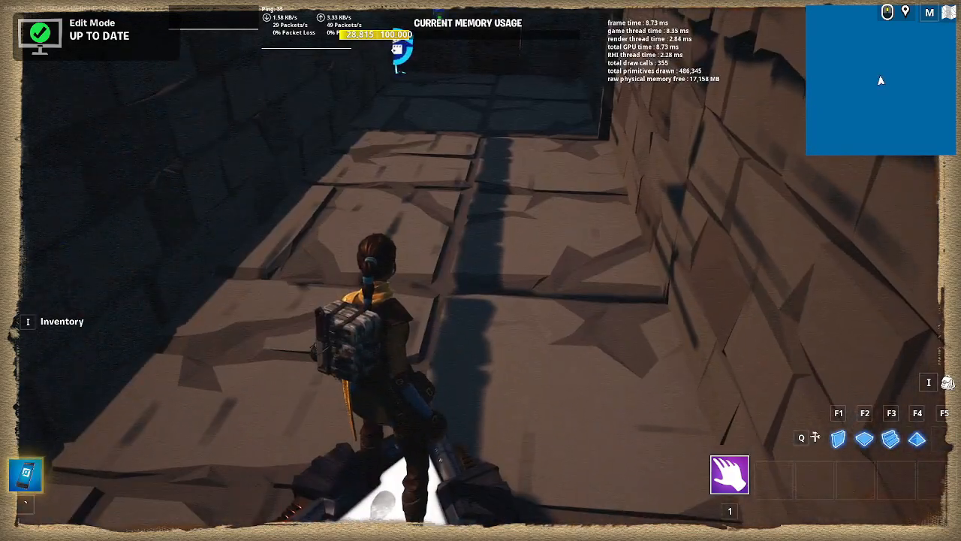
Walk the character along the dungeon corridor in Edit Mode to check the outline and paper effects
key("w")
key("w")
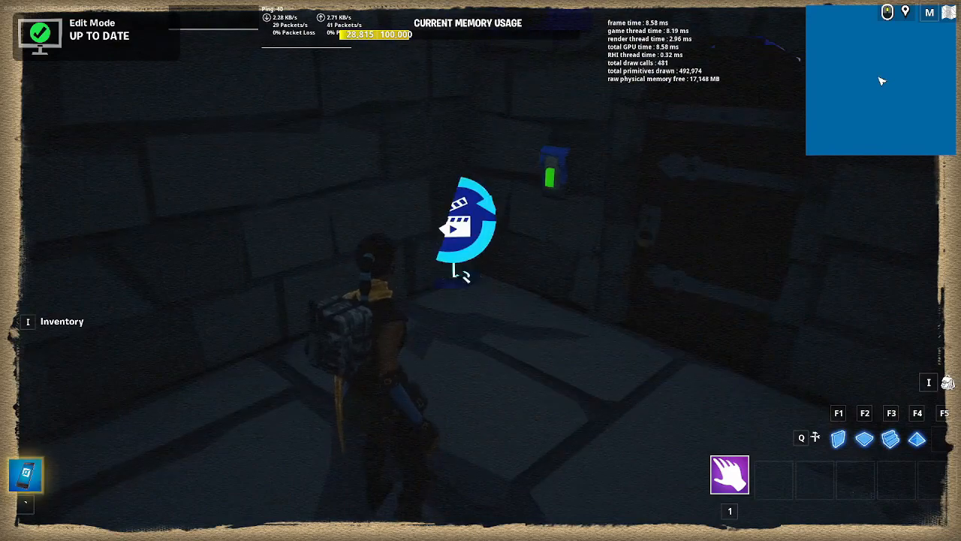
key("w")
key("w")
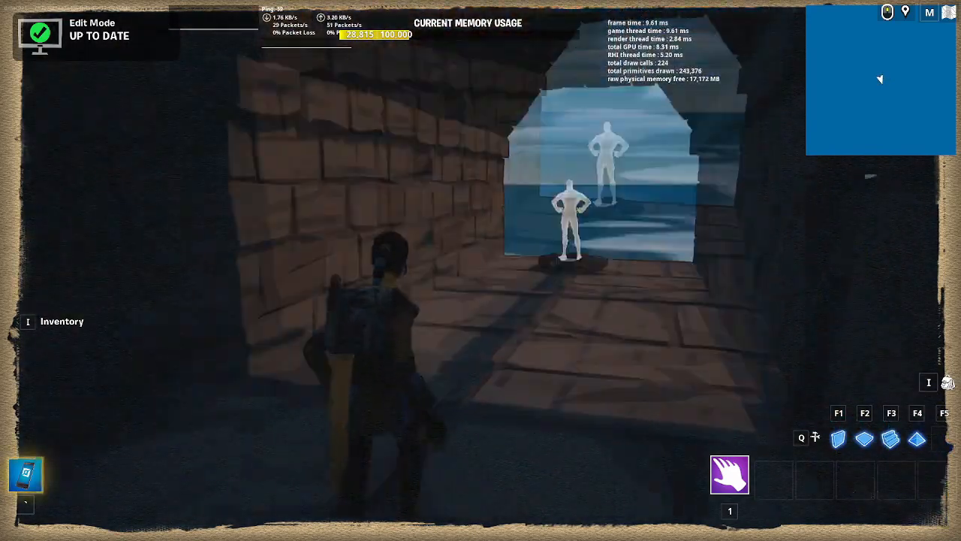
key("w")
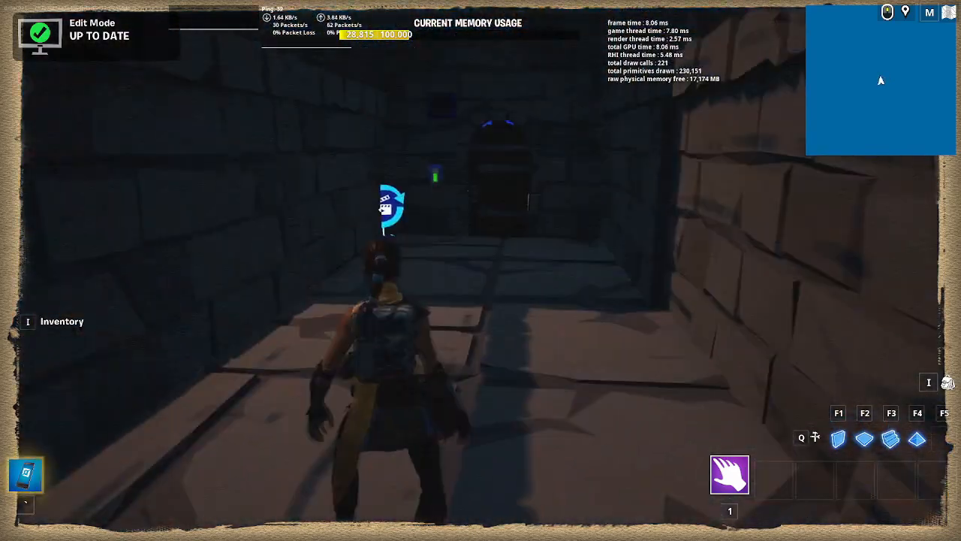
key("w")
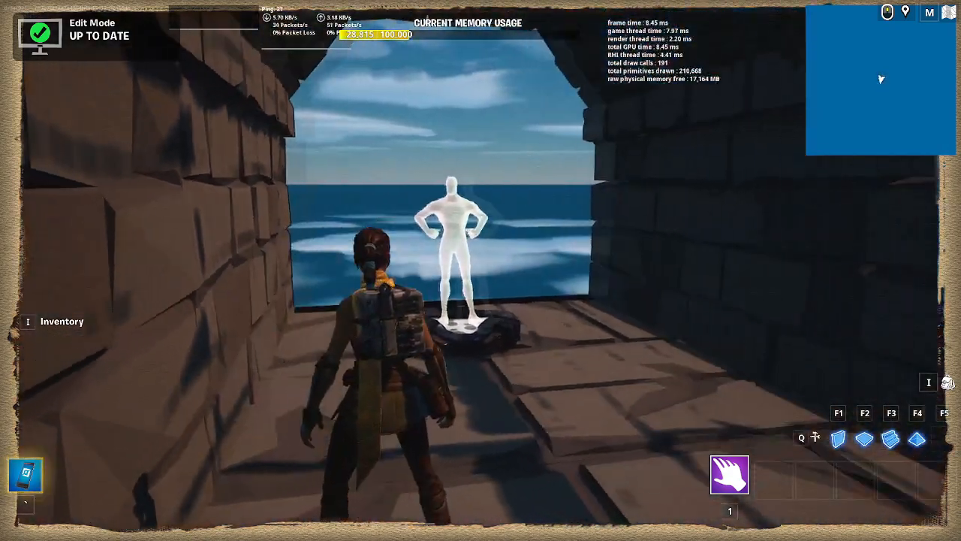
key("w")
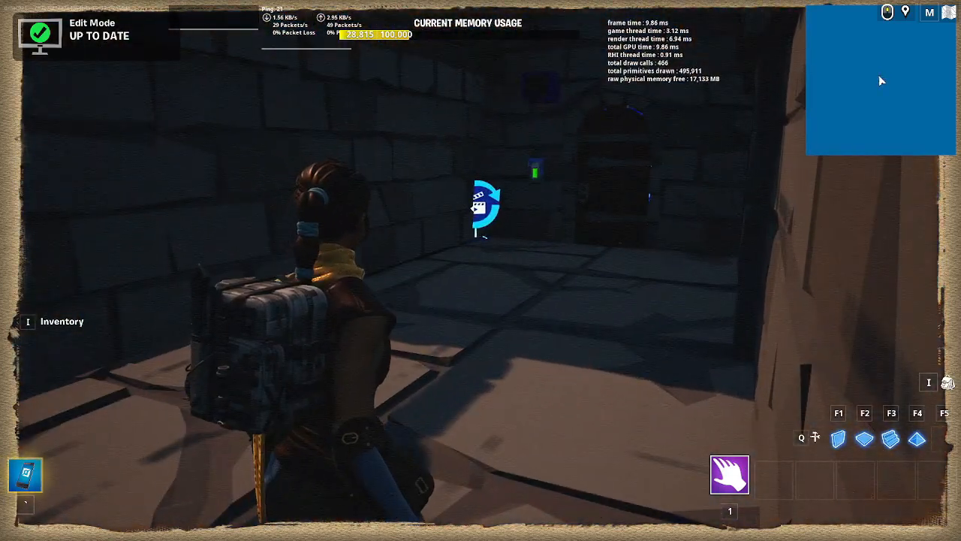
key("w")
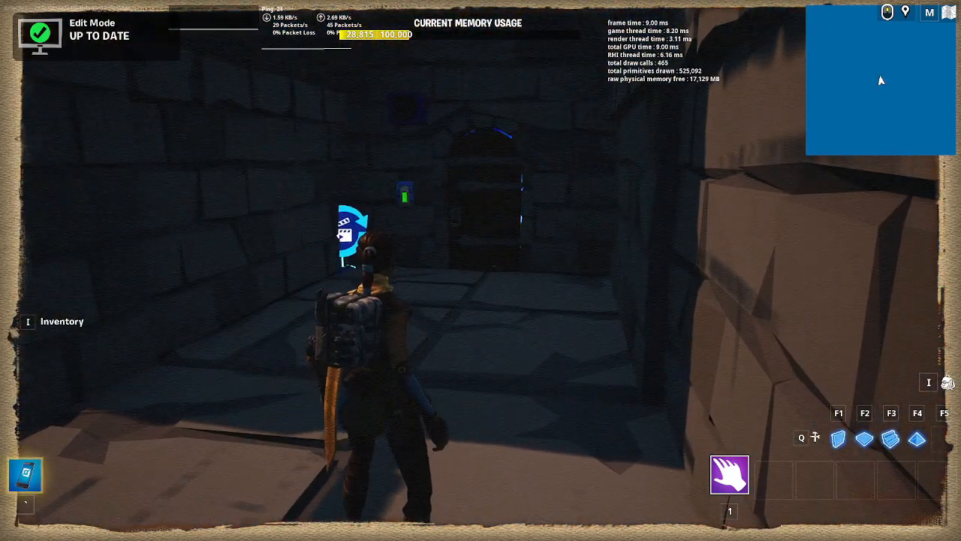
Start the island's game and walk up to the switch beside the dungeon door
key("i")
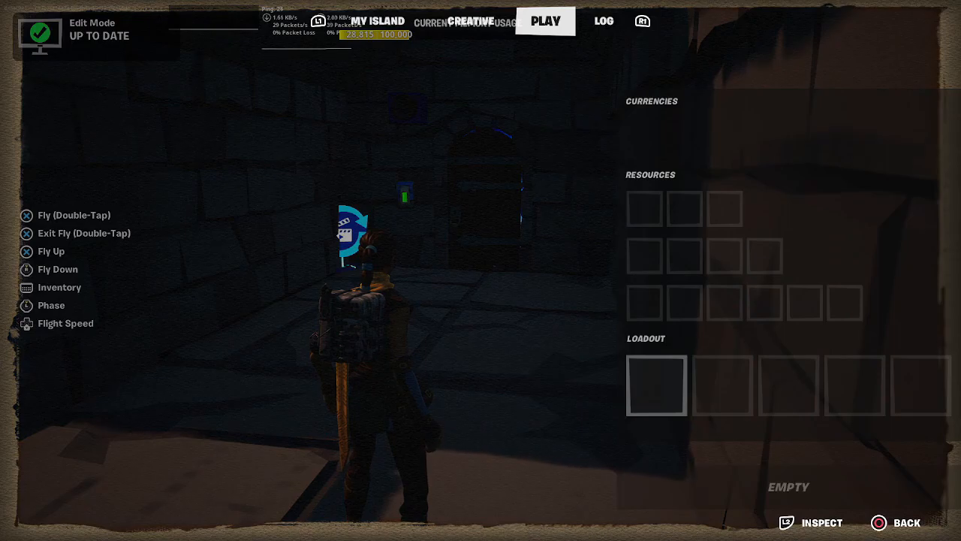
key("q")
key("q")
key("Return")
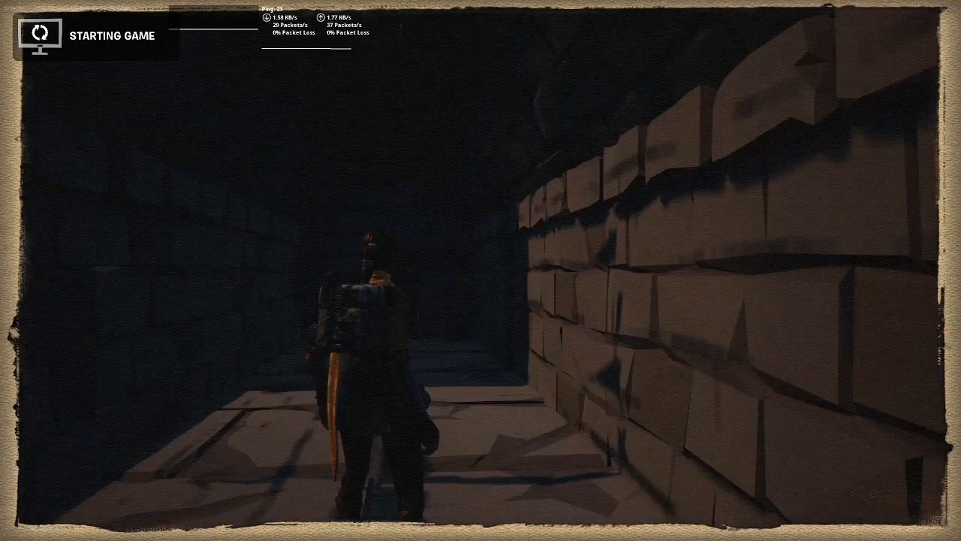
key("w")
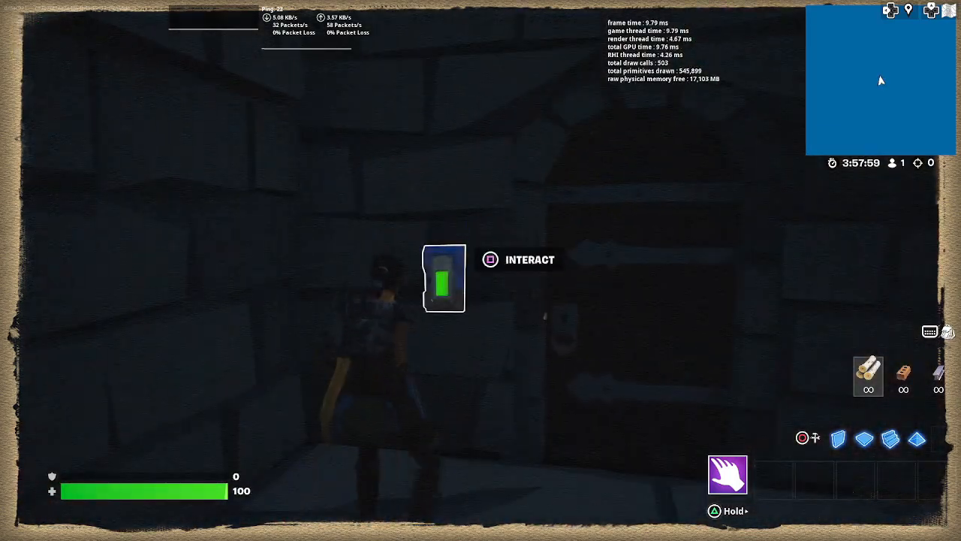
Trigger the switch beside the dungeon door in-game, walk forward, and return to the Unreal Editor window
key("e")
key("w")
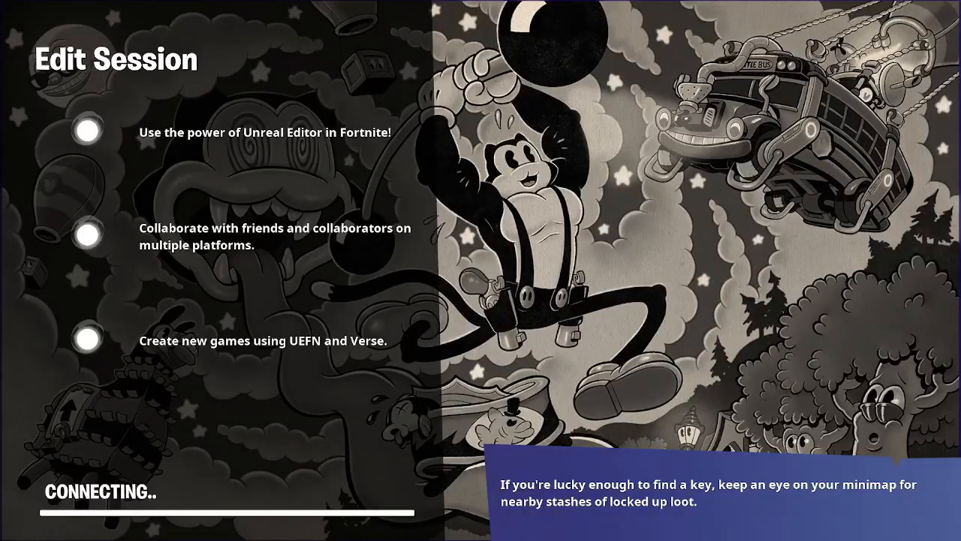
key("super")
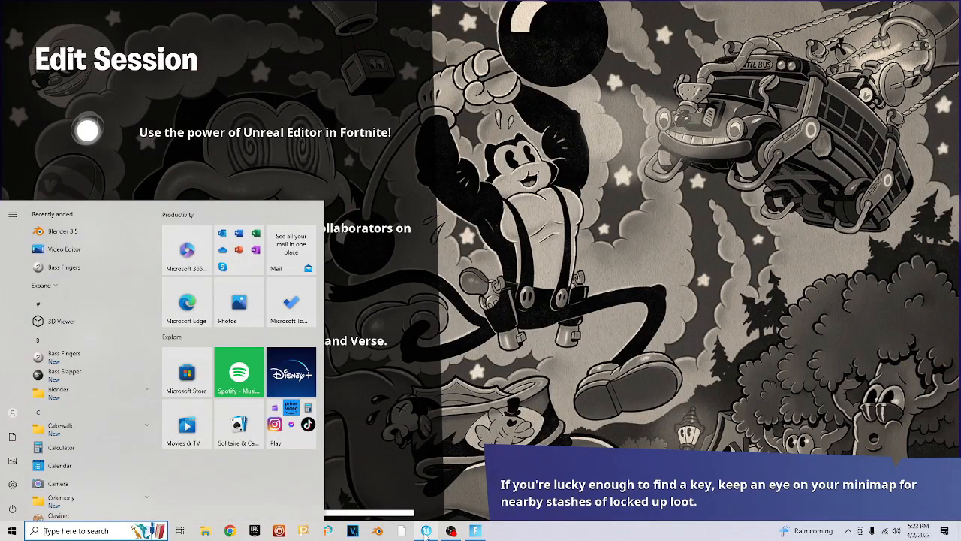
left_click(426, 531)
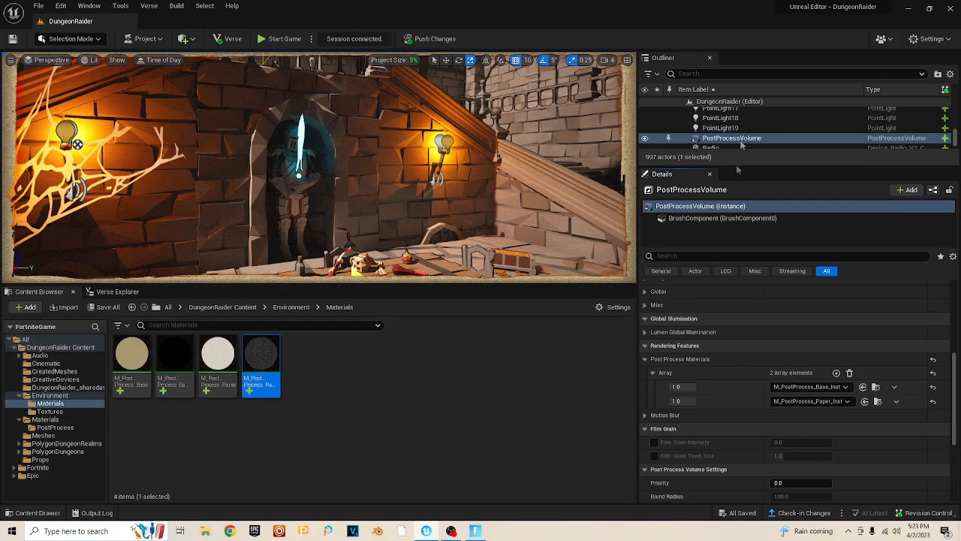
Enable the Metering Mode override in the Post Process Volume's Exposure settings, keeping Auto Exposure Histogram
scroll(959, 400, "up", 5)
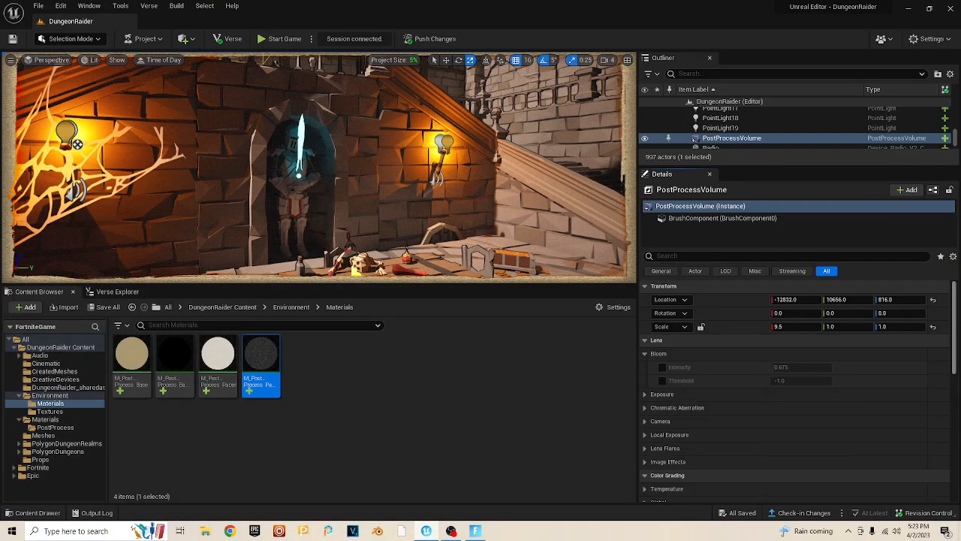
left_click(647, 395)
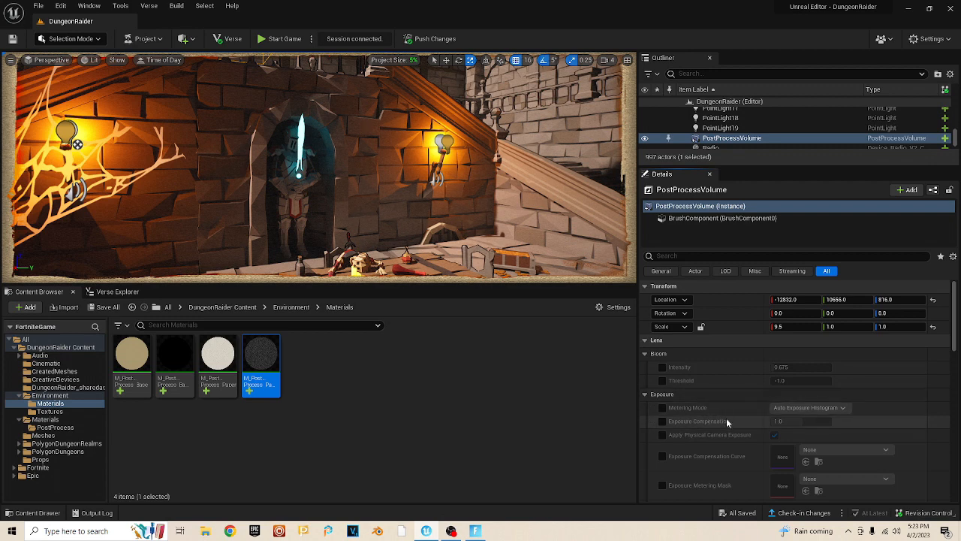
left_click(662, 407)
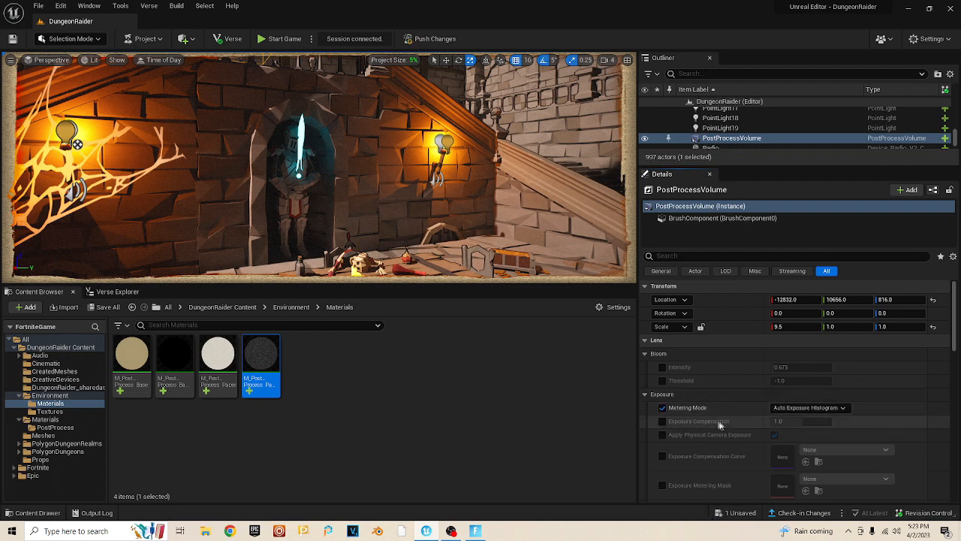
Enable the exposure brightness limits on the volume, setting Min Brightness to about 2.67 and Max Brightness to 1.52
scroll(717, 421, "down", 3)
left_click(661, 410)
left_click(661, 425)
left_click_drag(794, 411, 801, 425)
Enable Exposure Compensation on the volume, set it to about 1.48, and check the brightness around the dungeon
scroll(755, 347, "up", 2)
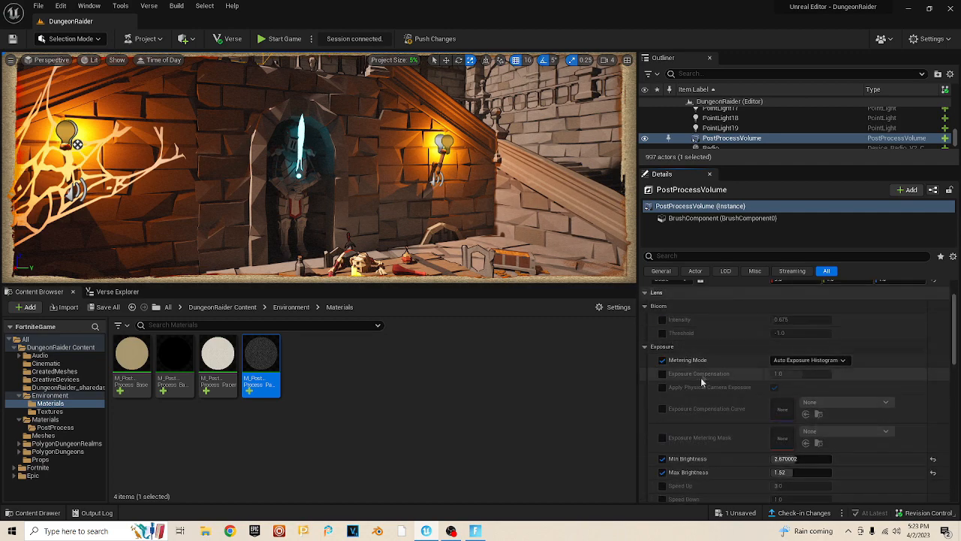
left_click(661, 373)
mouse_move(796, 373)
left_mouse_down()
mouse_move(815, 373)
mouse_move(781, 373)
mouse_move(797, 374)
left_mouse_up()
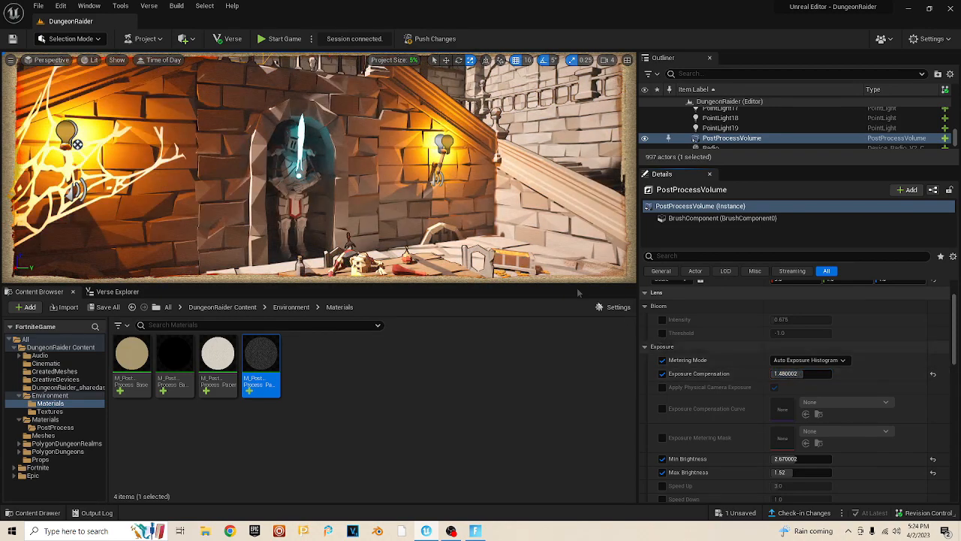
key("s")
right_click_drag(450, 203, 544, 180)
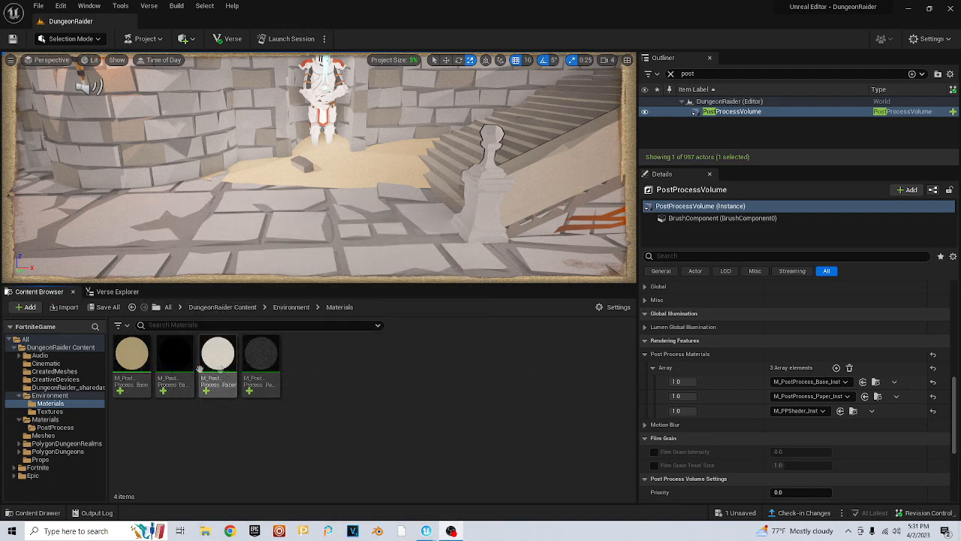
Create a new material named M_PPToon in the Environment/Materials folder
right_click(325, 373)
mouse_move(375, 322)
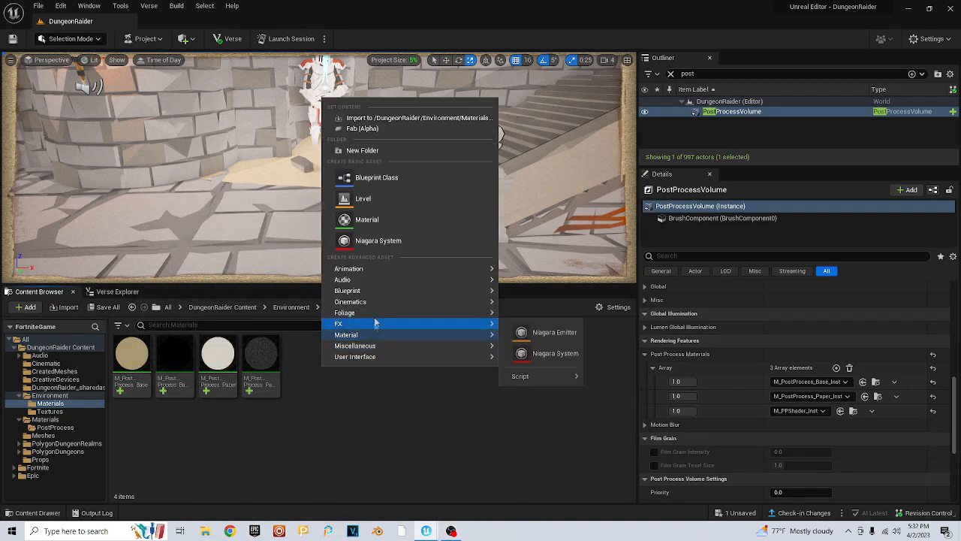
left_click(379, 220)
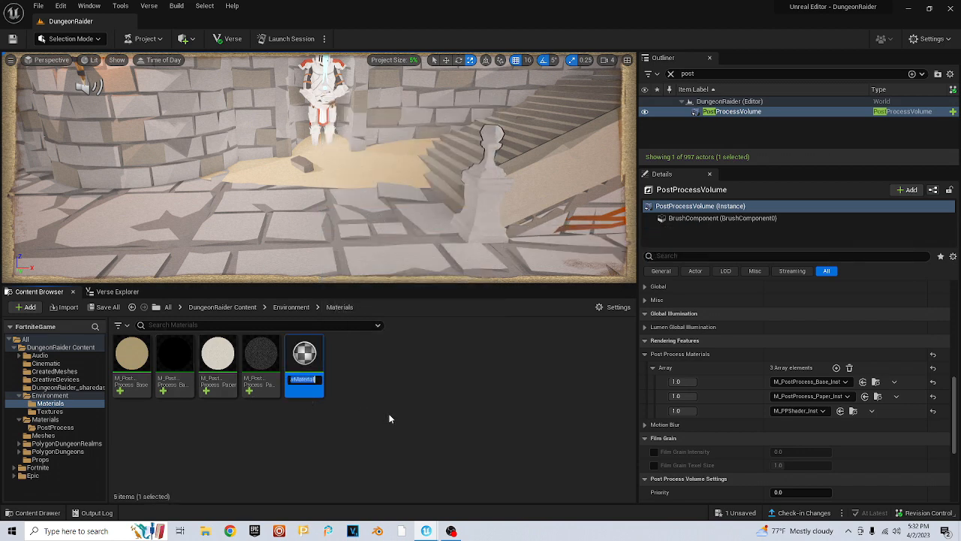
type("M_PPToon")
key("Return")
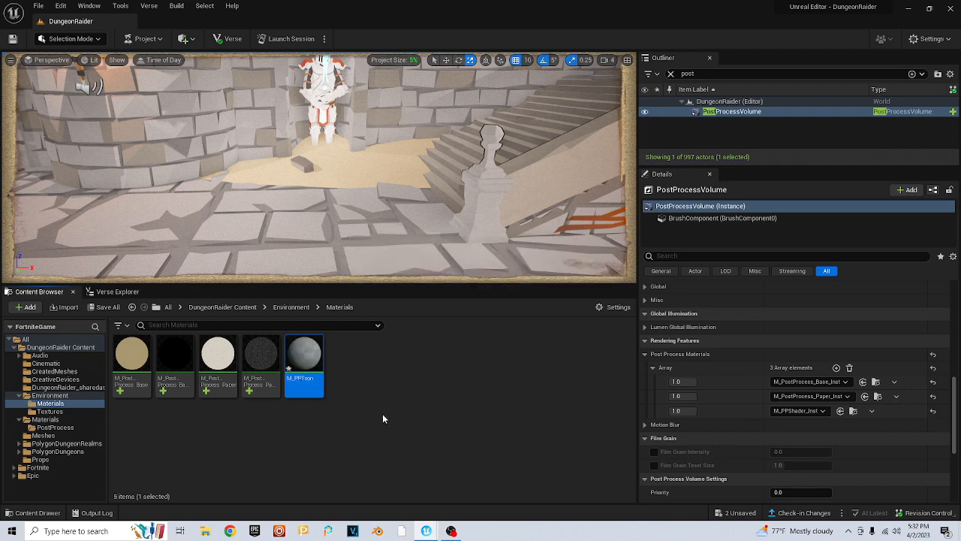
left_click(371, 408)
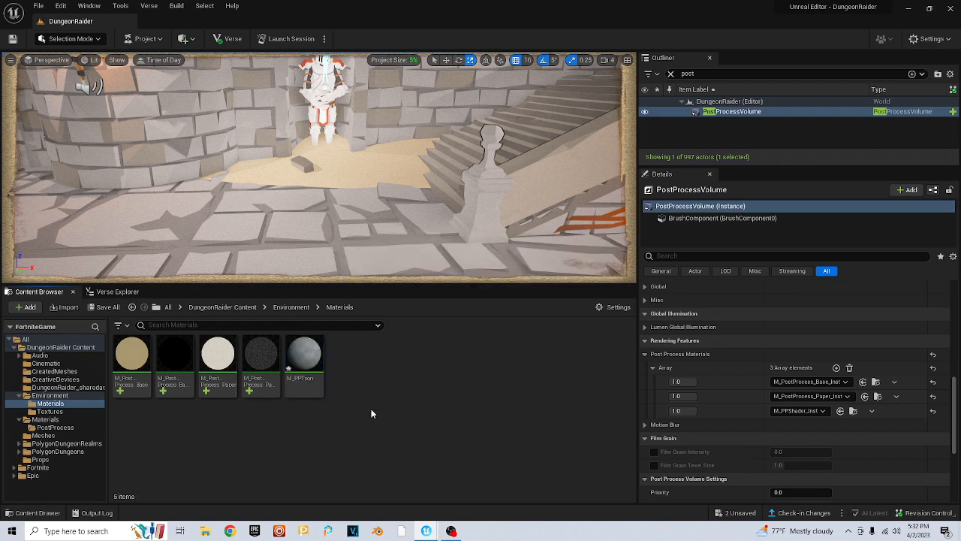
Open M_PPToon in the material editor and set its Material Domain to Post Process
left_click(301, 357)
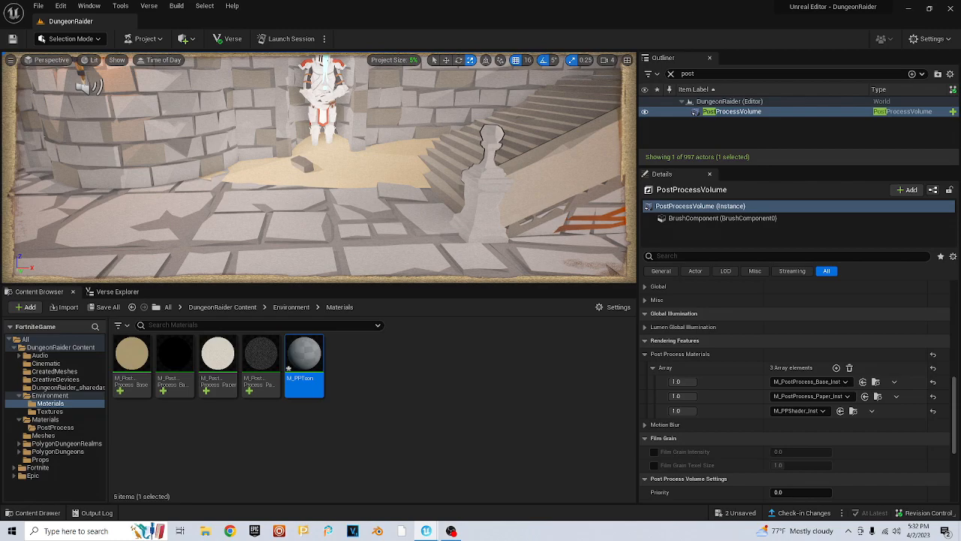
double_click(301, 357)
left_click_drag(271, 21, 197, 21)
left_click(351, 159)
left_click(714, 128)
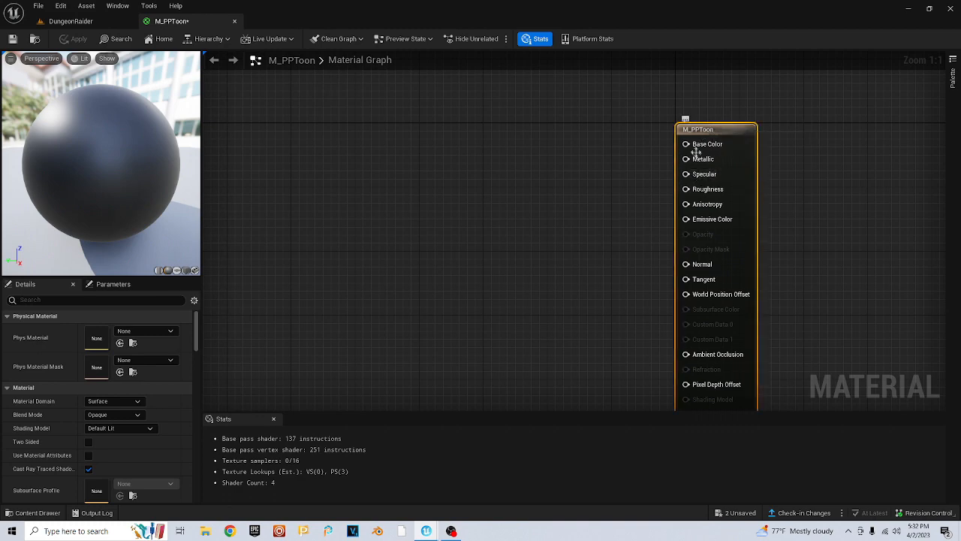
left_click(137, 401)
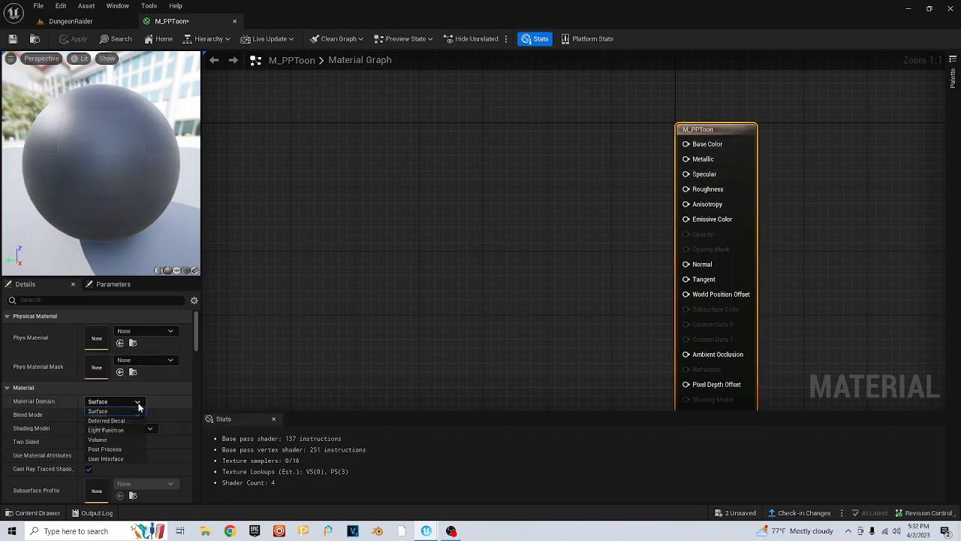
left_click(113, 449)
Add a SceneTexture node well ahead of the output node and set its Scene Texture Id to PostProcessInput0
right_click_drag(316, 319, 560, 258)
scroll(458, 262, "down", 4)
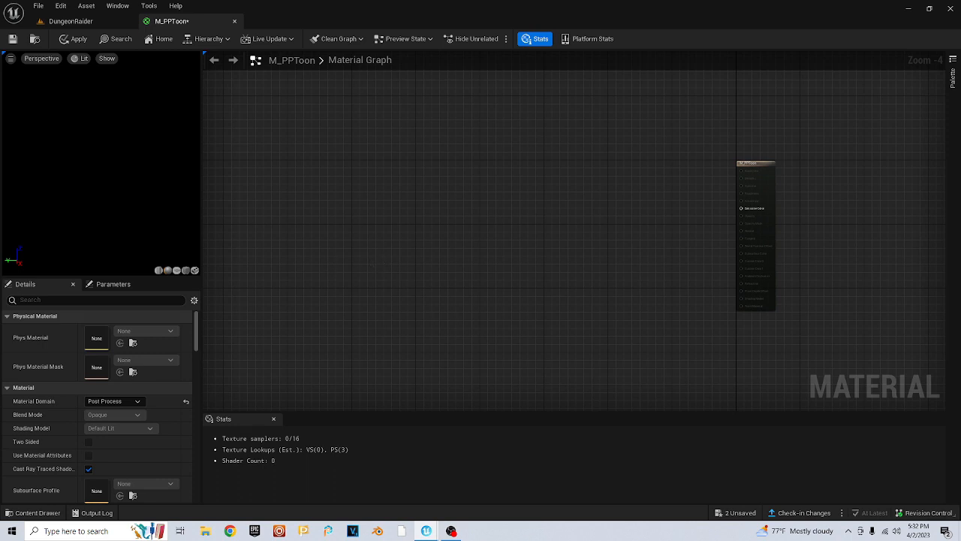
right_click(230, 136)
type("scene")
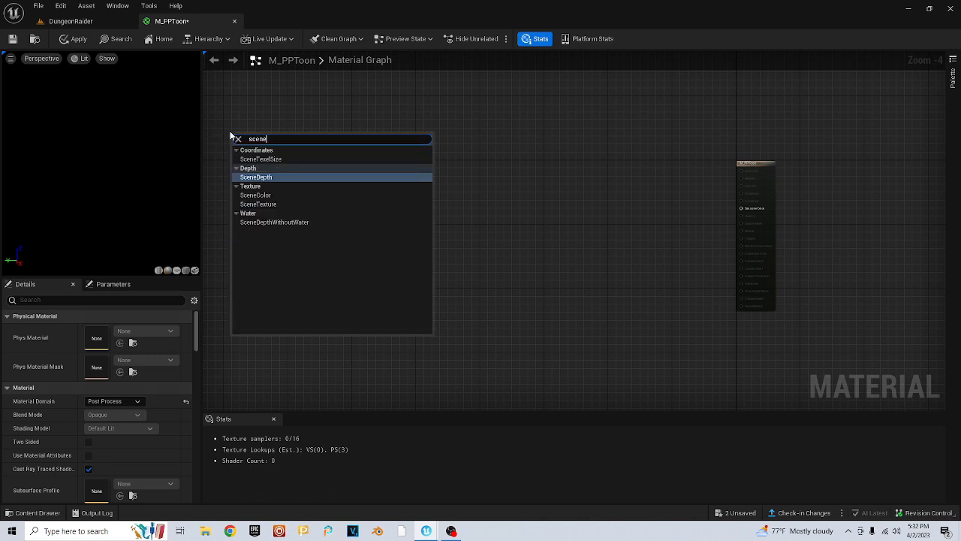
left_click(258, 203)
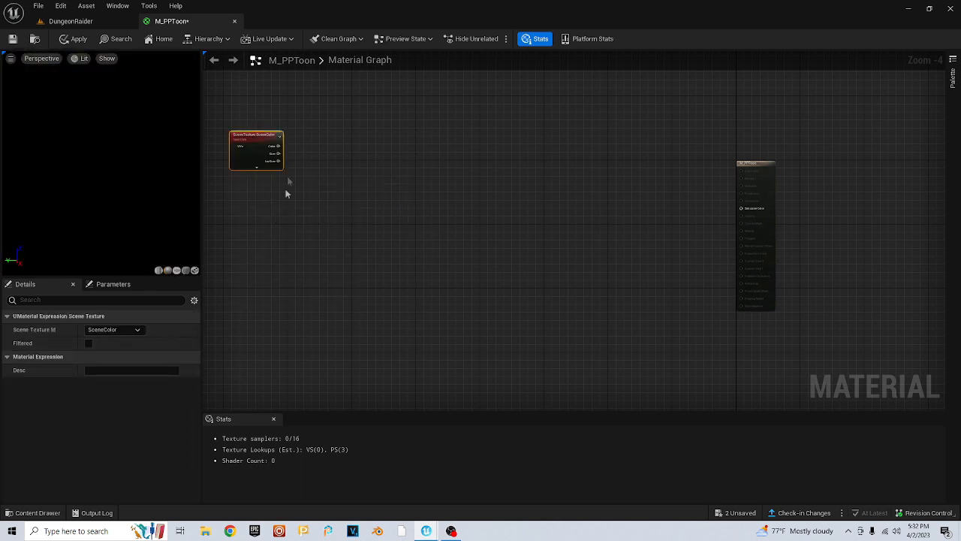
left_click_drag(256, 133, 294, 148)
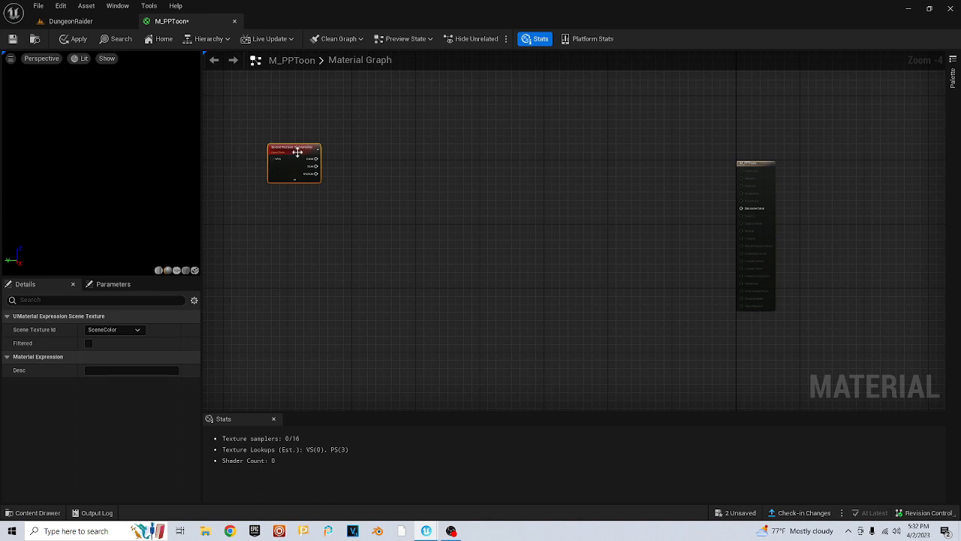
left_click(137, 331)
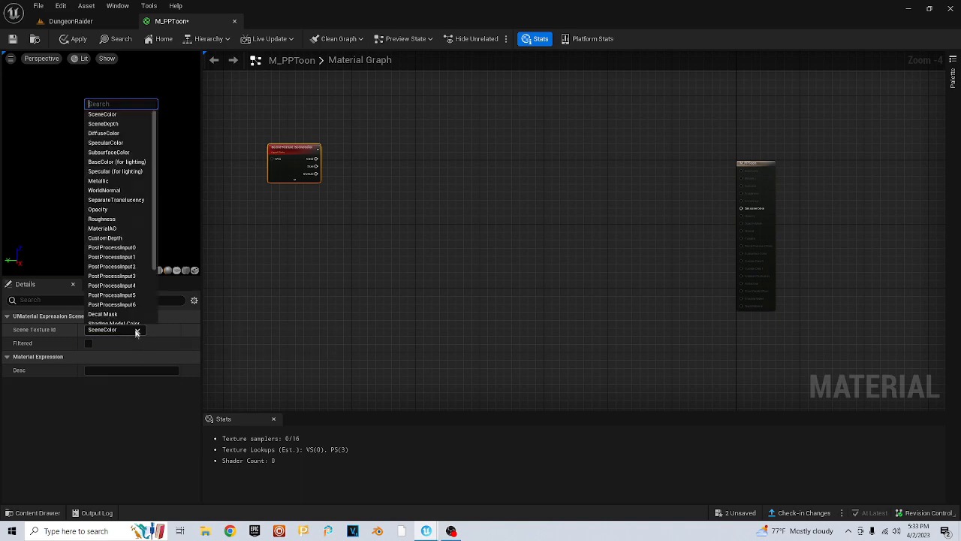
left_click(139, 249)
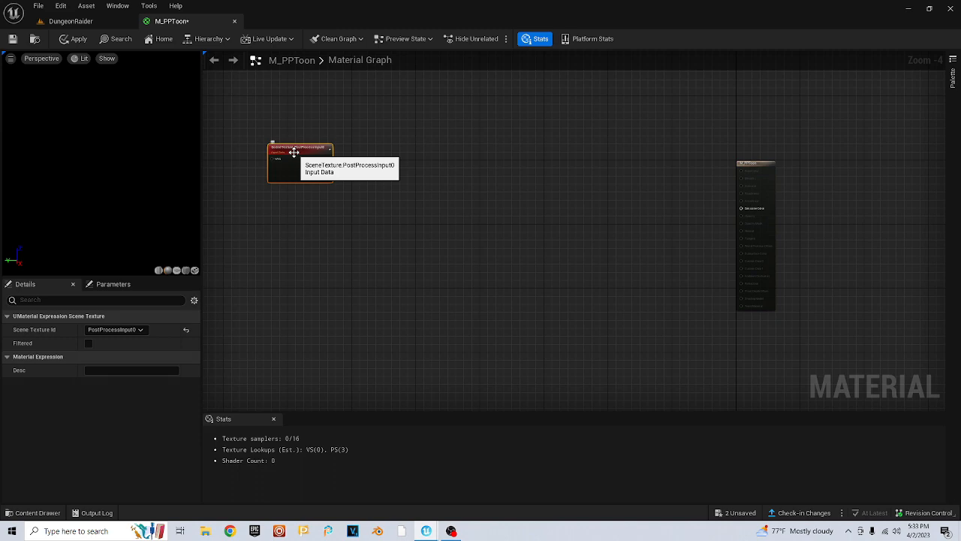
Duplicate the SceneTexture node, place the copy below the original, and set its Scene Texture Id to BaseColor (as stored in GBuffer)
key("ctrl+d")
left_click_drag(308, 157, 281, 203)
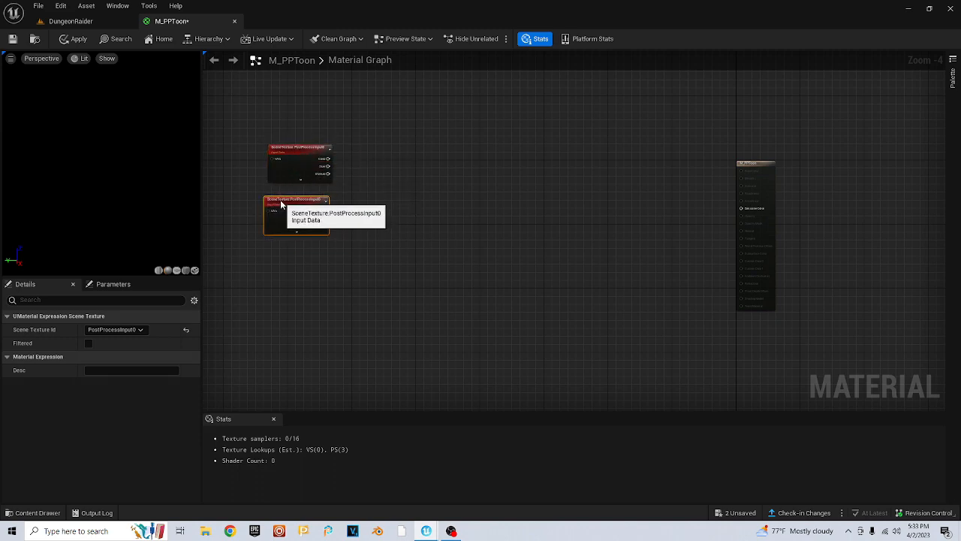
left_click(139, 329)
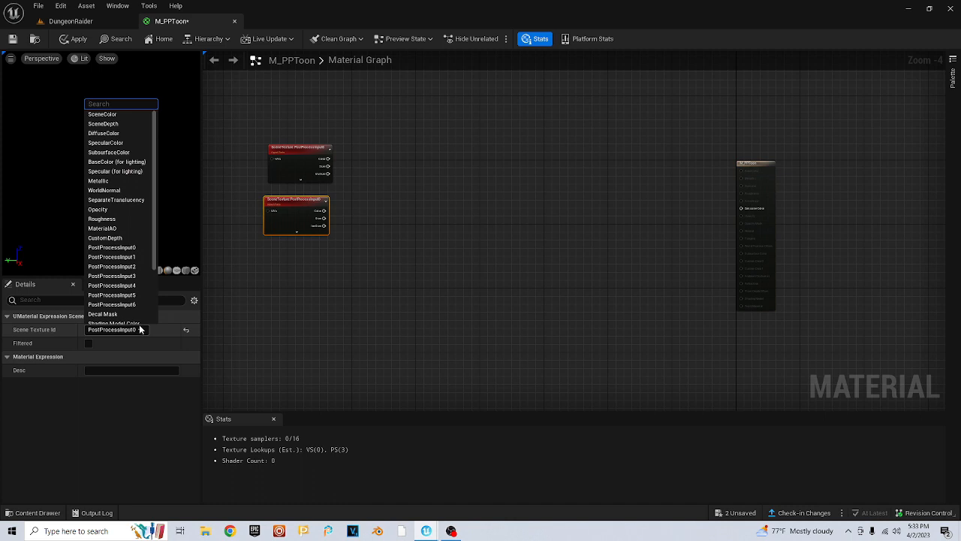
scroll(158, 254, "down", 3)
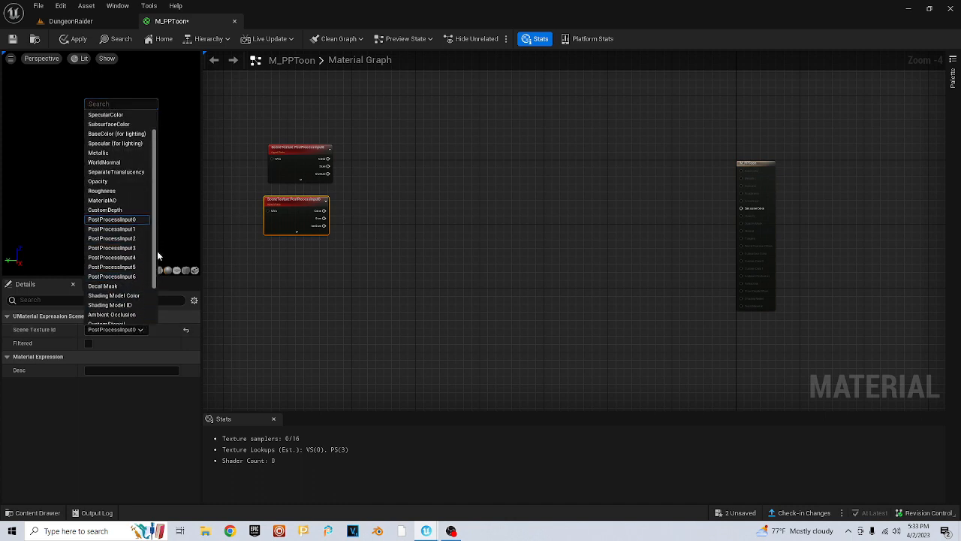
scroll(157, 259, "down", 5)
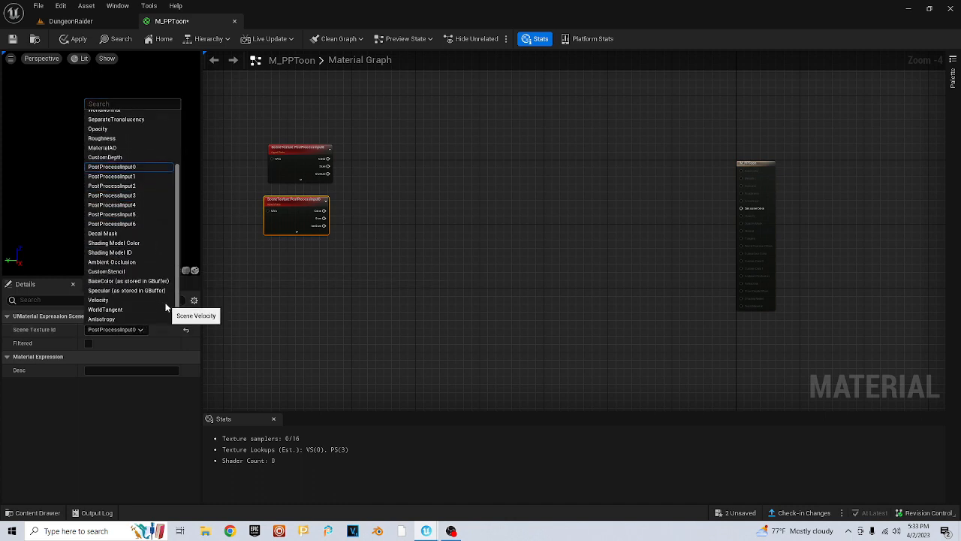
left_click(134, 281)
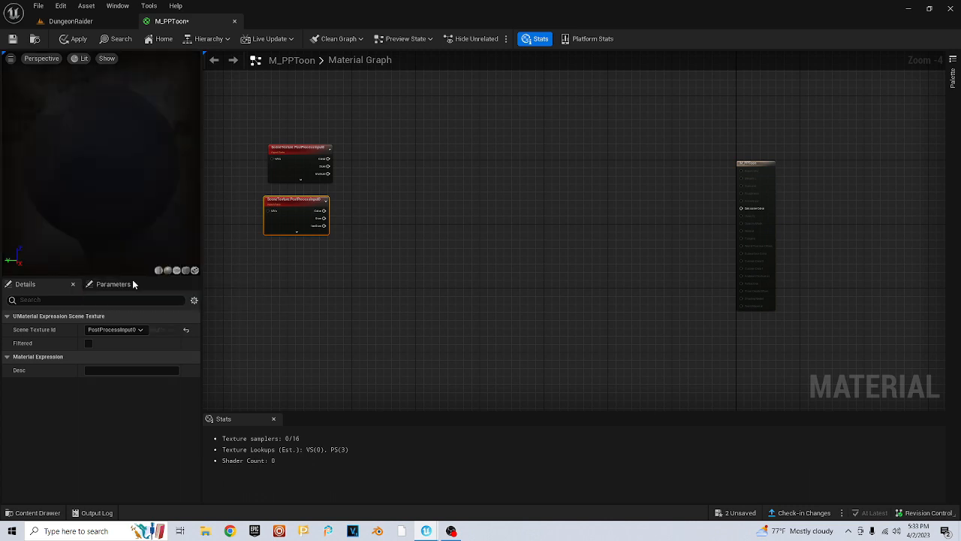
Add a Desaturation node and a duplicate of it, placing one beside each SceneTexture node
right_click_drag(313, 197, 301, 217)
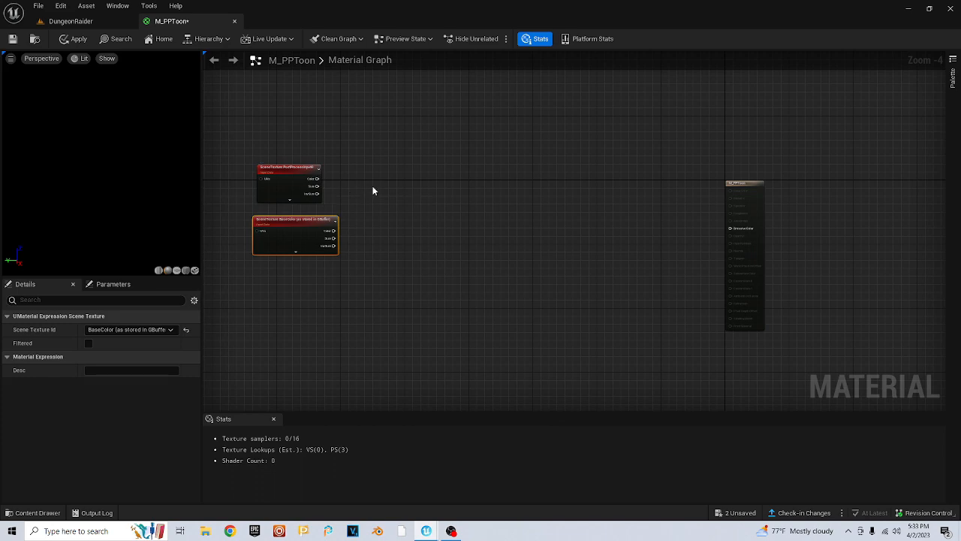
right_click(373, 191)
type("desat")
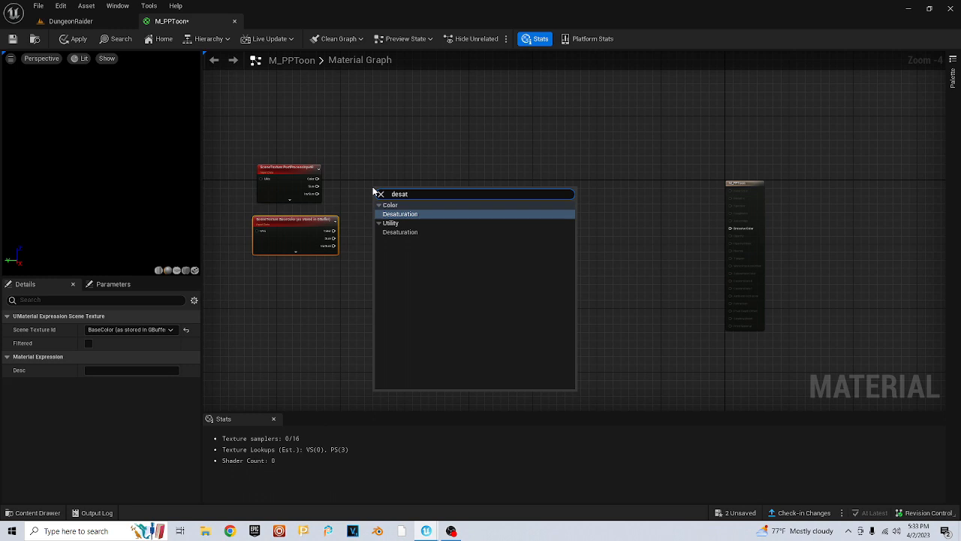
left_click(394, 215)
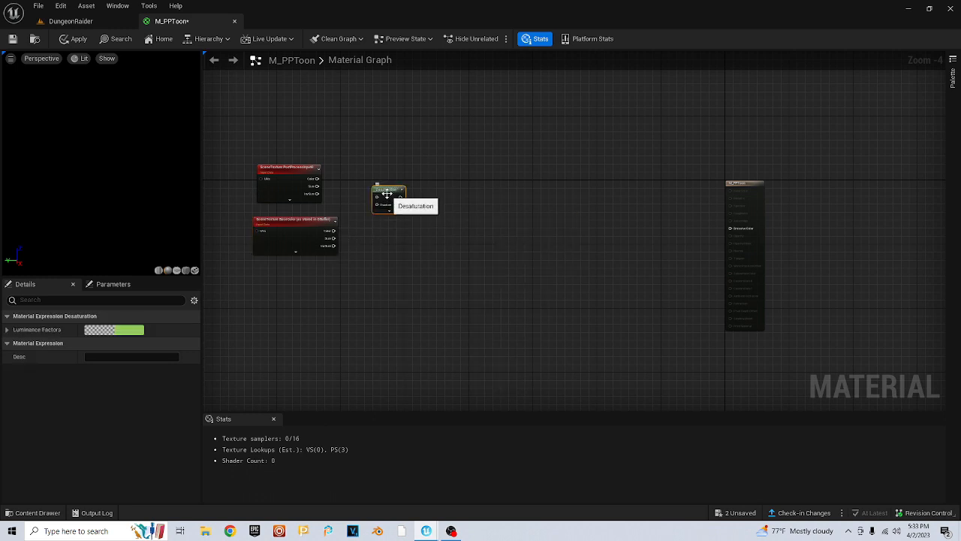
key("ctrl+w")
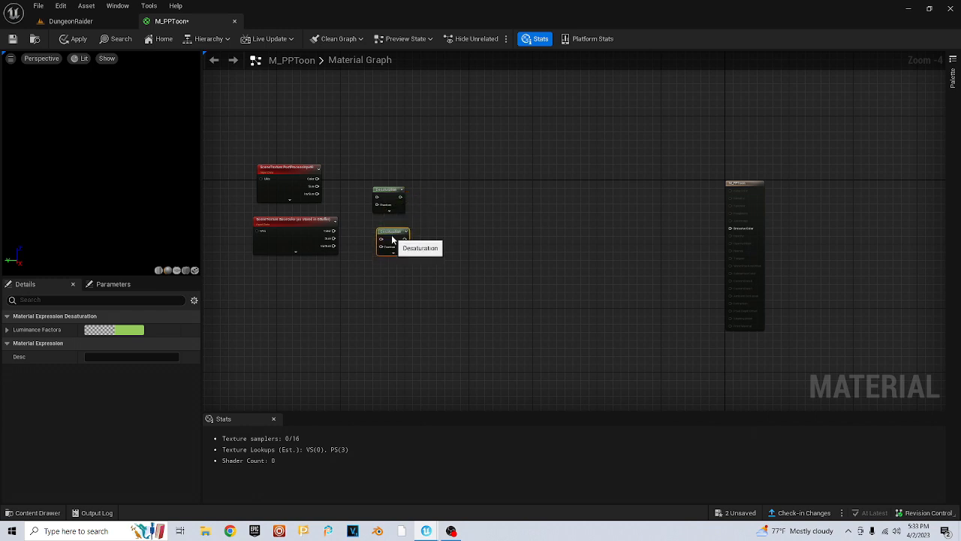
left_click_drag(394, 196, 393, 185)
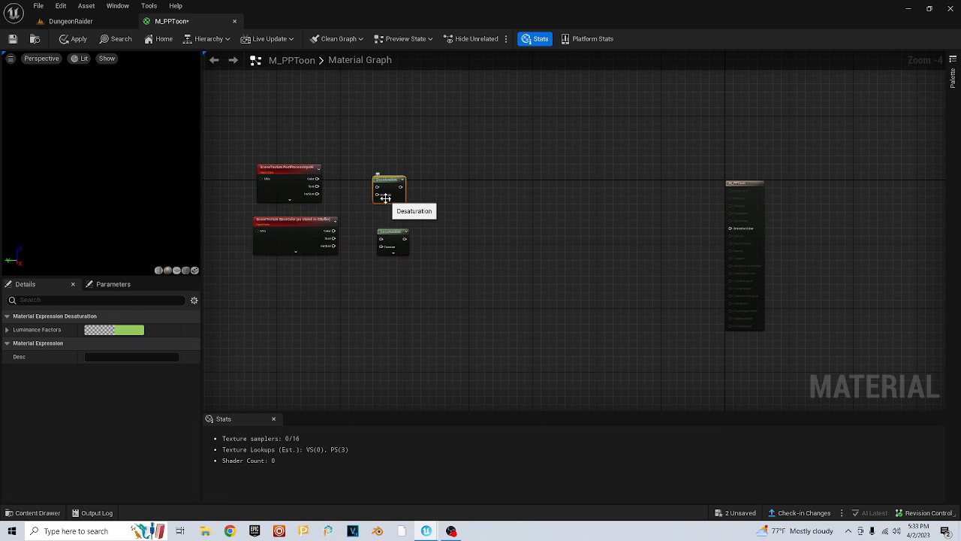
Connect the Color output of each SceneTexture node to the adjacent Desaturation node's input
left_click_drag(333, 231, 381, 239)
left_click_drag(317, 178, 377, 187)
left_click_drag(373, 241, 394, 239)
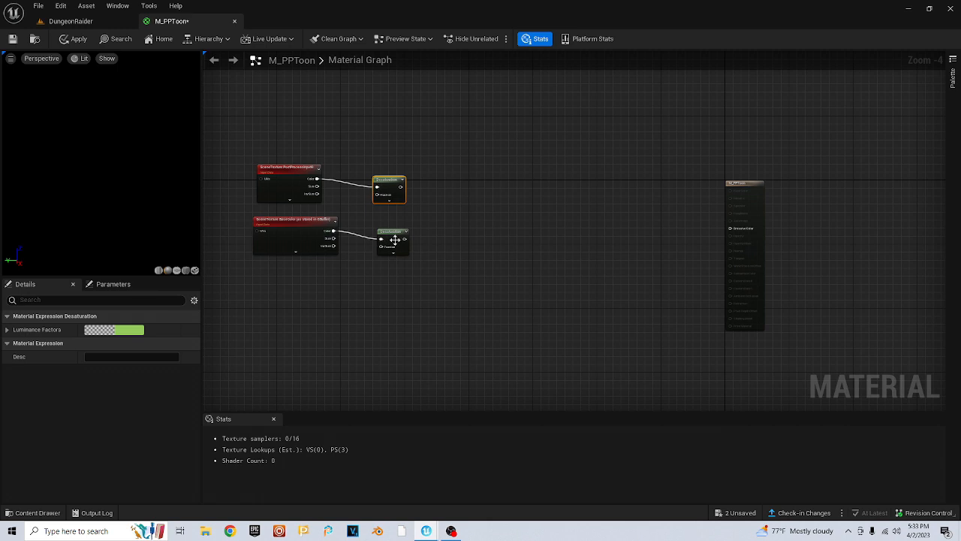
Add a Divide node fed at input A by the Desaturation node of the PostProcessInput0 branch
left_click_drag(403, 190, 449, 215)
type("divide")
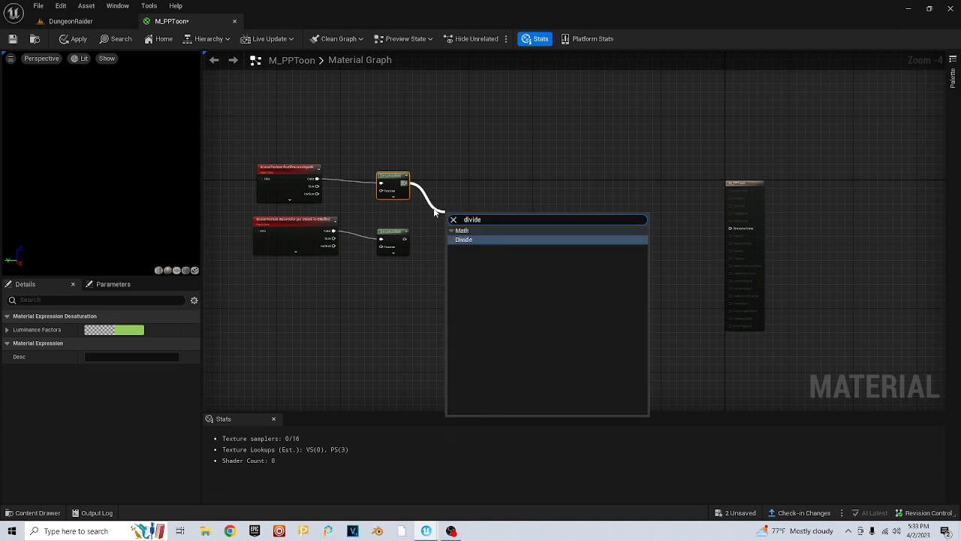
left_click(468, 239)
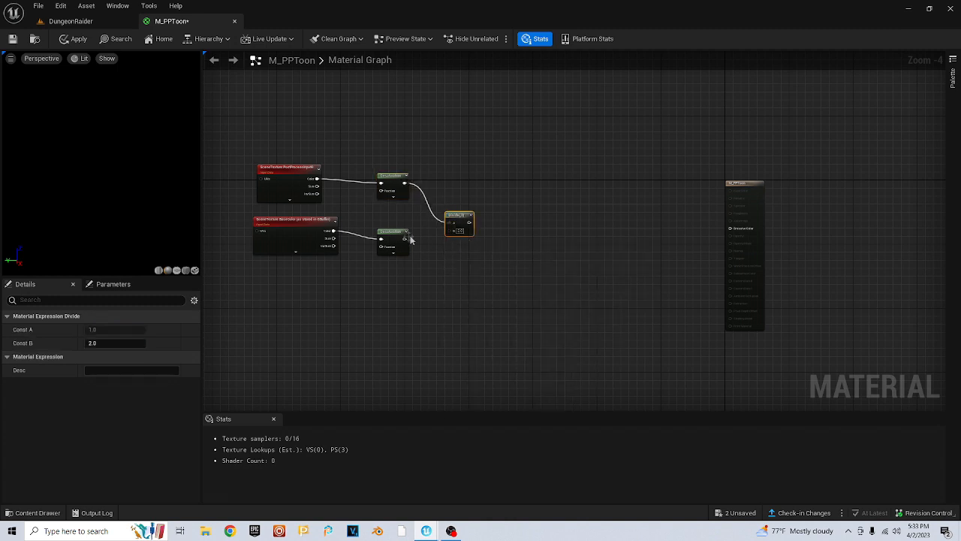
Connect the BaseColor branch's Desaturation node to the Divide node's input B, and add a Saturate node fed by the Divide output
left_click_drag(414, 244, 450, 230)
scroll(437, 243, "up", 3)
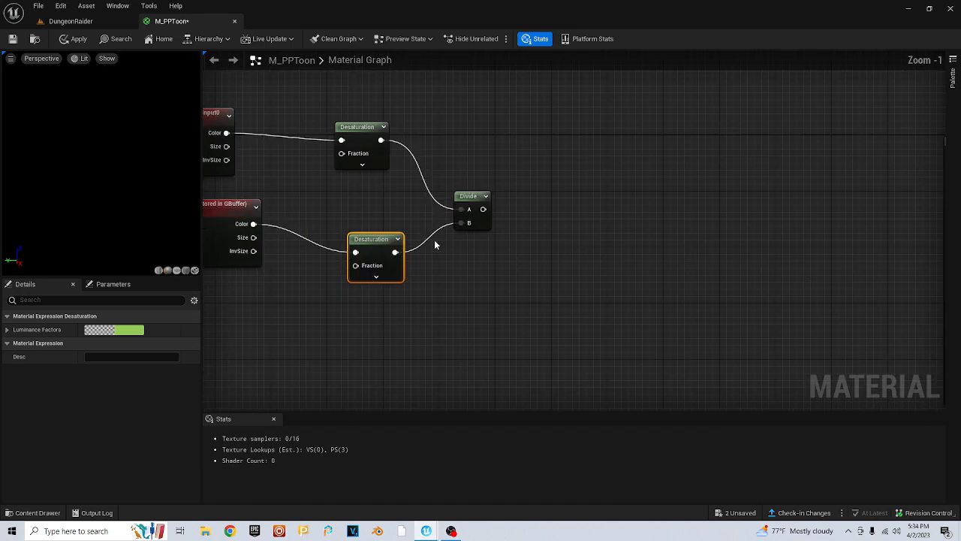
right_click_drag(481, 256, 384, 284)
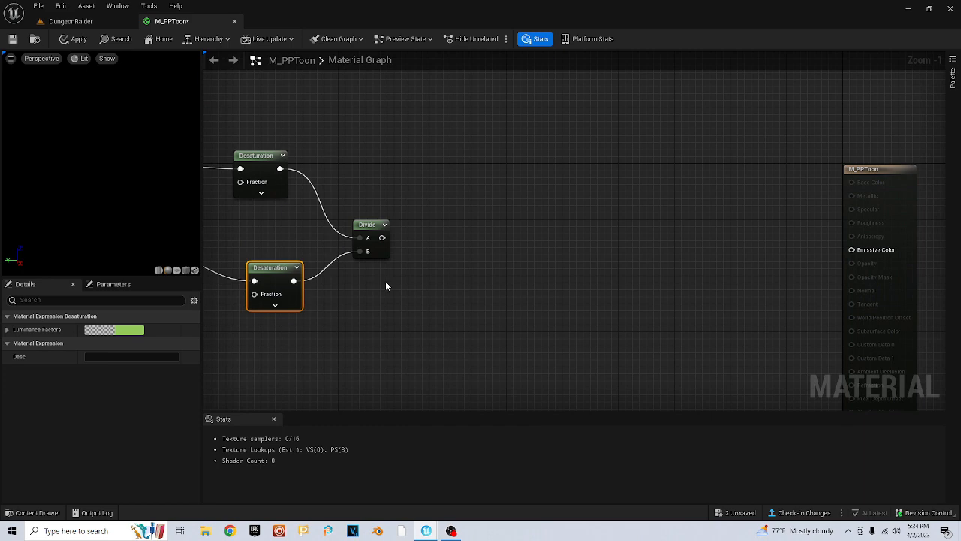
left_click_drag(382, 237, 477, 240)
type("sa")
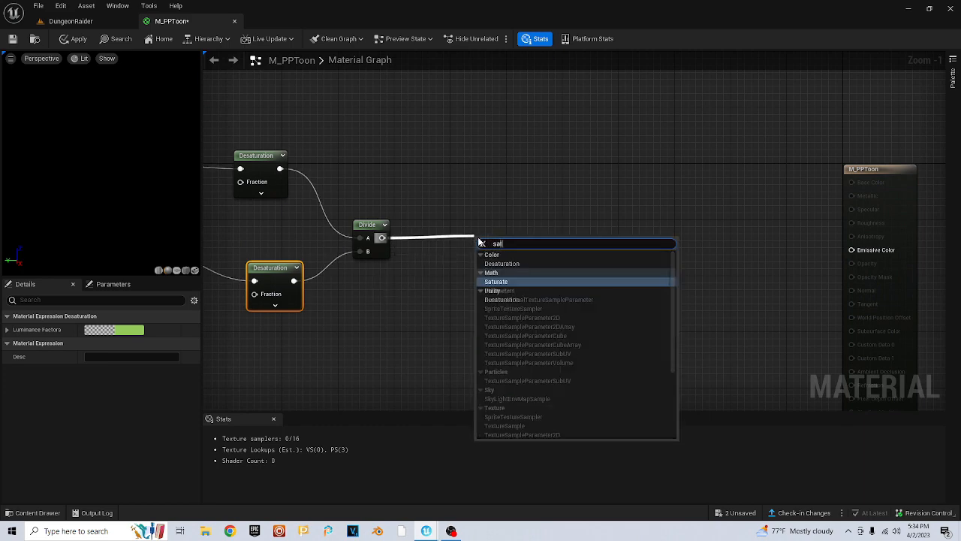
type("turate")
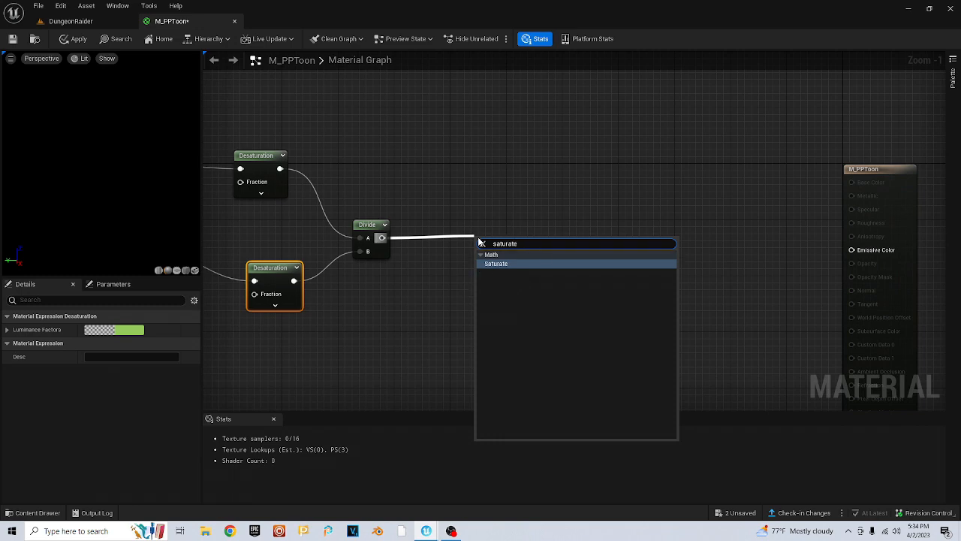
left_click(521, 267)
Try feeding the Saturate output into Emissive Color, and restore the Saturate node to only its link from the Divide node
left_click_drag(502, 246, 851, 250)
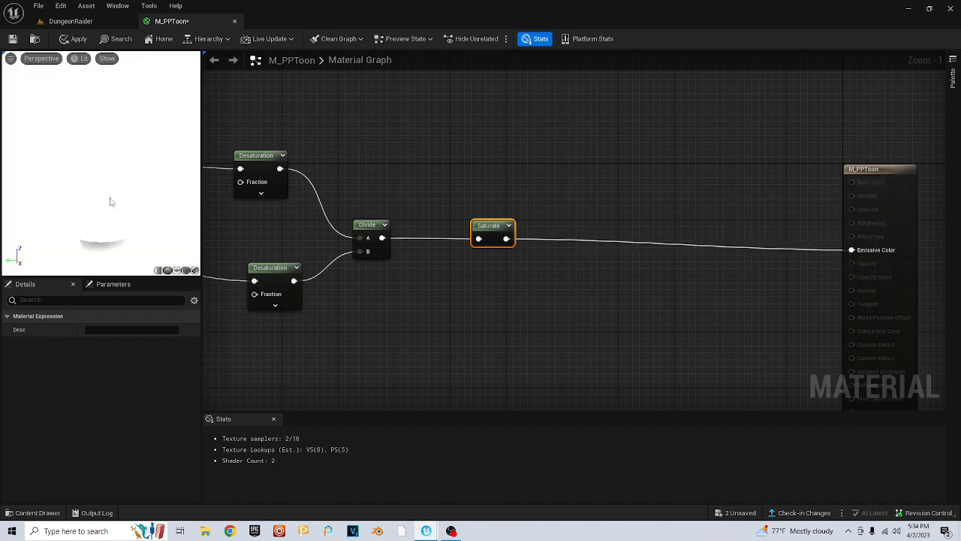
right_click_drag(591, 268, 528, 262)
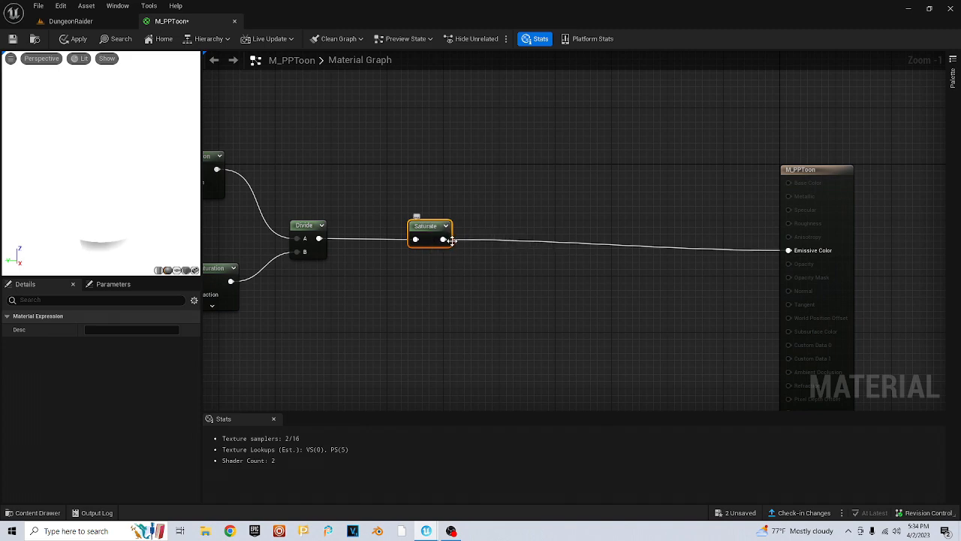
right_click(443, 239)
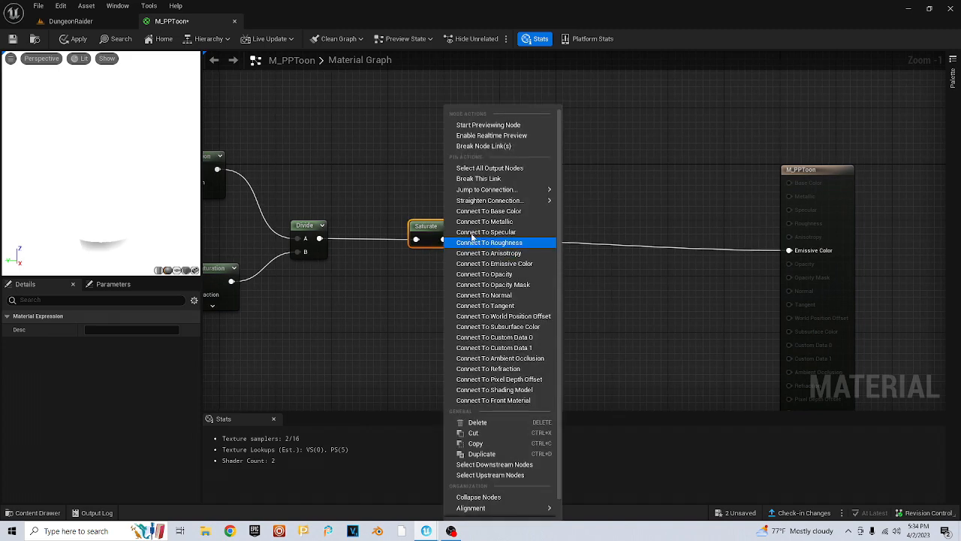
left_click(483, 145)
left_click_drag(319, 238, 416, 239)
Preview the Saturate node's result in the material viewport and stop the node preview
right_click(423, 226)
left_click(441, 243)
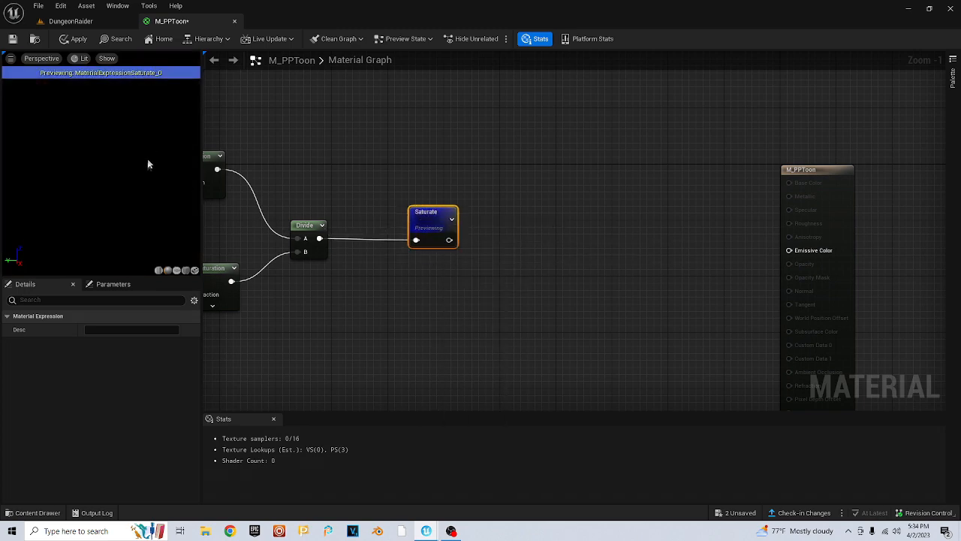
right_click(431, 212)
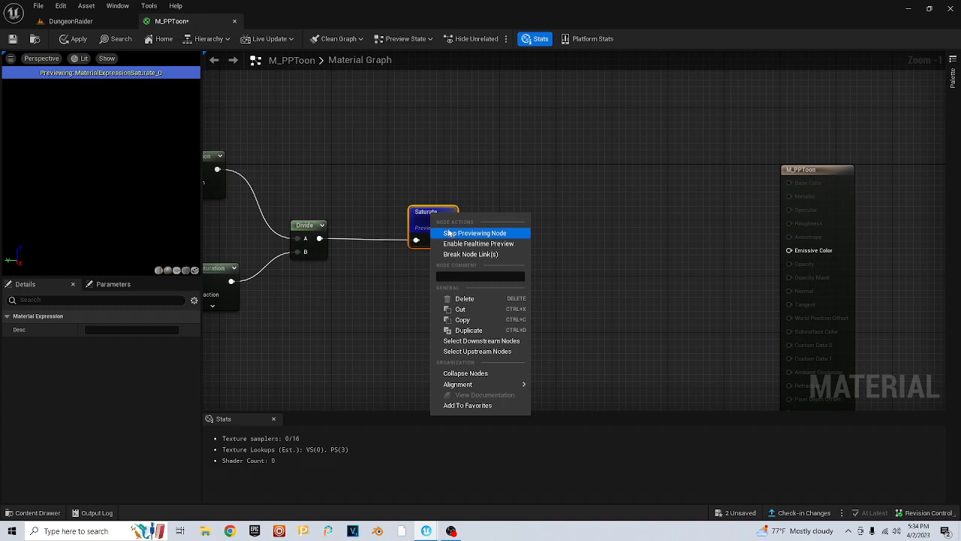
left_click(453, 234)
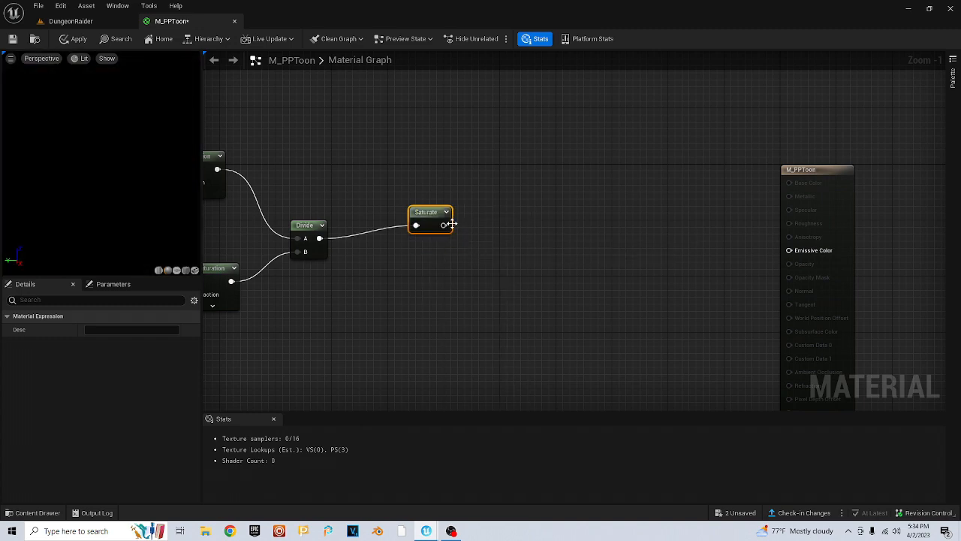
Add a ComponentMask node fed by the Saturate output, pass only its R channel, and align it with the Saturate node
left_click_drag(443, 226, 536, 227)
type("mask")
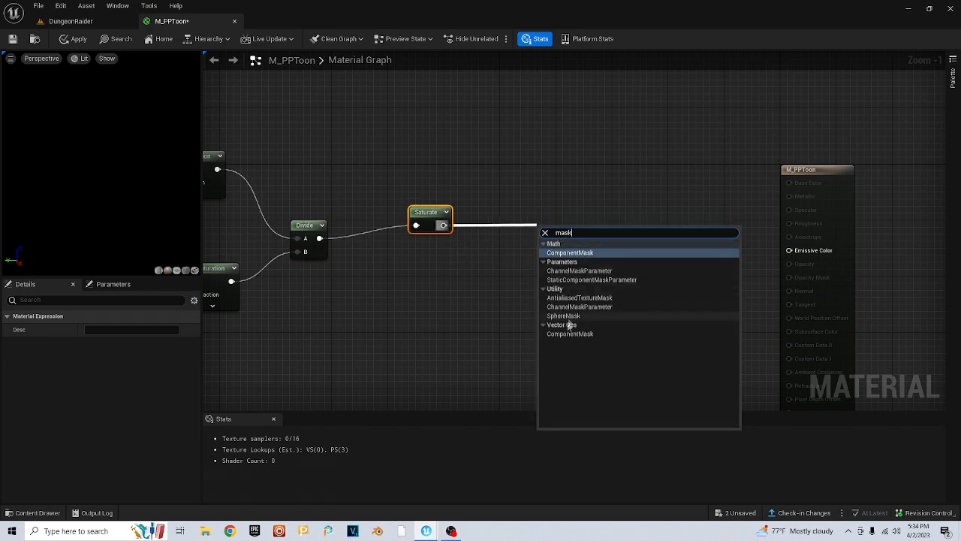
left_click(571, 252)
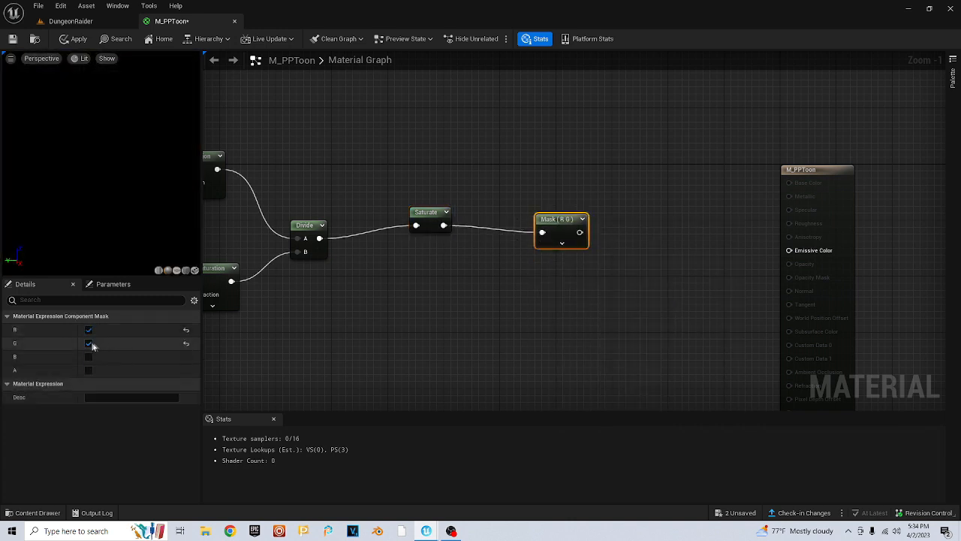
left_click(88, 344)
left_click(89, 344)
right_click_drag(556, 284, 548, 297)
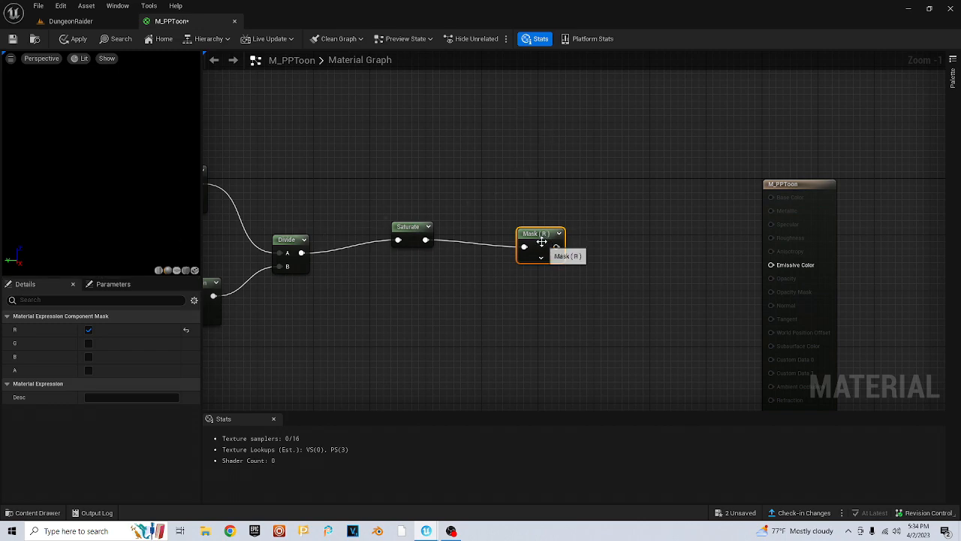
left_click_drag(536, 235, 515, 228)
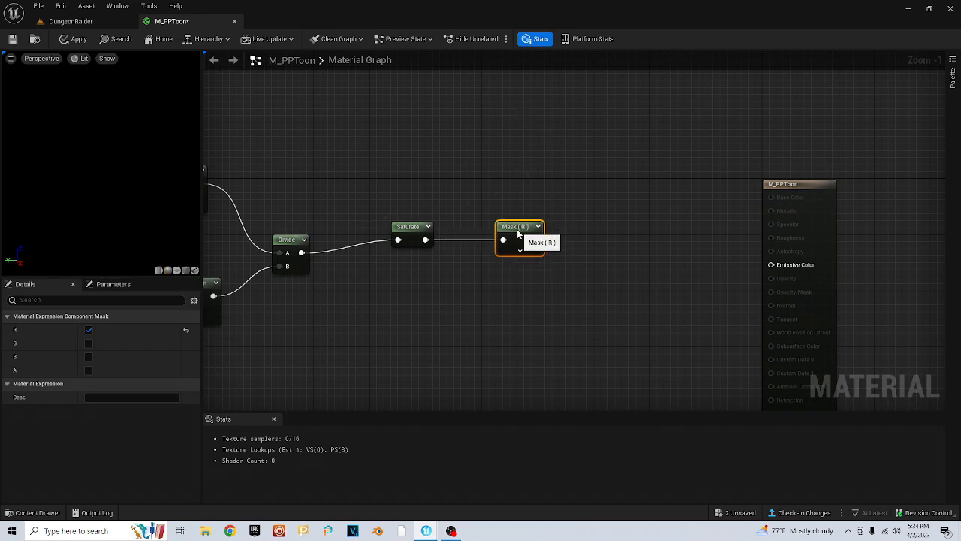
Add a ScalarParameter node above the Mask node and name it Light Shadow Threshold
right_click(558, 137)
type("param")
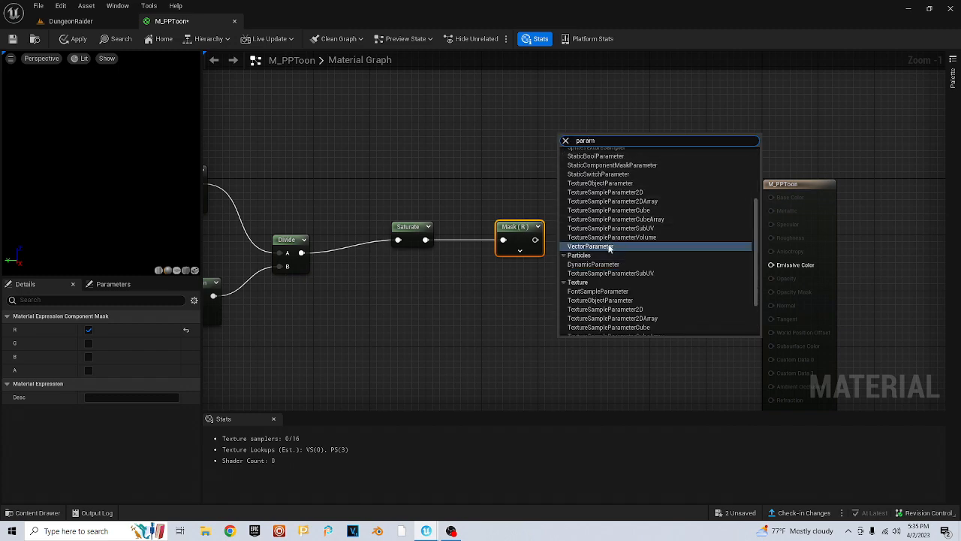
scroll(617, 237, "up", 3)
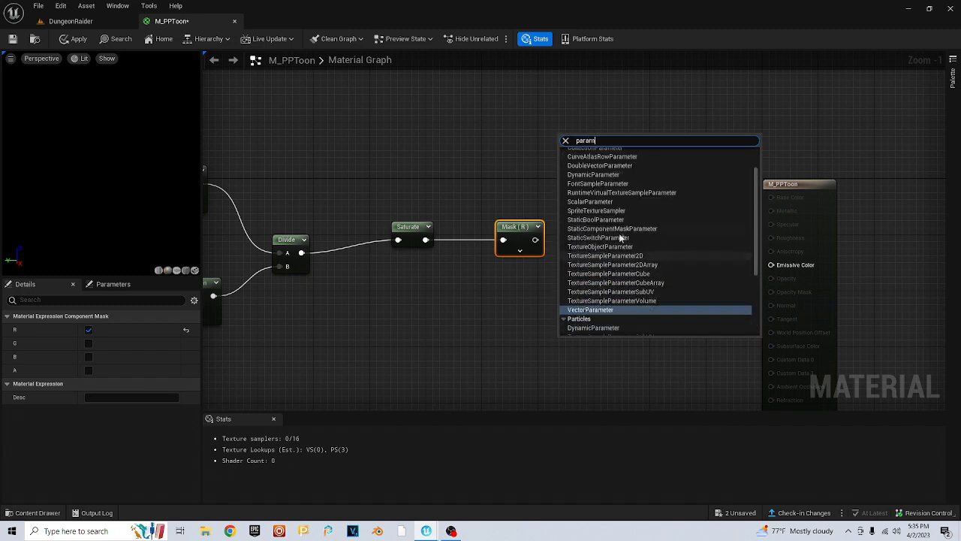
left_click(601, 217)
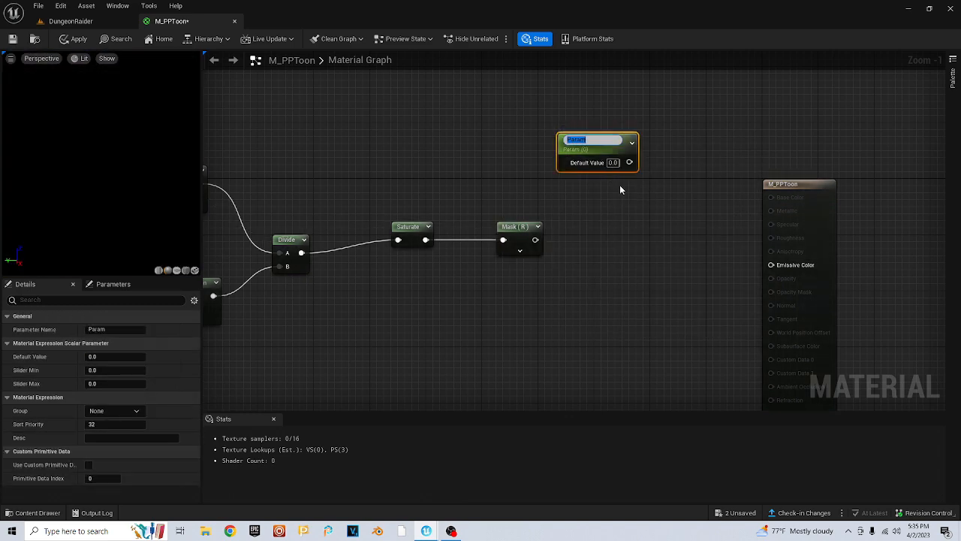
type("Light Shadow Threshold")
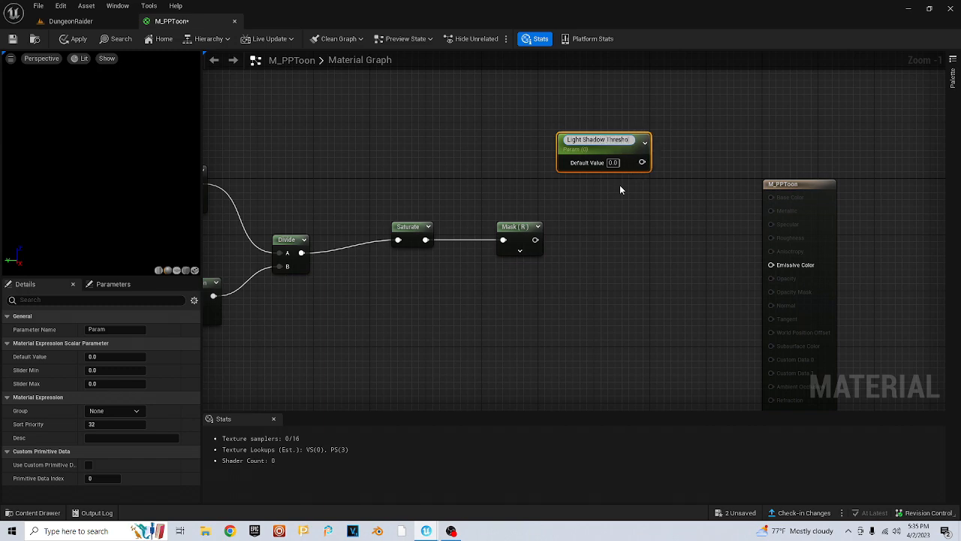
left_click(612, 193)
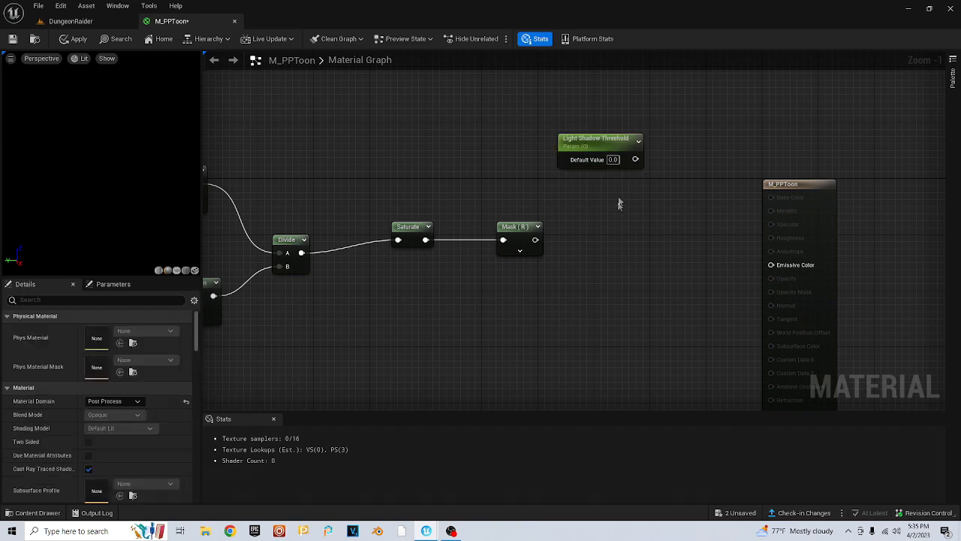
Set the Light Shadow Threshold parameter's default value to 0.5
left_click(610, 147)
left_click(622, 163)
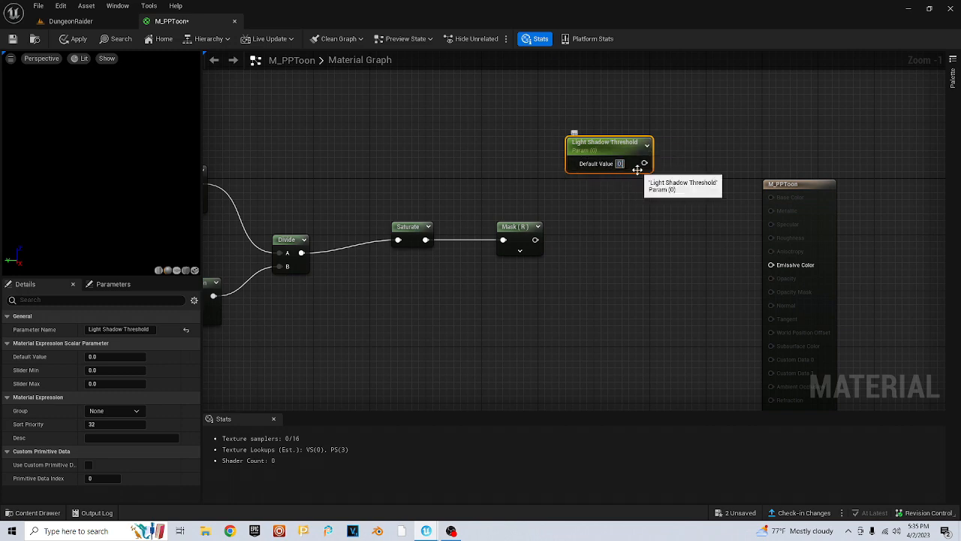
type("0.5")
left_click(623, 224)
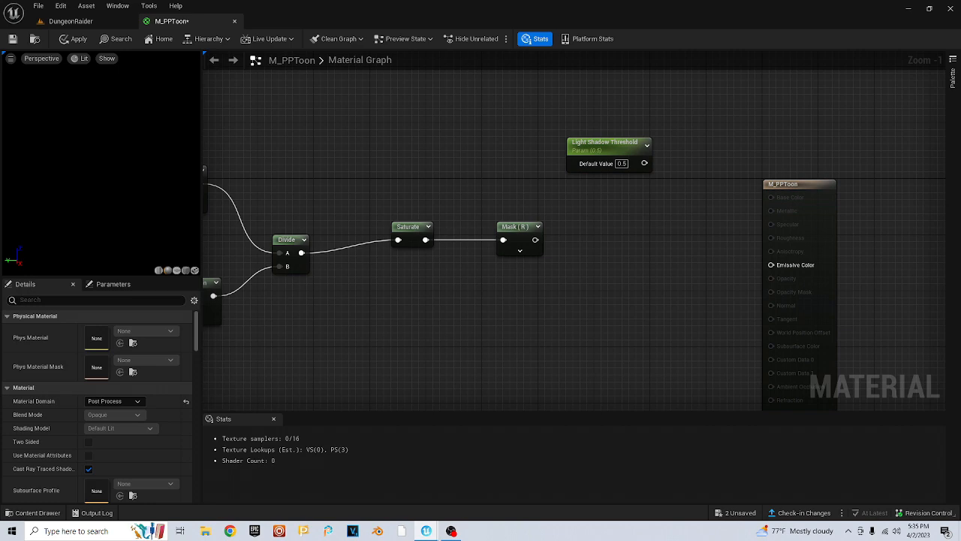
Duplicate the Light Shadow Threshold parameter, place the copy below the Mask node, and rename it LightShadowTransitionSize
left_click(640, 146)
key("ctrl+d")
left_click_drag(599, 192, 594, 310)
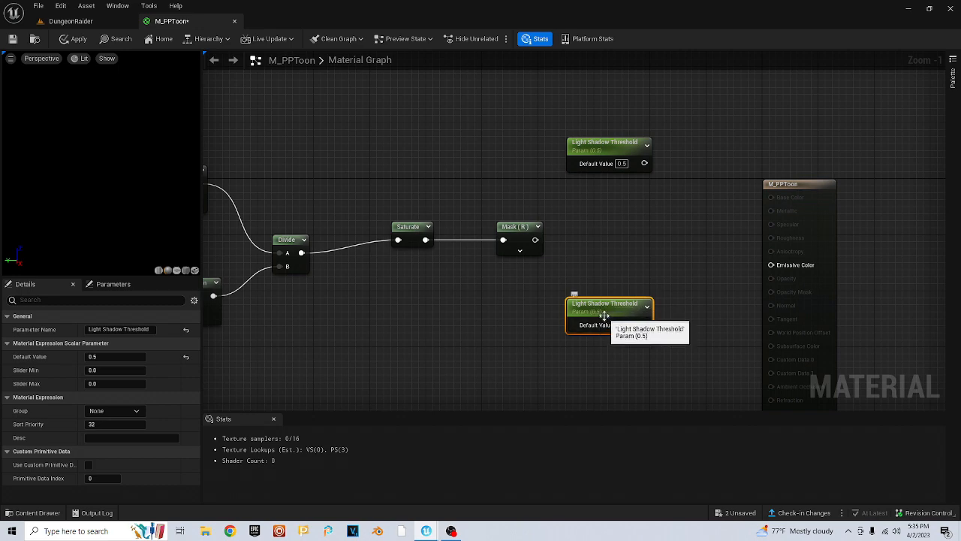
double_click(601, 305)
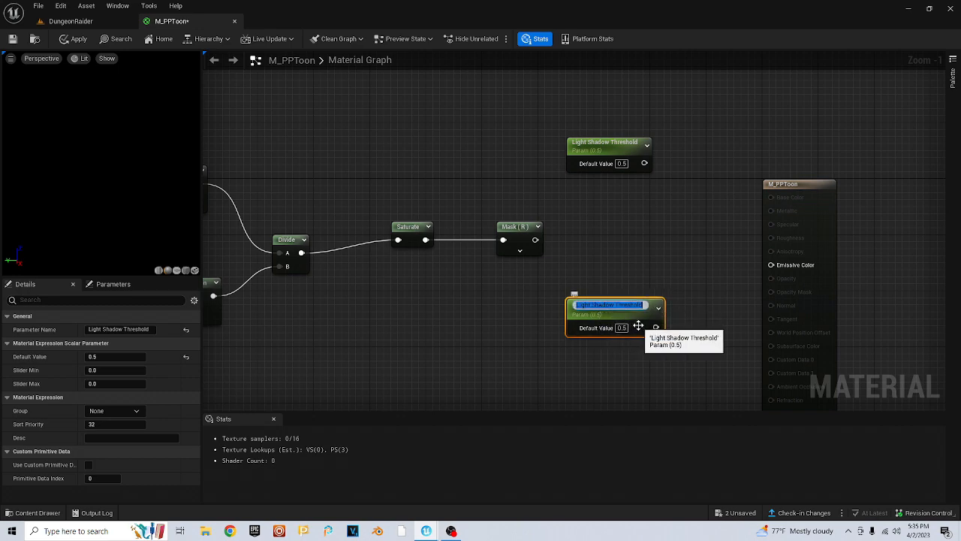
type("Light")
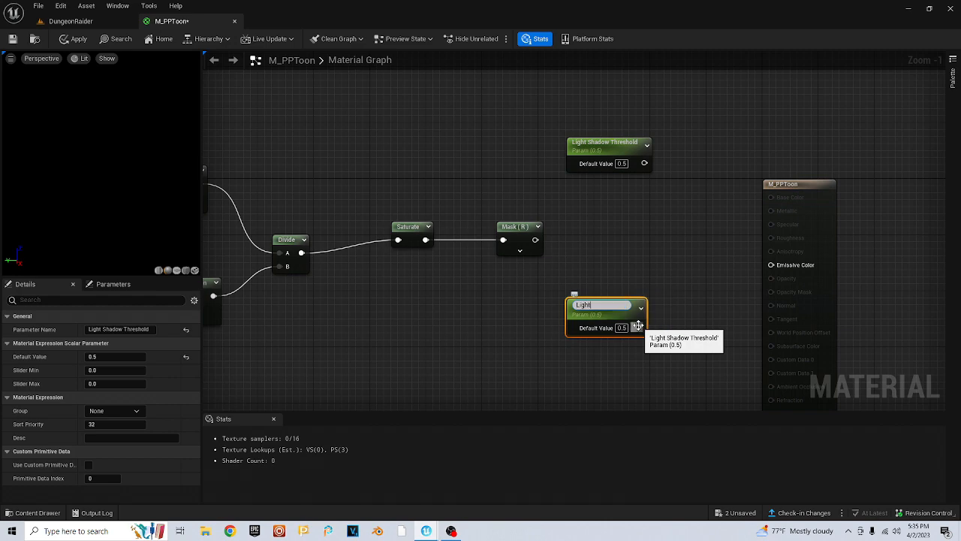
type("ShadowTransitio")
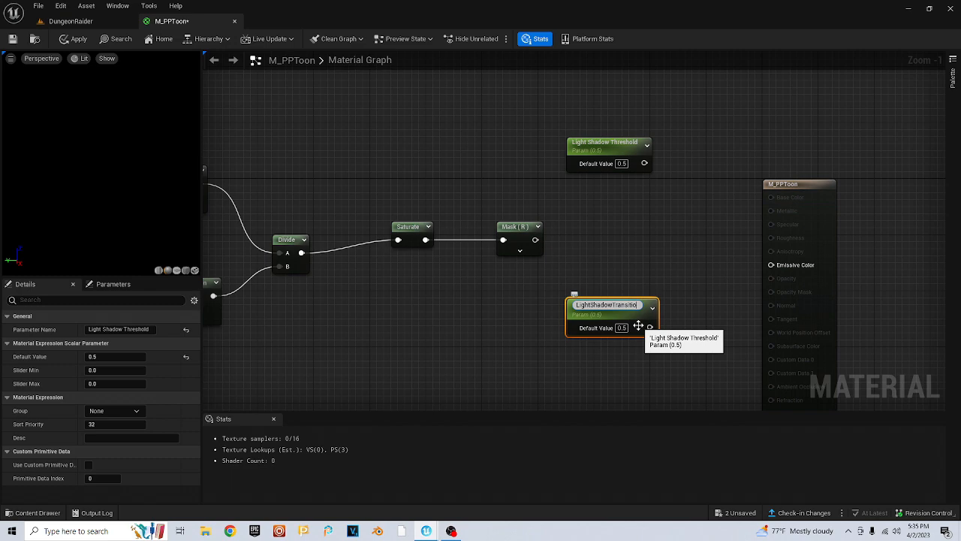
type("nSize")
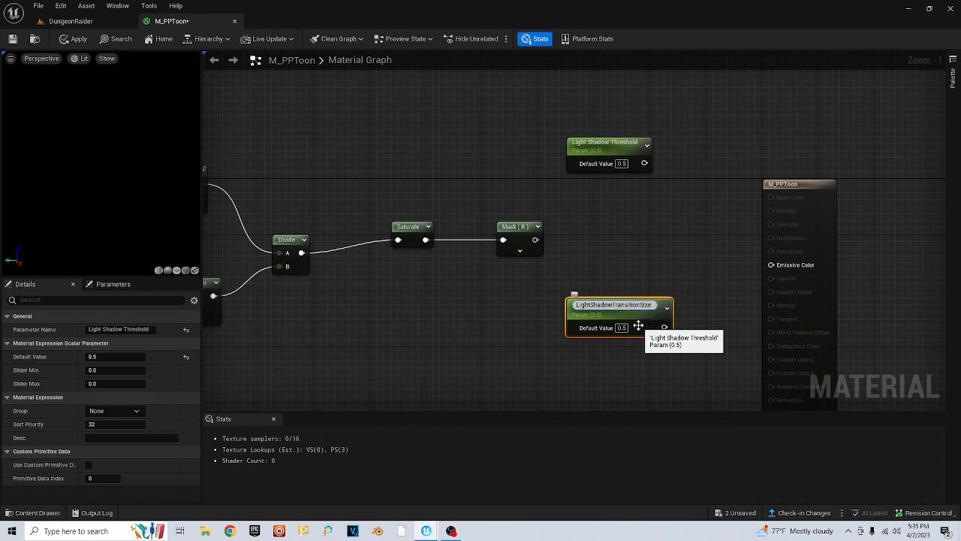
left_click(632, 278)
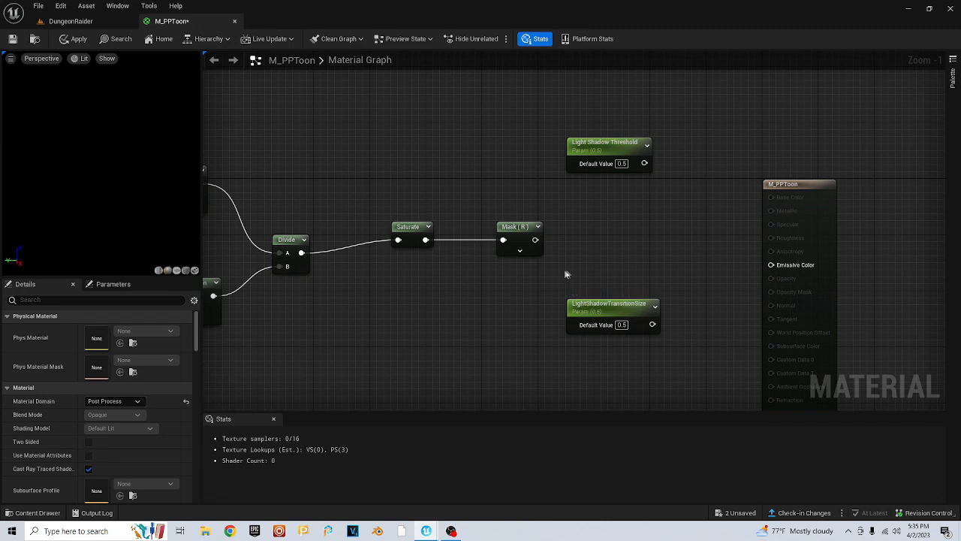
Arrange the two scalar parameters above and below the Mask node, and move the M_PPToon output node farther from them
left_click_drag(613, 303, 605, 310)
left_click_drag(608, 171, 586, 143)
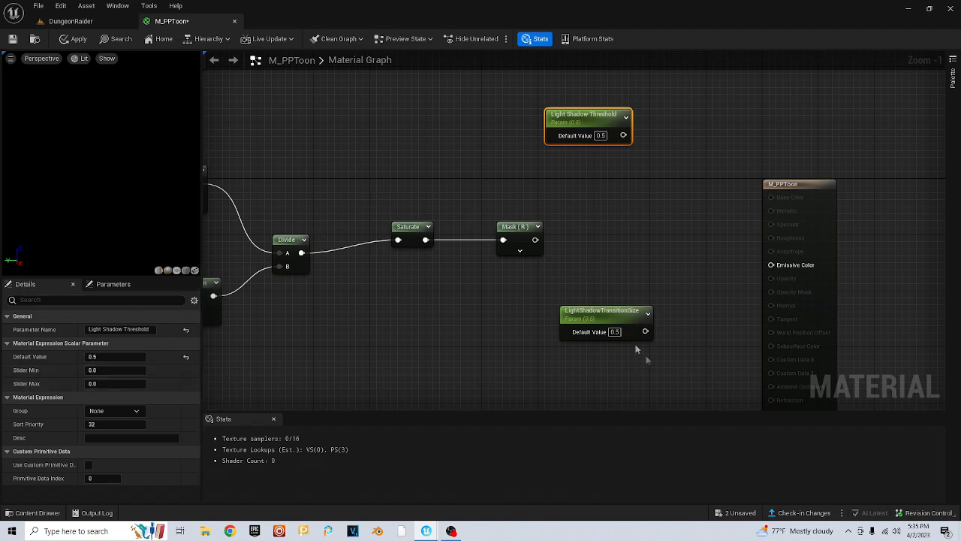
right_click_drag(621, 333, 580, 329)
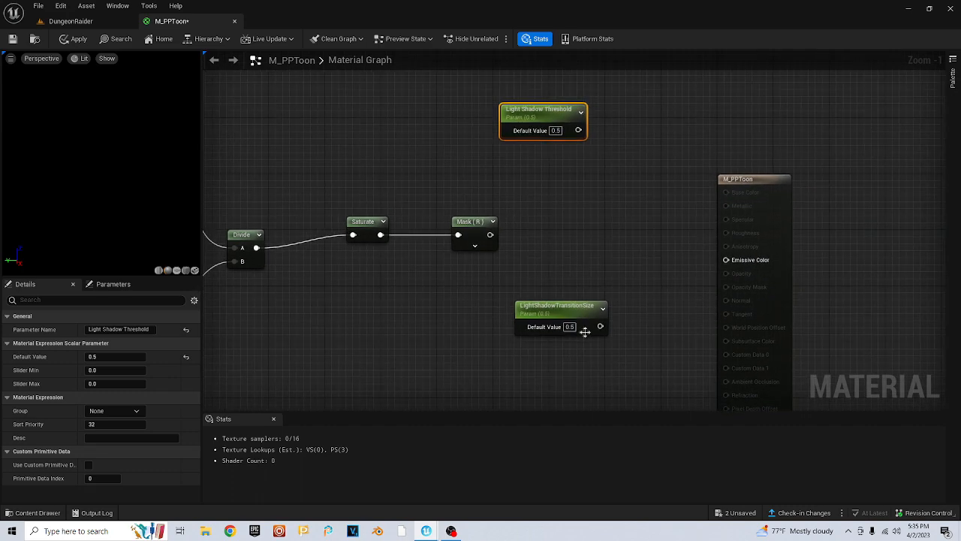
left_click_drag(556, 114, 444, 135)
left_click_drag(550, 311, 479, 304)
scroll(481, 304, "down", 3)
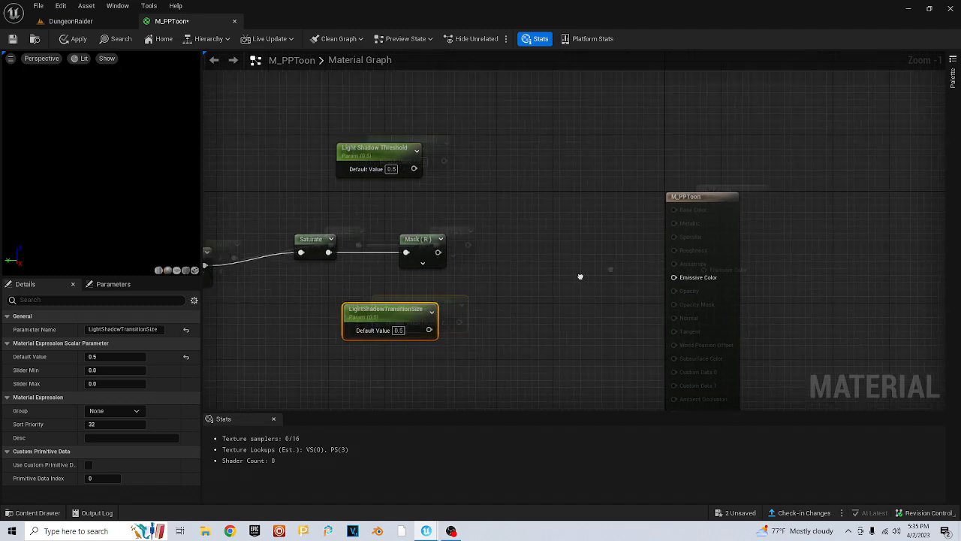
left_click_drag(628, 247, 887, 212)
Add a Subtract node fed at input A by the Light Shadow Threshold parameter
right_click_drag(476, 273, 484, 257)
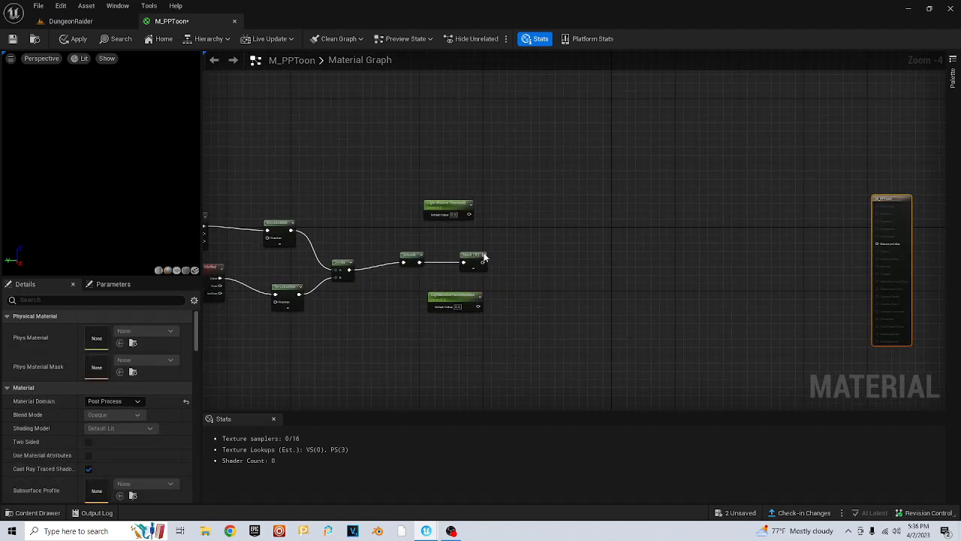
left_click_drag(469, 214, 593, 238)
type("subtracv")
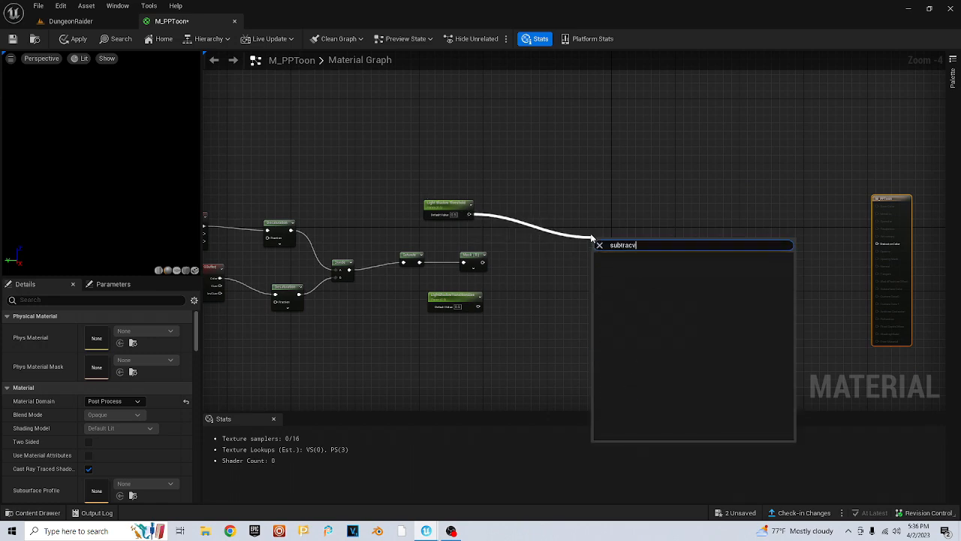
key("BackSpace")
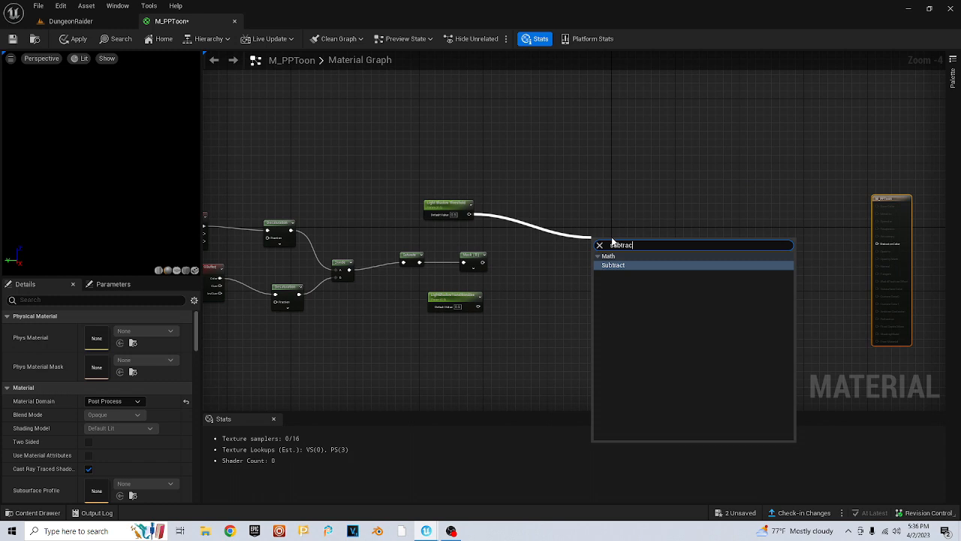
left_click(621, 265)
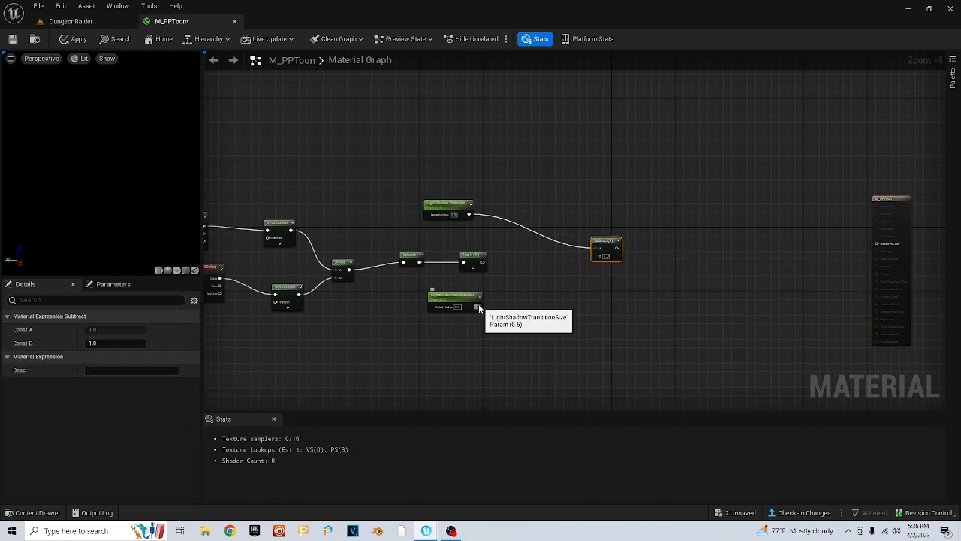
Add an Add node fed at input A by the LightShadowTransitionSize parameter
left_click_drag(479, 306, 561, 303)
type("add")
key("Return")
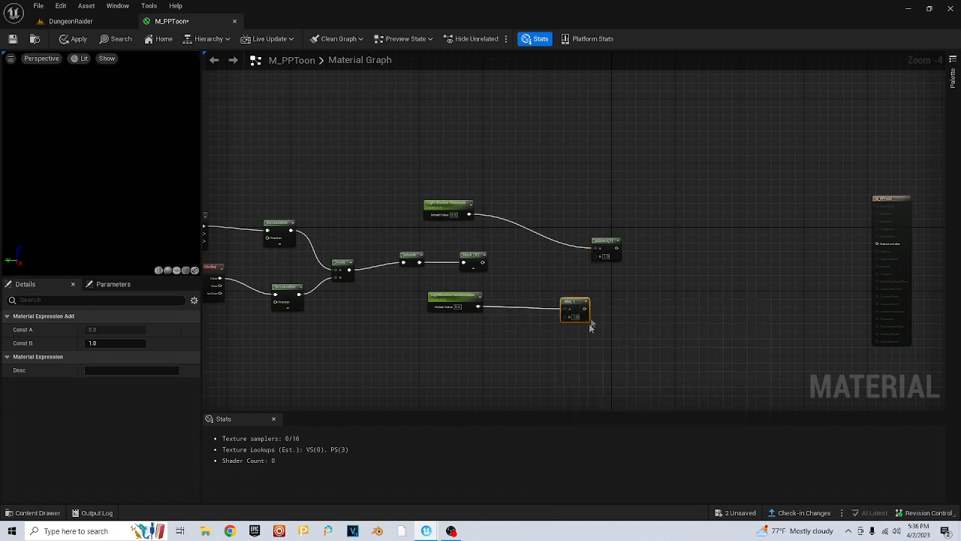
Align the Add node under Subtract, feed its input A from Light Shadow Threshold, and feed both nodes' B inputs from LightShadowTransitionSize
left_click_drag(576, 304, 611, 291)
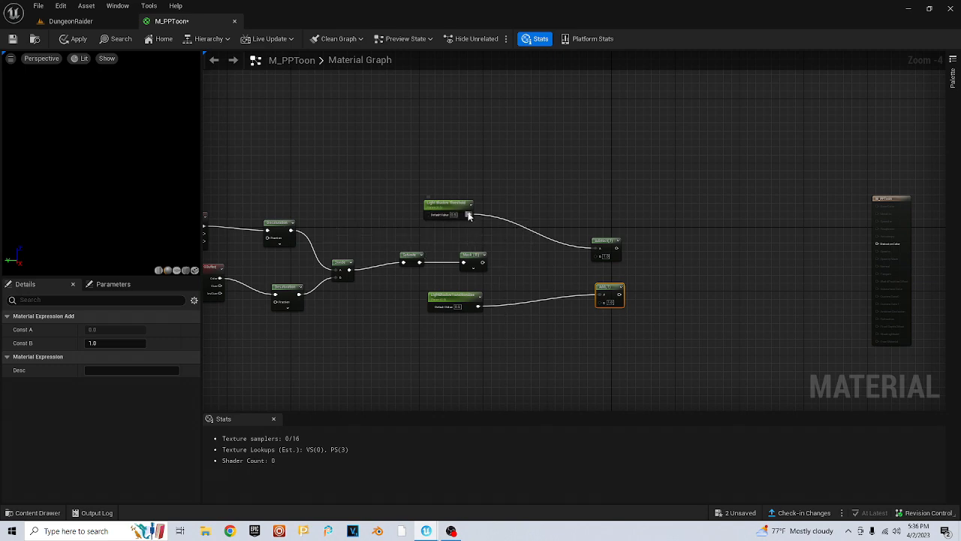
left_click_drag(470, 216, 601, 302)
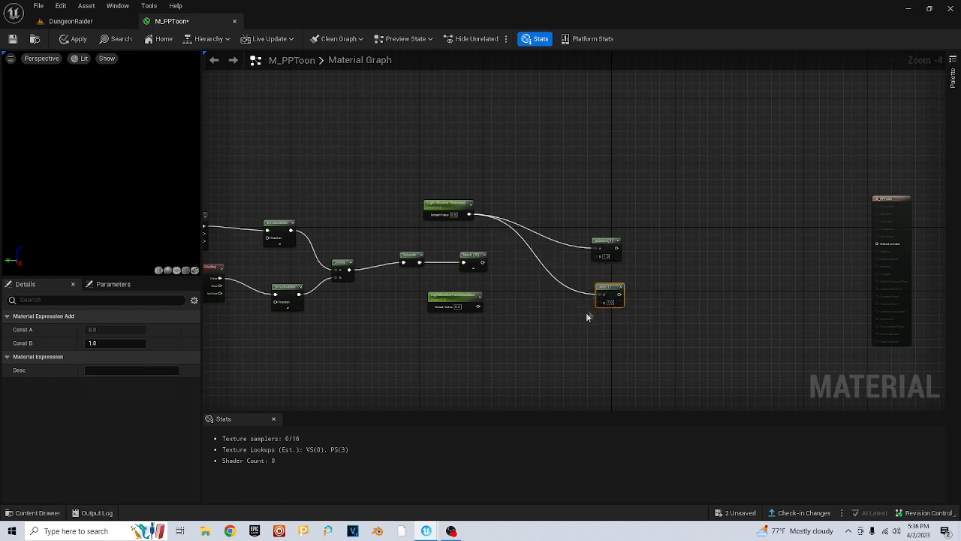
left_click_drag(478, 306, 599, 302)
Add a SmoothStep node with Subtract feeding Min, Add feeding Max, and the Mask (R) node feeding Value
left_click_drag(478, 307, 663, 260)
type("smooth")
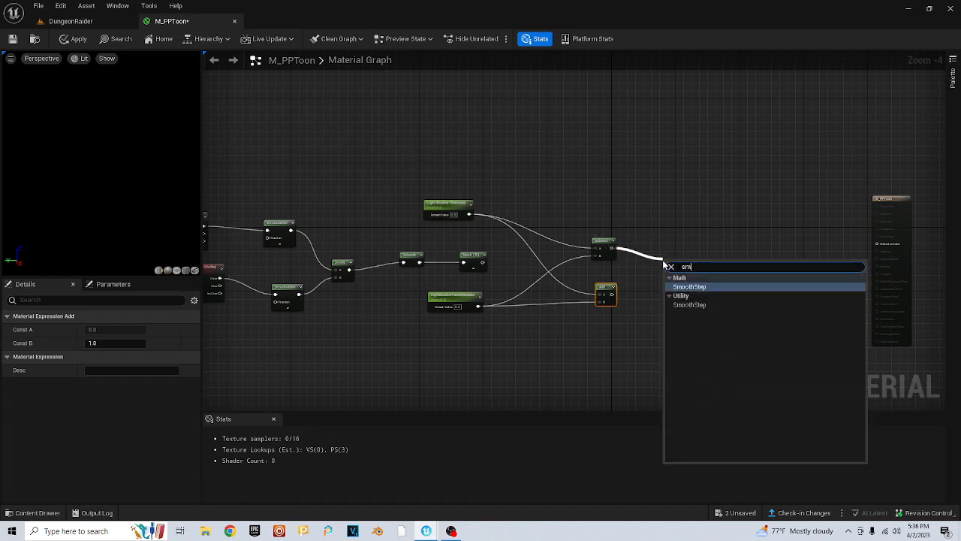
left_click(690, 287)
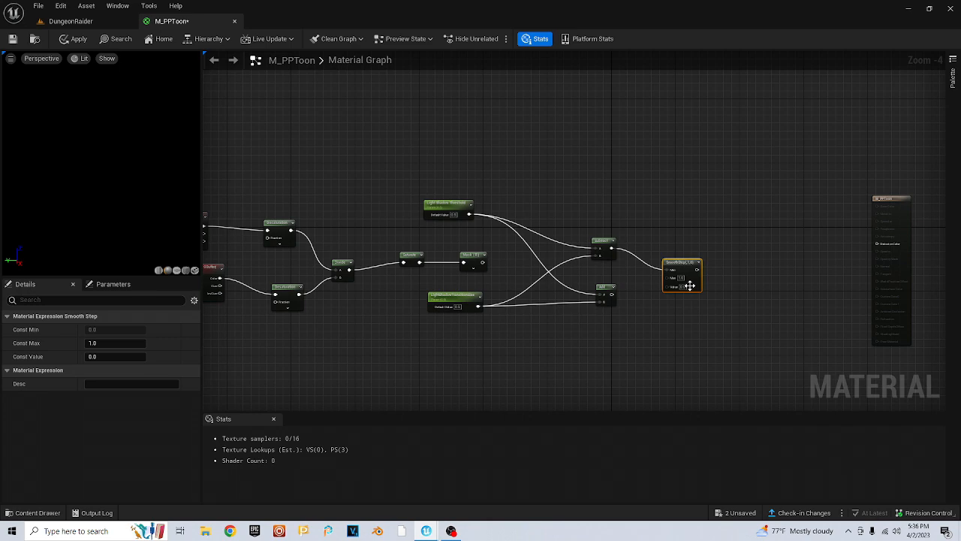
left_click_drag(697, 260, 705, 260)
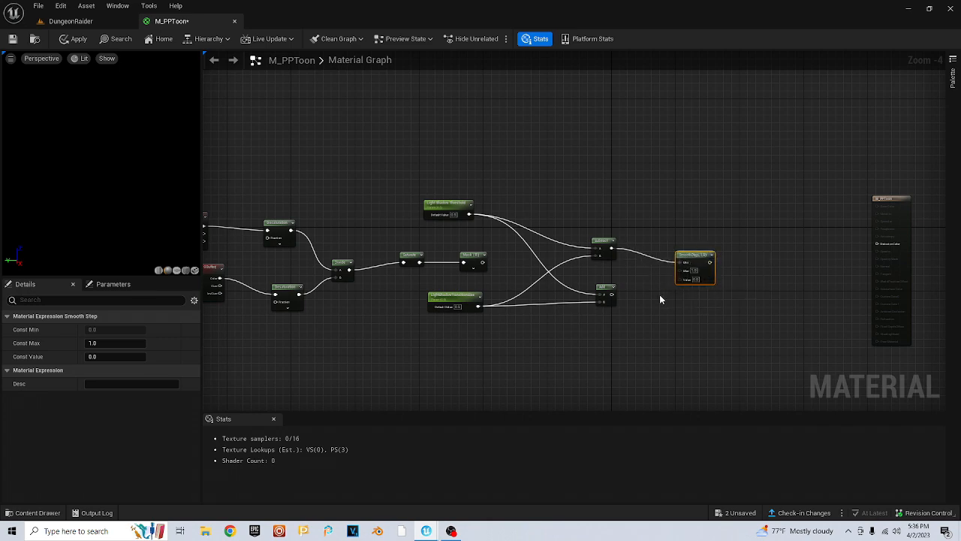
scroll(660, 299, "up", 2)
left_click_drag(588, 295, 689, 259)
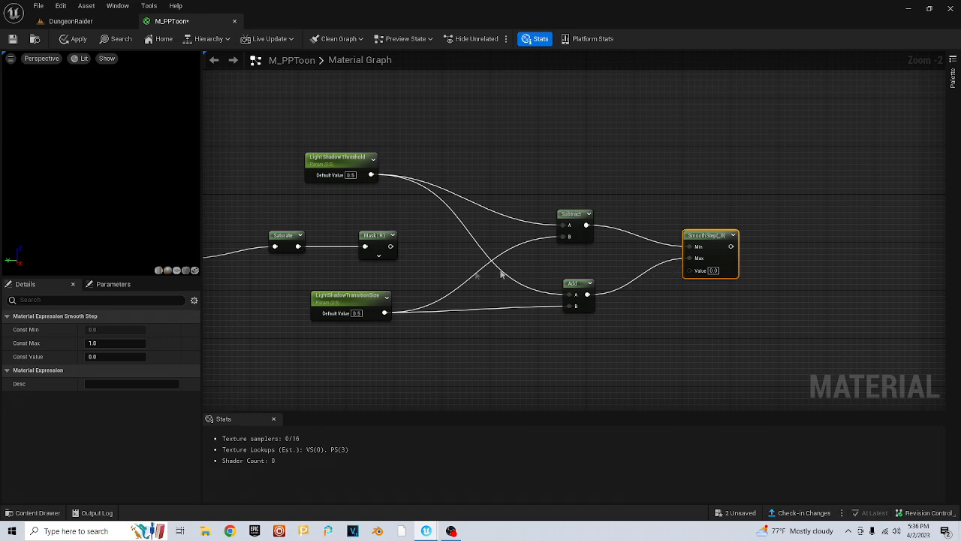
left_click_drag(390, 246, 690, 272)
Move the M_PPToon output node farther away from the SmoothStep node to free space in the graph
scroll(730, 291, "down", 3)
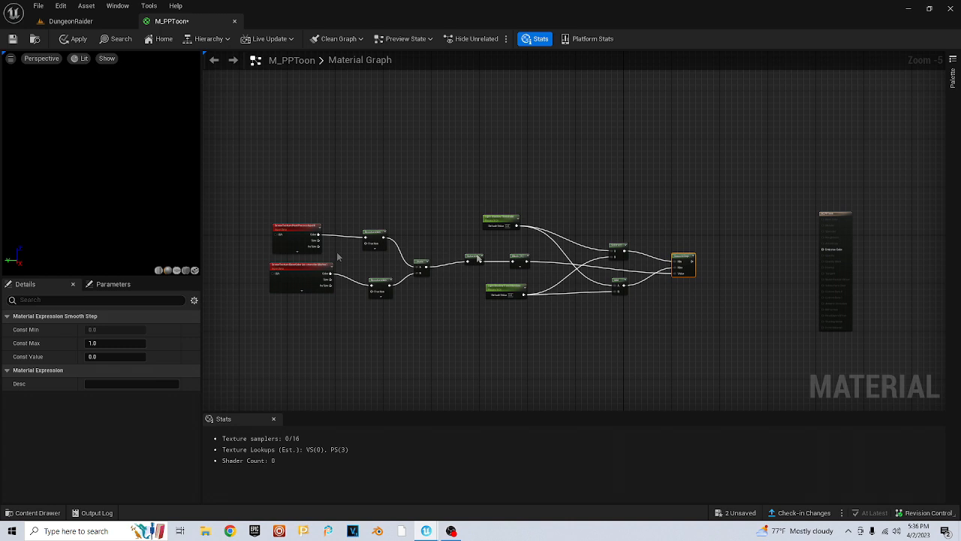
right_click_drag(777, 251, 584, 256)
left_click_drag(619, 218, 768, 225)
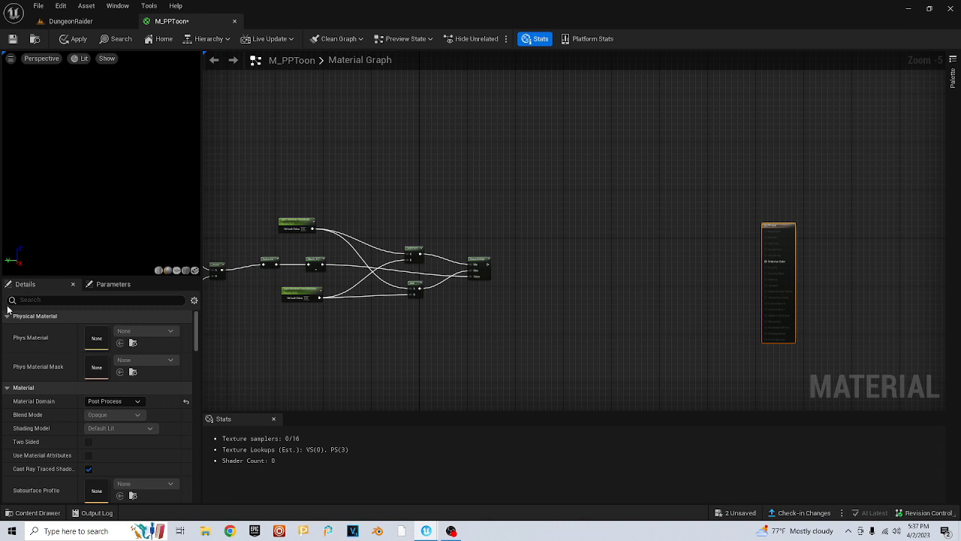
scroll(517, 272, "up", 2)
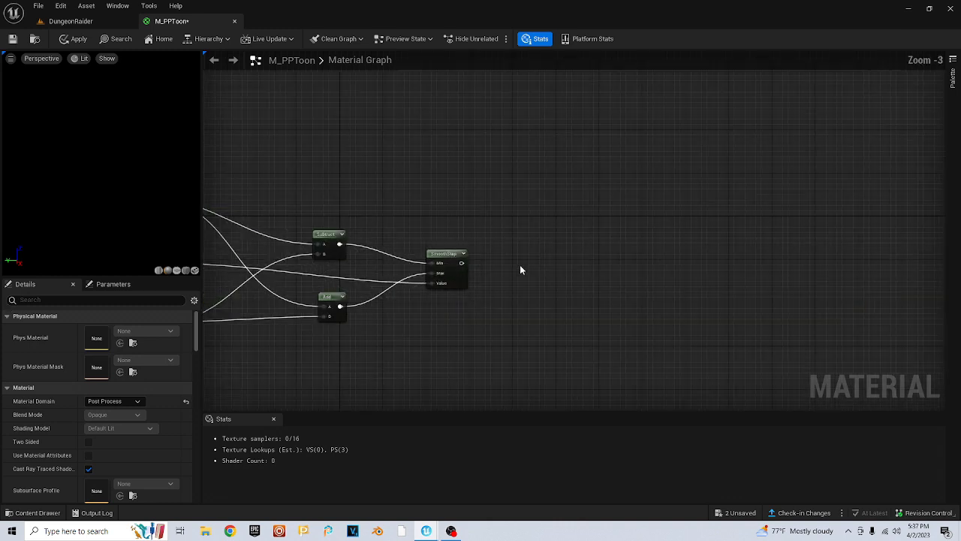
scroll(517, 275, "up", 2)
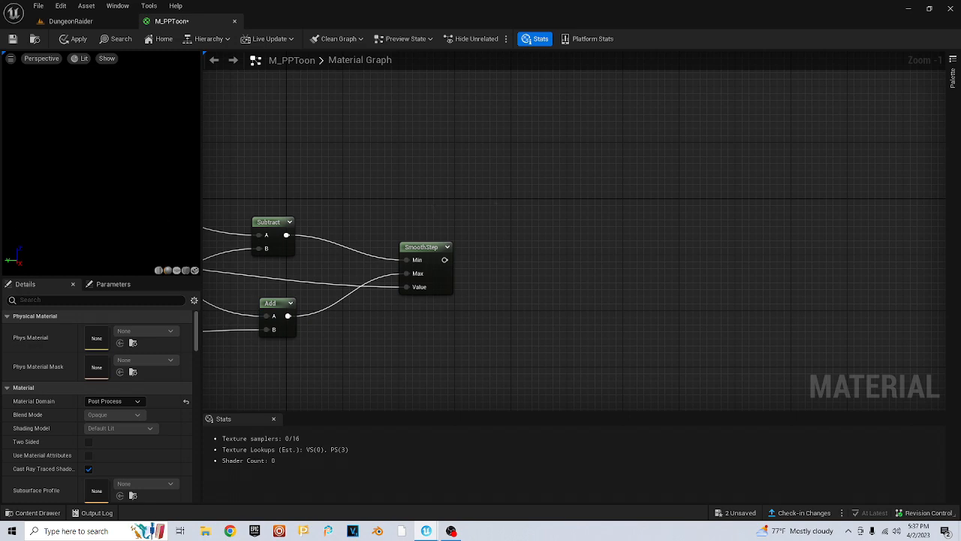
right_click(558, 162)
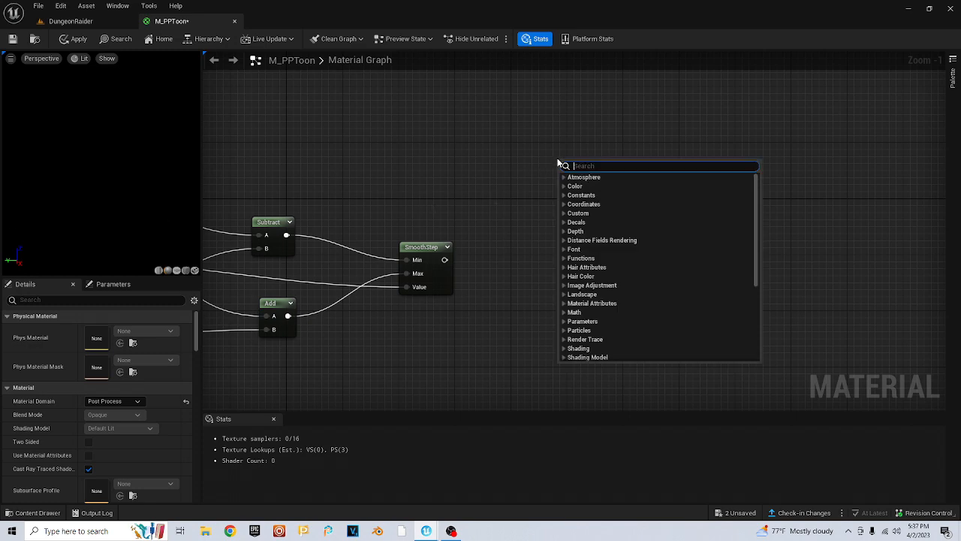
type("shadow")
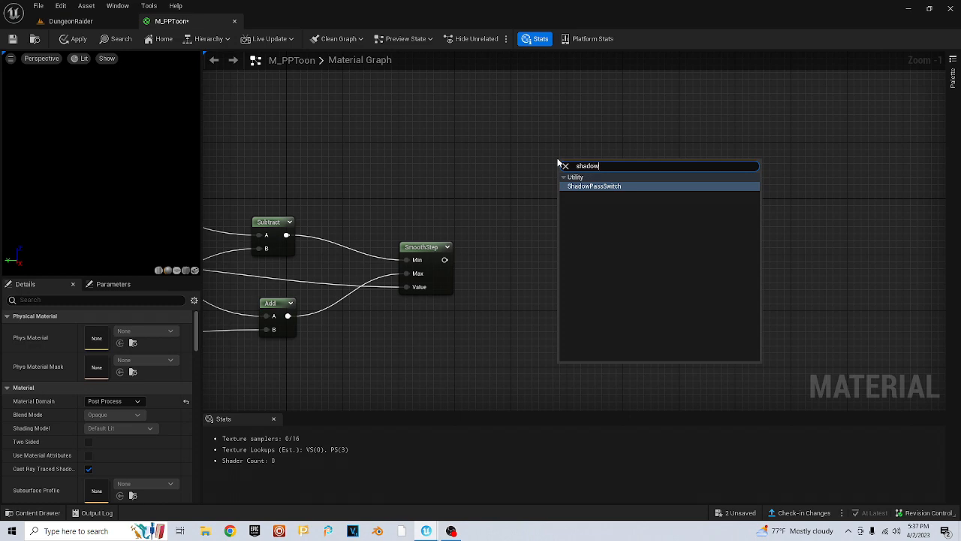
left_click(485, 170)
Add a Constant3Vector node above and beyond the SmoothStep node, and set its colour to white
left_click(567, 206)
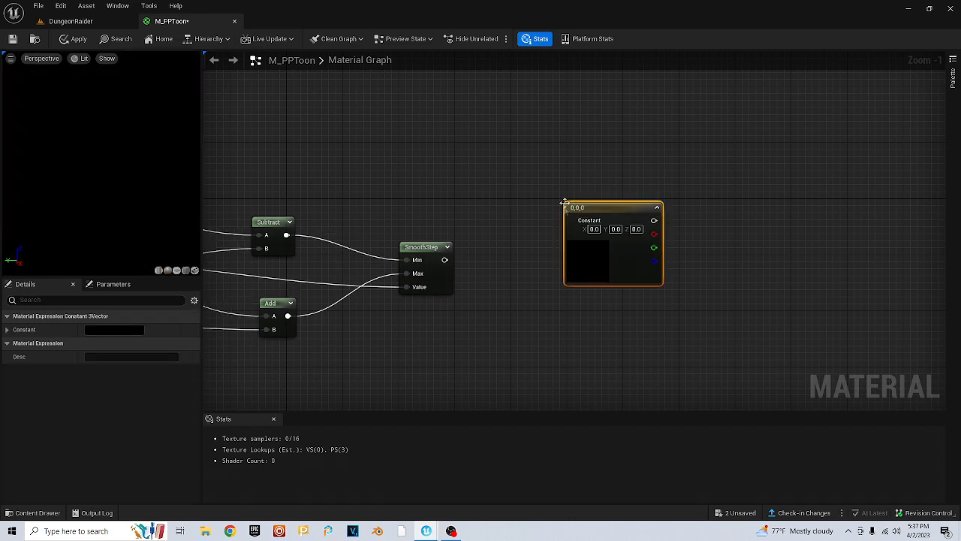
left_click_drag(585, 207, 532, 148)
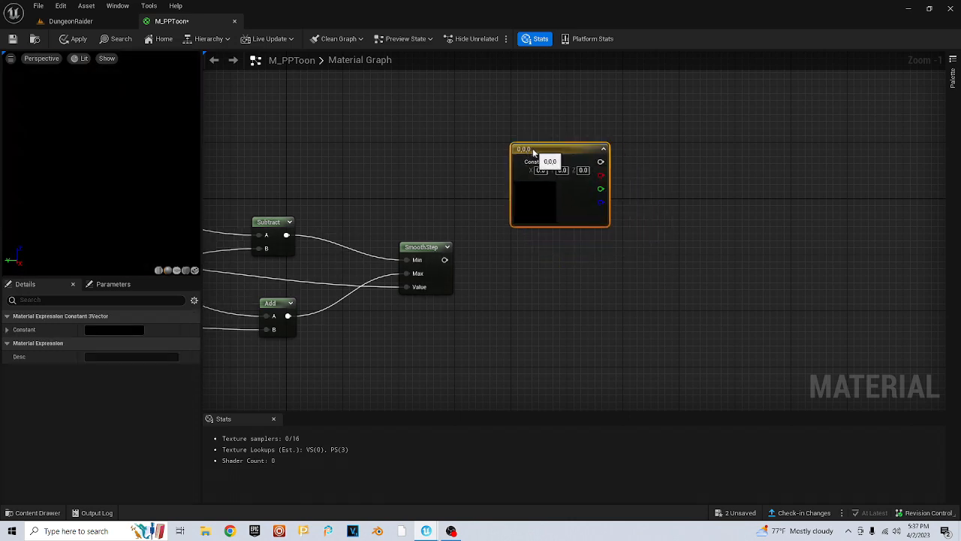
double_click(540, 200)
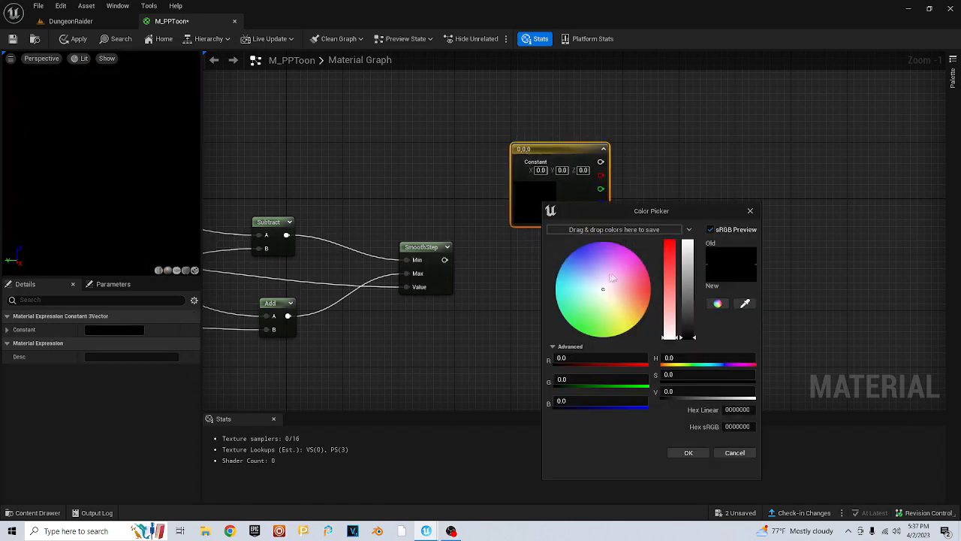
left_click(687, 243)
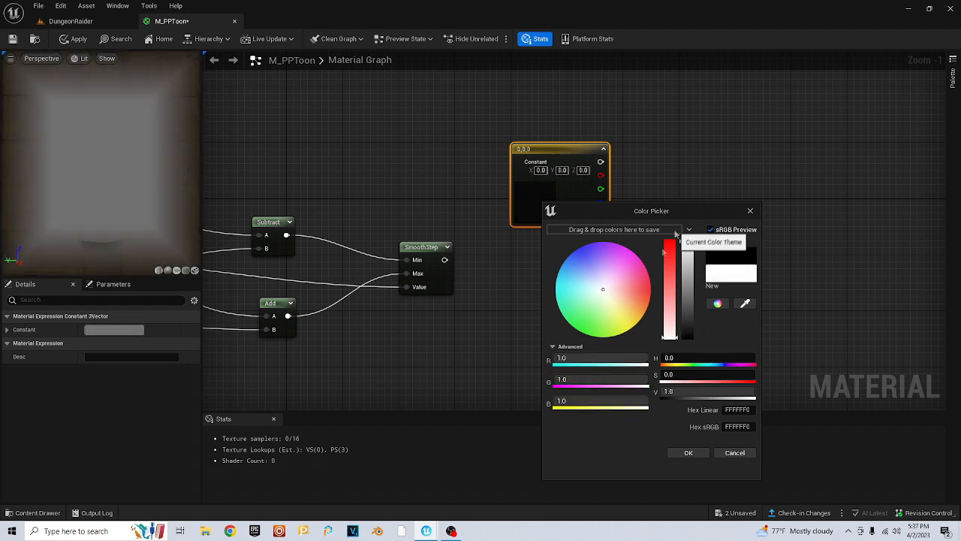
left_click(693, 452)
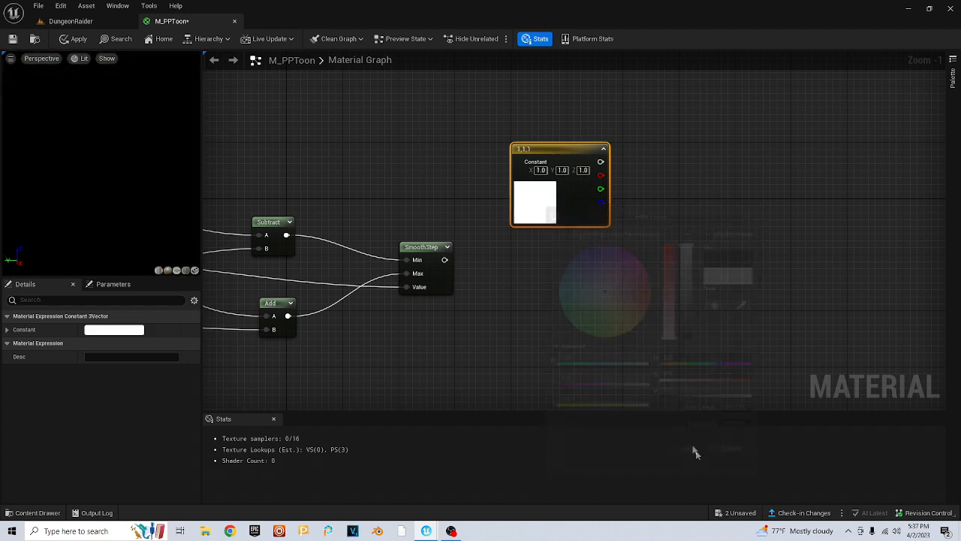
Darken the Constant3Vector's colour to a grey with all three channels at 0.484375
double_click(527, 193)
left_click_drag(674, 252, 677, 285)
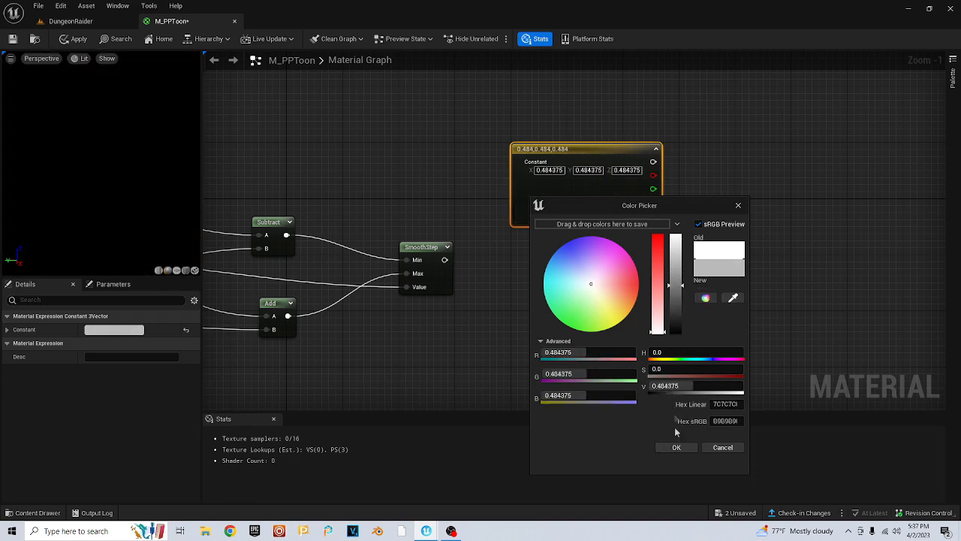
left_click(676, 446)
Add a second Constant3Vector node below the grey one and set its colour to white (1, 1, 1)
left_click(549, 317)
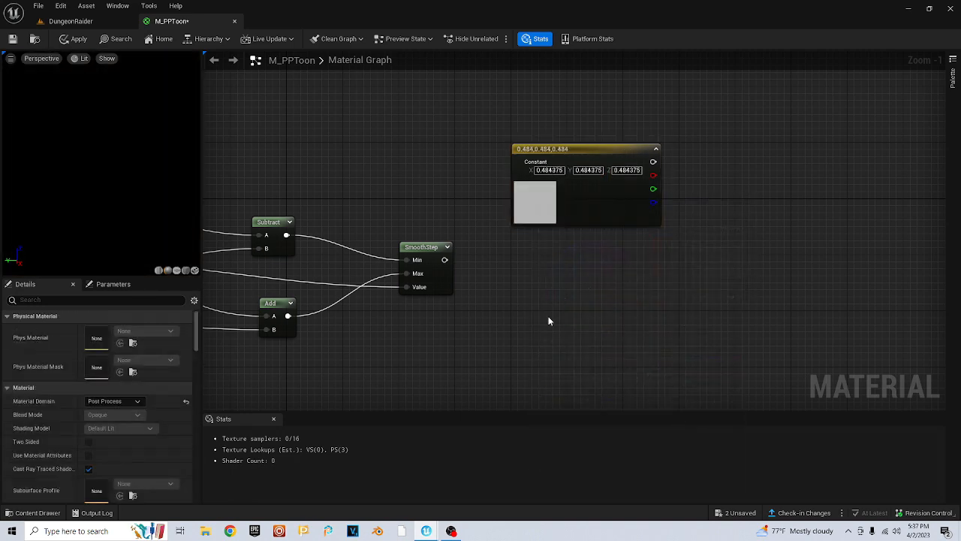
left_click(548, 315)
double_click(565, 382)
left_click_drag(712, 386, 712, 293)
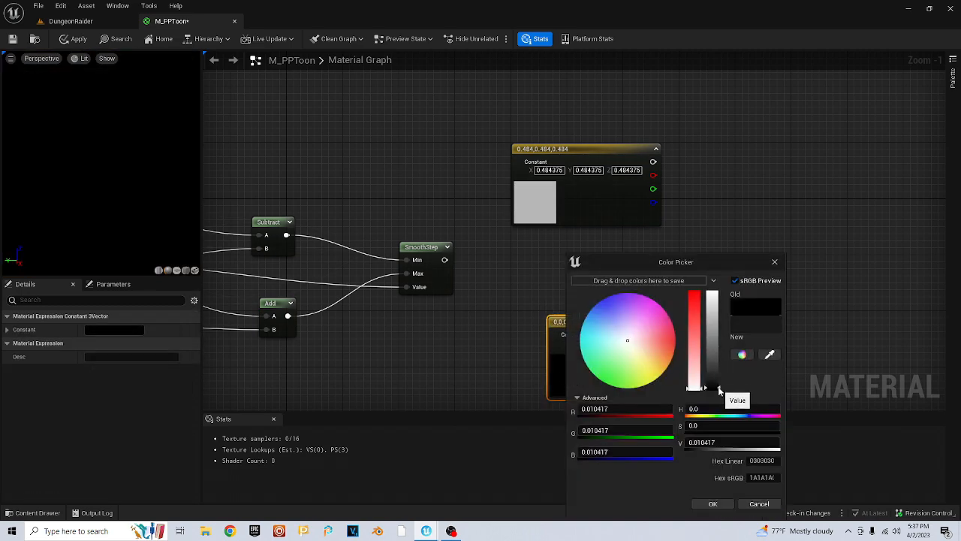
left_click(713, 503)
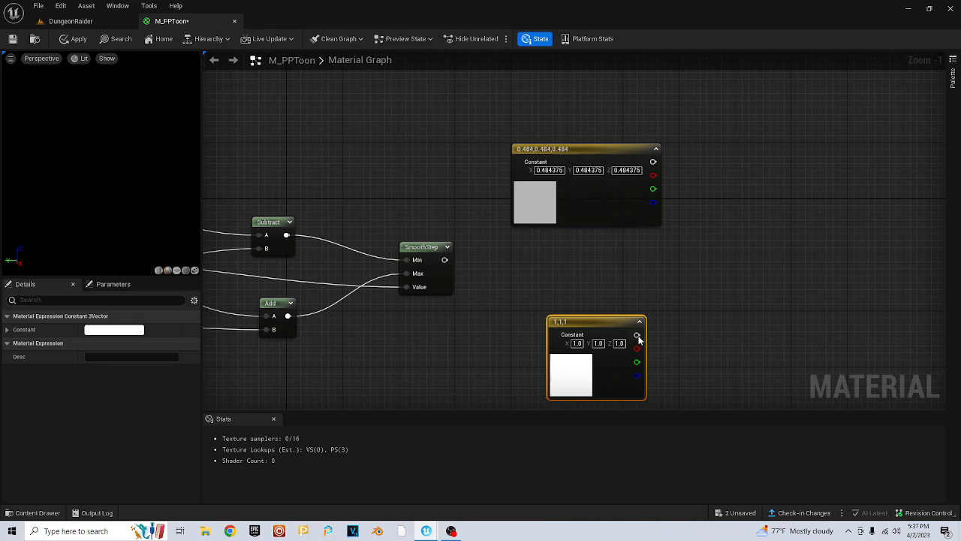
Add a LinearInterpolate node with the grey constant feeding A, the white constant feeding B, and SmoothStep feeding Alpha
right_click(703, 279)
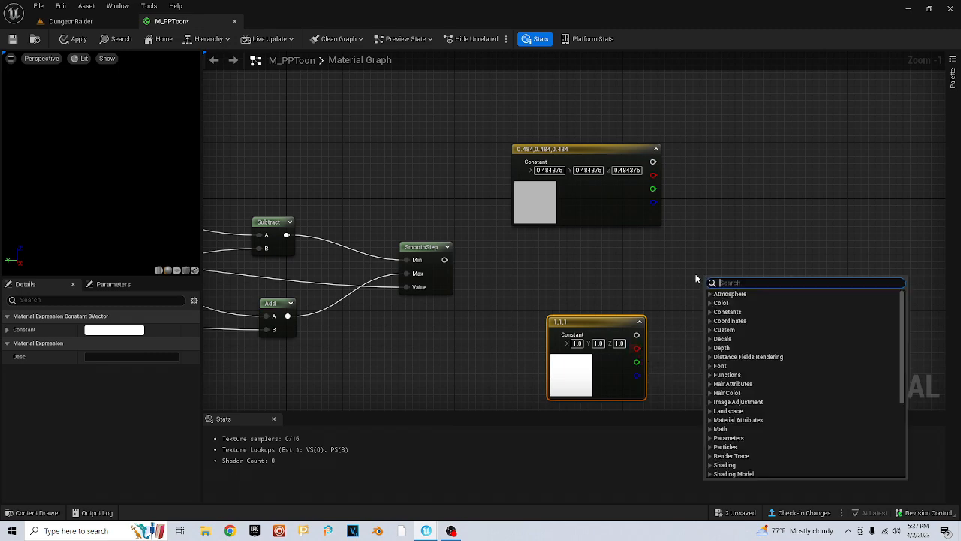
type("lerp")
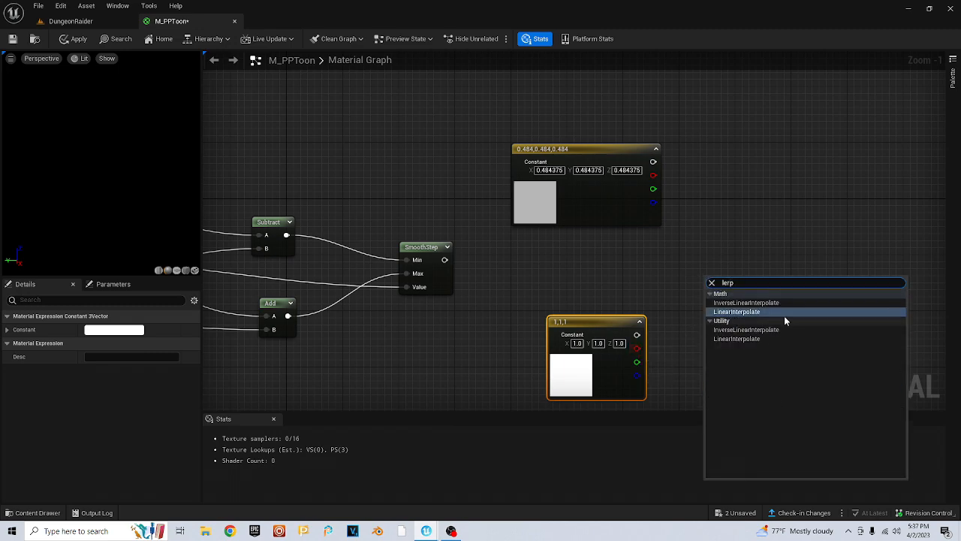
left_click(756, 314)
left_click_drag(729, 279, 753, 253)
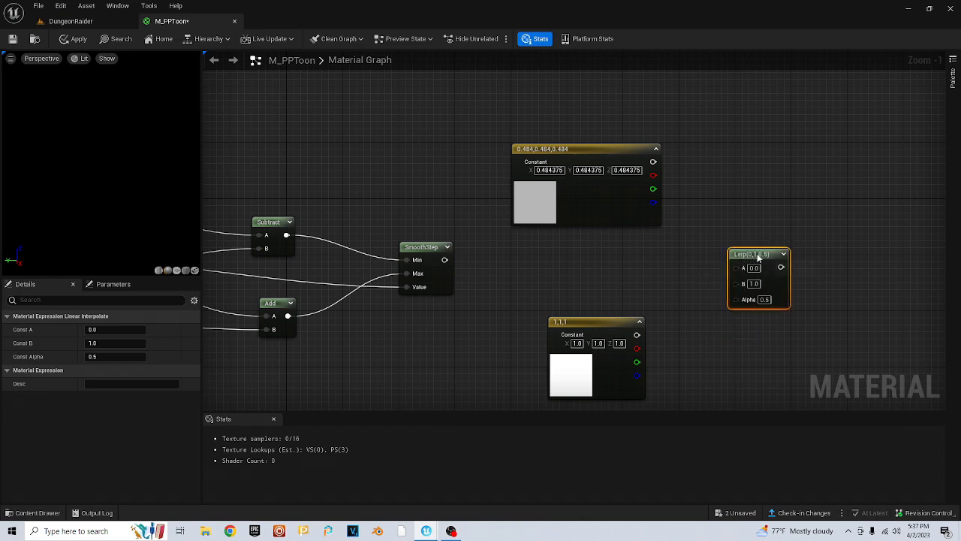
left_click_drag(654, 161, 737, 267)
left_click_drag(637, 334, 736, 280)
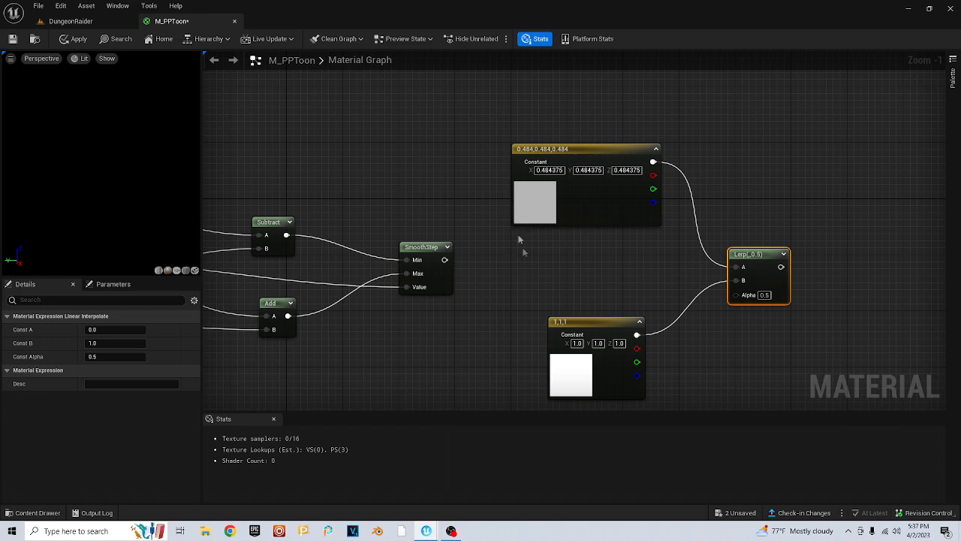
left_click_drag(445, 259, 738, 294)
Duplicate the PostProcessInput0 and BaseColor SceneTexture nodes and place the copies below the white constant
right_click_drag(564, 281, 391, 257)
scroll(679, 298, "down", 1)
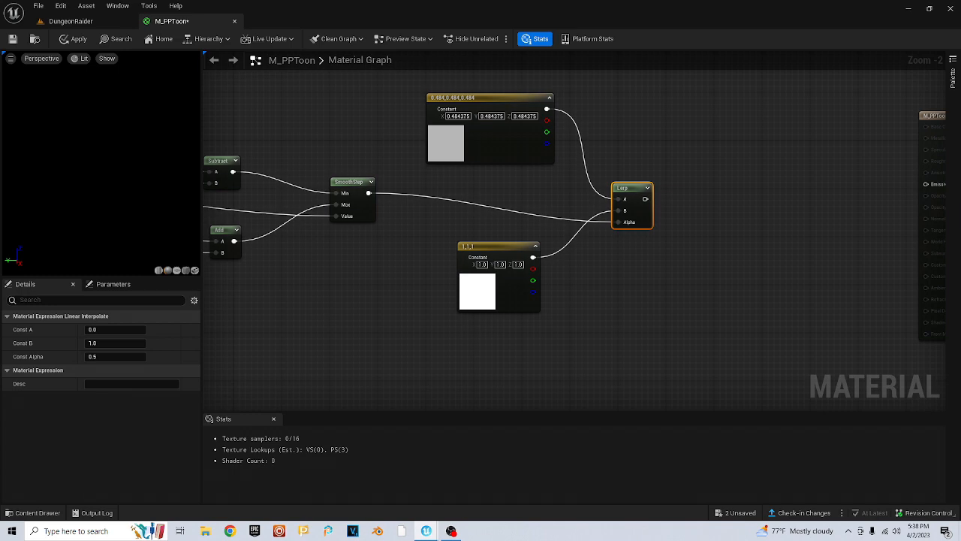
scroll(409, 280, "down", 4)
right_click_drag(379, 298, 557, 282)
right_click(556, 282)
left_click(484, 282)
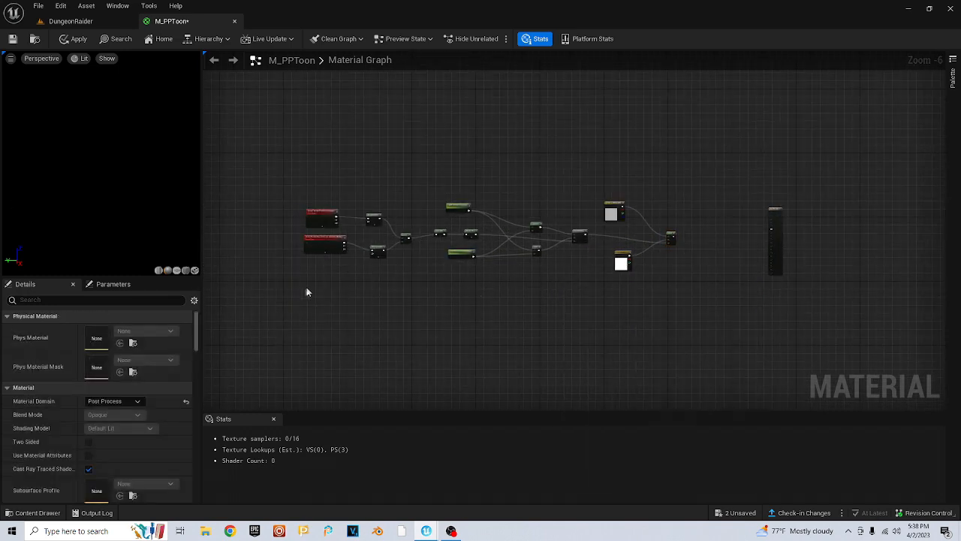
scroll(319, 283, "up", 2)
scroll(319, 284, "down", 1)
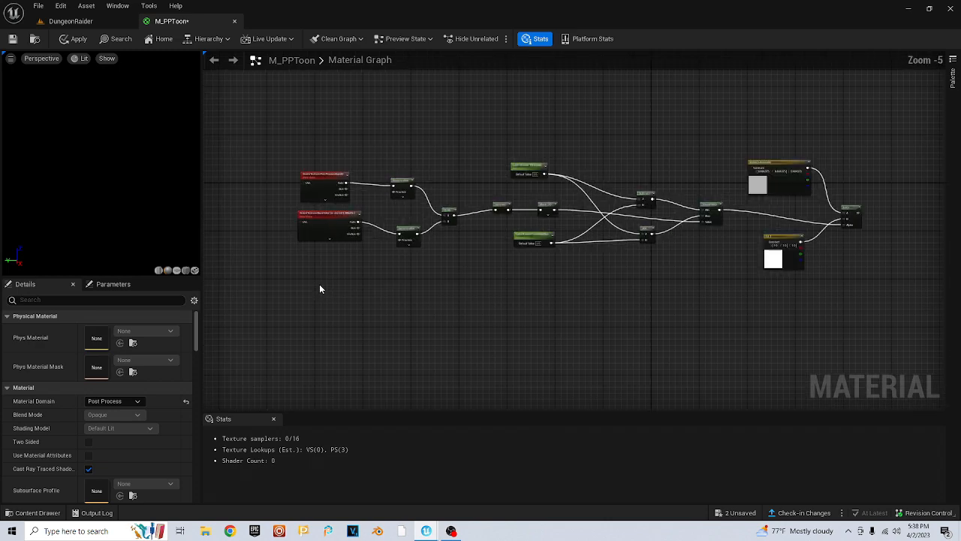
right_click_drag(276, 146, 305, 160)
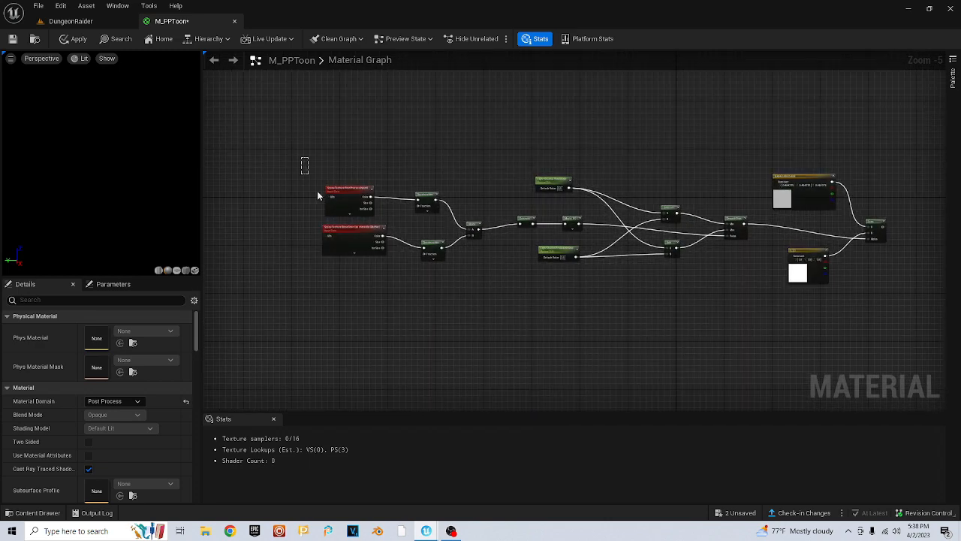
left_click_drag(305, 161, 355, 259)
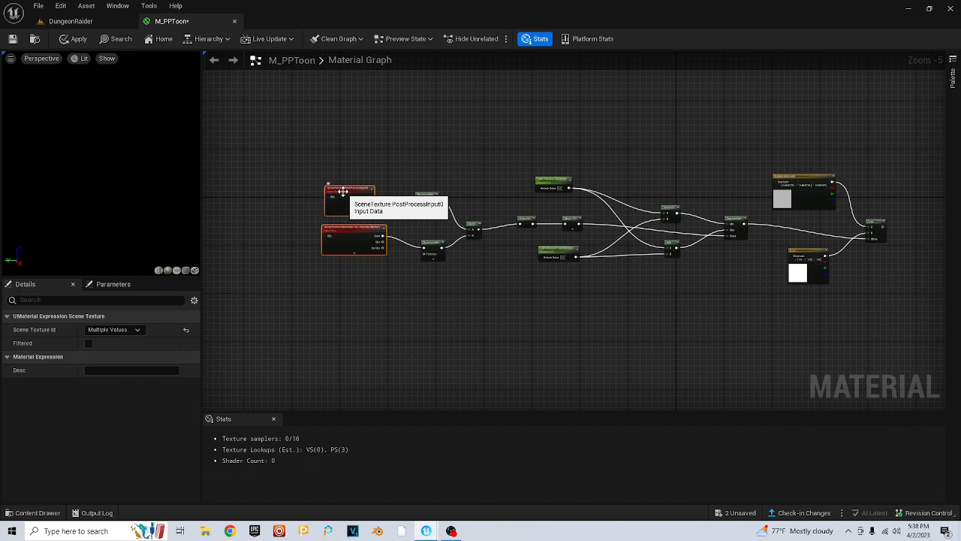
mouse_move(350, 200)
left_mouse_down()
mouse_move(368, 251)
mouse_move(346, 209)
left_mouse_up()
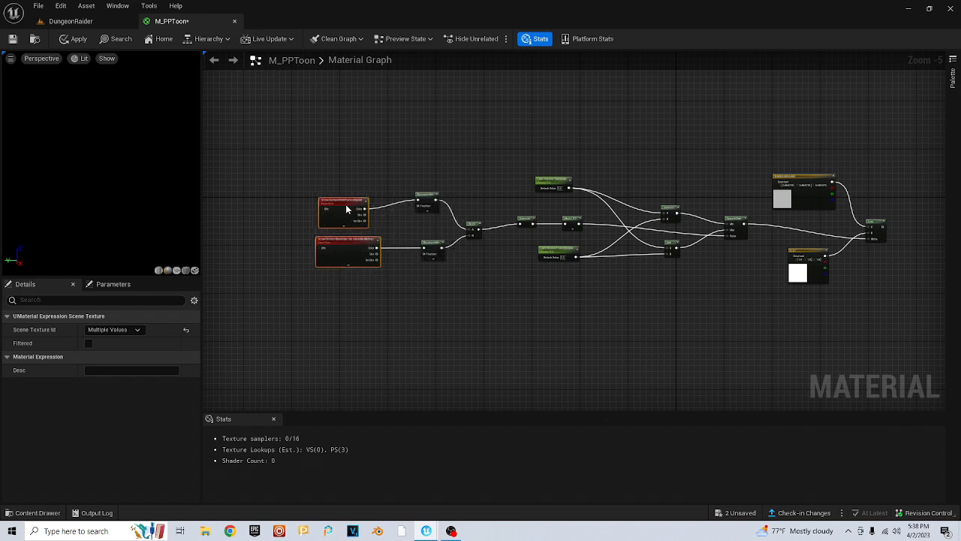
key("ctrl+w")
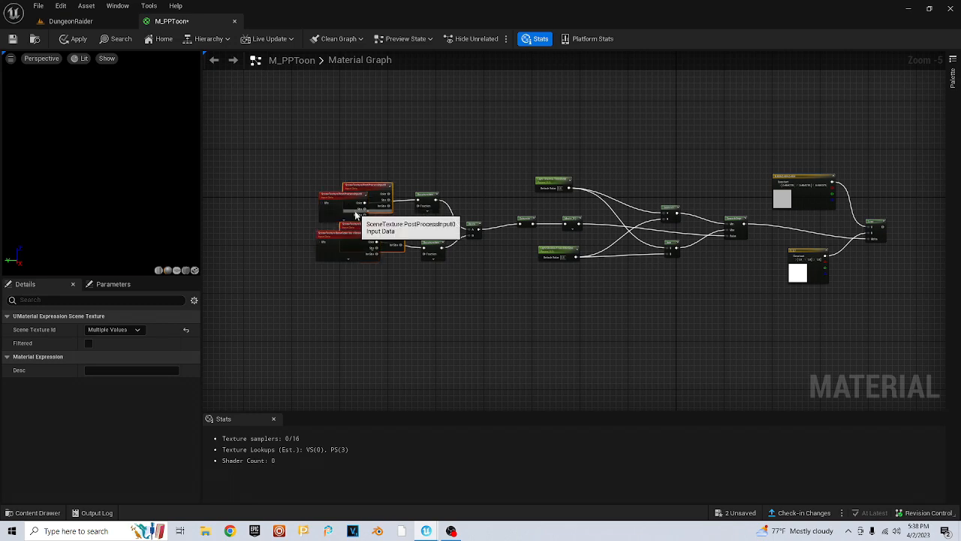
left_click_drag(373, 187, 723, 303)
left_click_drag(725, 303, 788, 312)
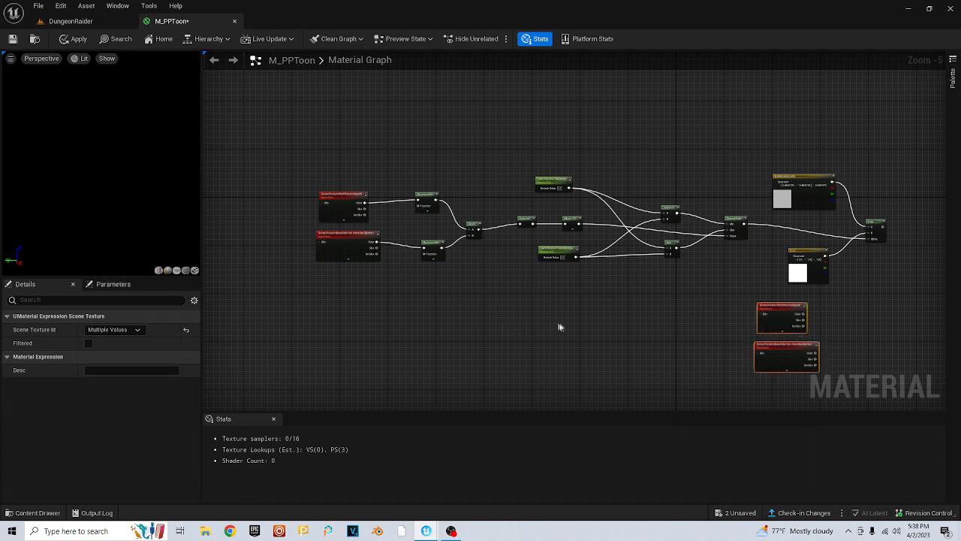
Rearrange the duplicated SceneTexture nodes, with BaseColor just below the white constant and PostProcessInput0 lower and to its left
right_click_drag(623, 328, 367, 286)
scroll(539, 291, "up", 3)
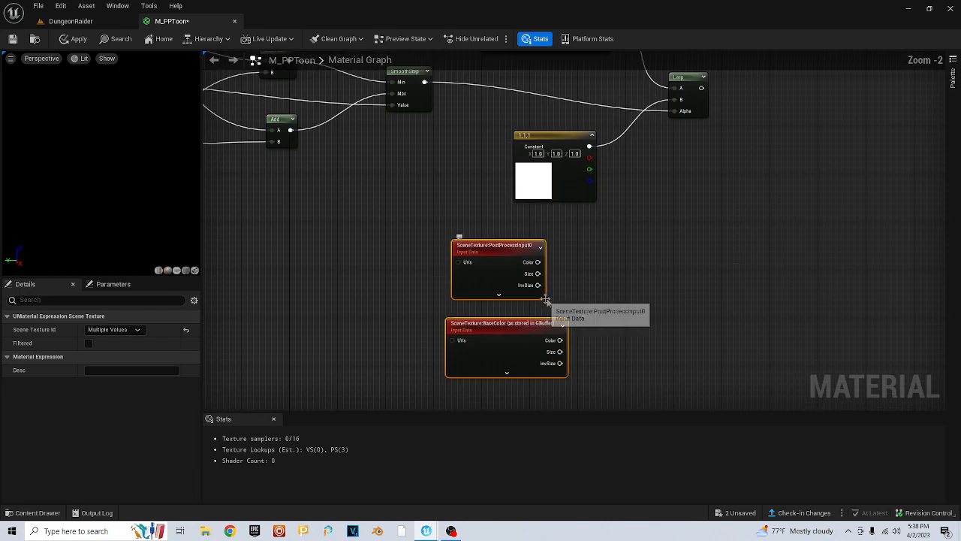
left_click(491, 249)
left_click_drag(492, 249, 336, 375)
left_click_drag(511, 323, 516, 257)
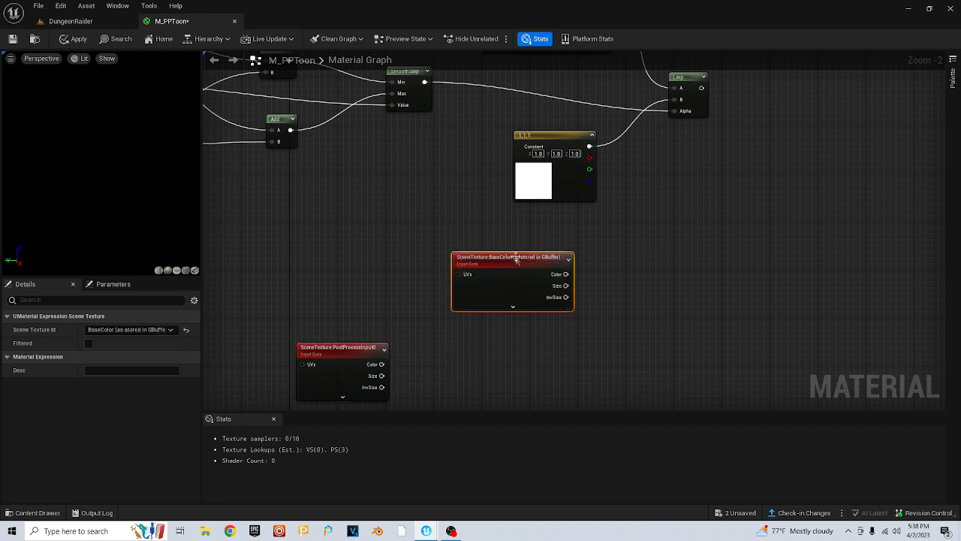
Move the duplicated PostProcessInput0 SceneTexture node directly below the duplicated BaseColor node
left_click_drag(329, 360, 507, 338)
left_click_drag(566, 274, 654, 314)
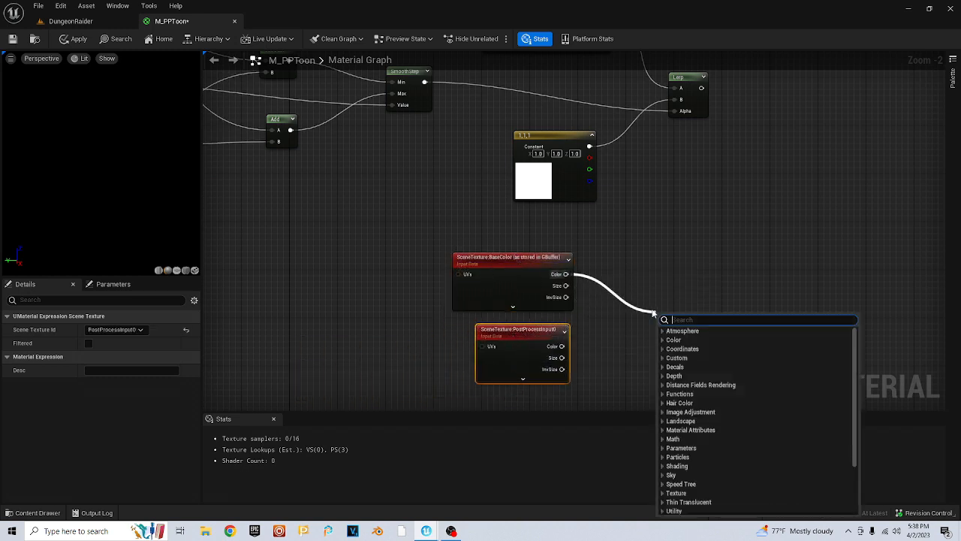
type("mul")
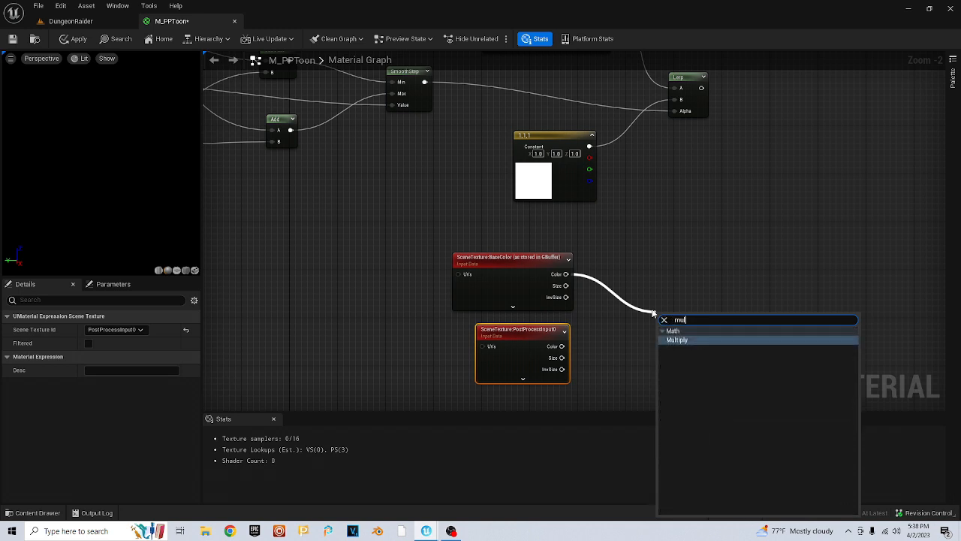
type("tiply")
left_click(671, 338)
left_click_drag(562, 346, 656, 296)
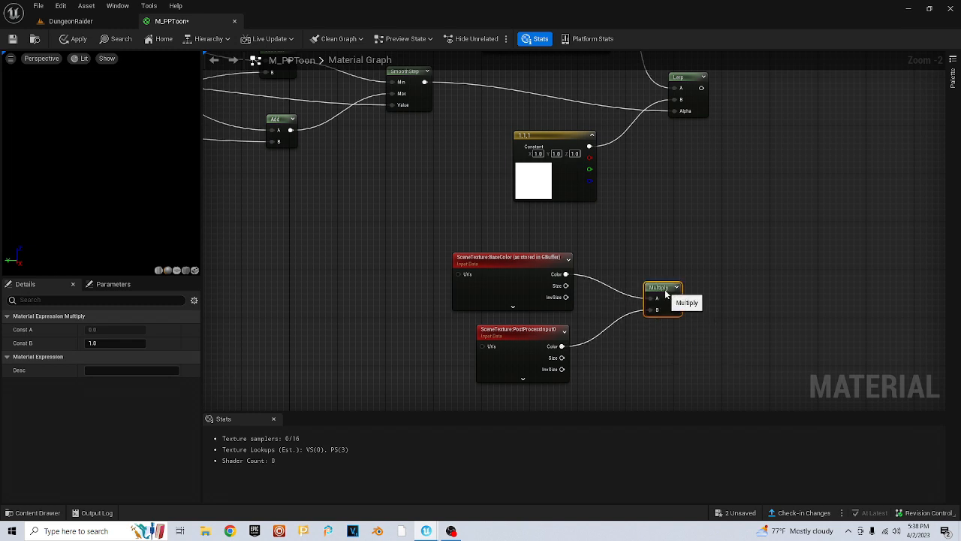
mouse_move(734, 226)
right_mouse_down()
mouse_move(752, 233)
mouse_move(741, 236)
mouse_move(744, 210)
mouse_move(745, 219)
right_mouse_up()
key("Delete")
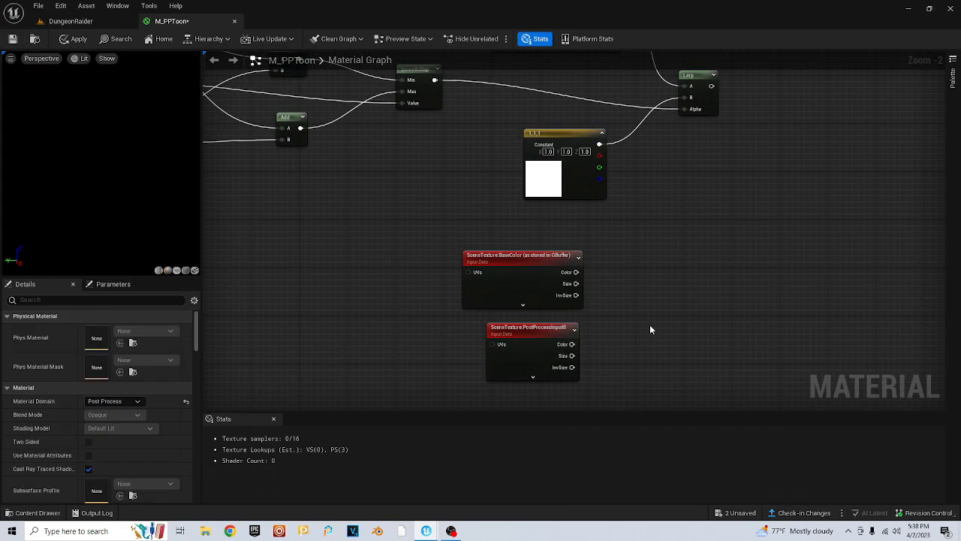
Add a Multiply node with the Color output of the duplicated PostProcessInput0 node feeding A
left_click_drag(572, 344, 687, 359)
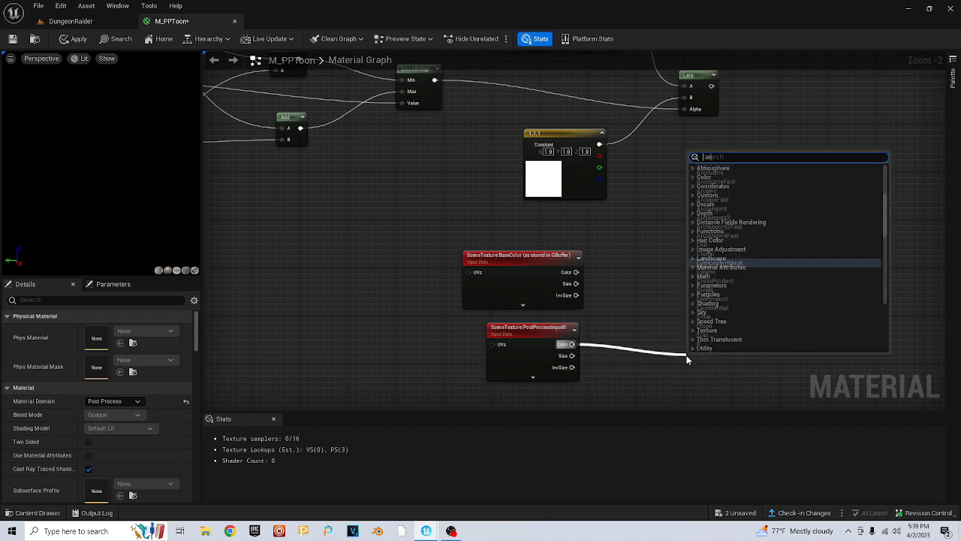
type("multiply")
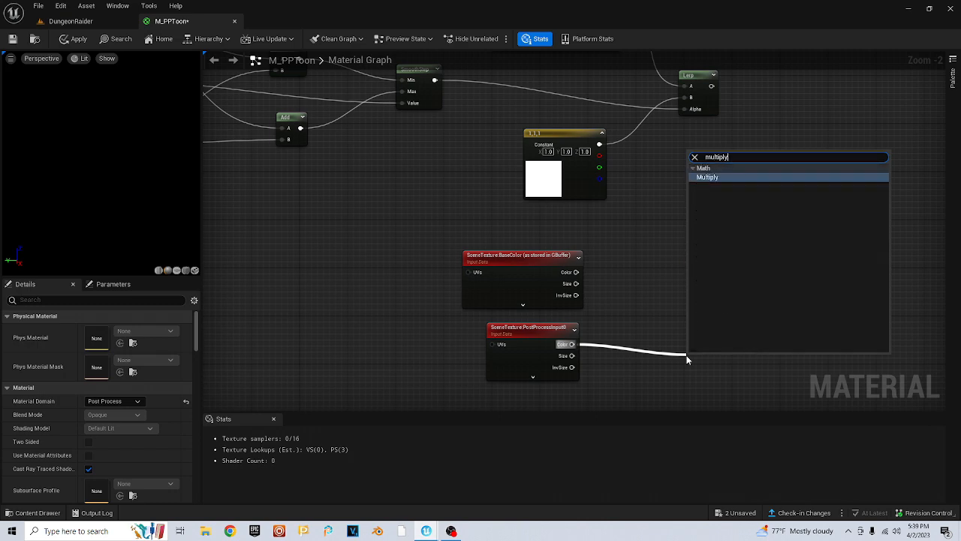
left_click(712, 181)
Add a scalar parameter named Base Render Blend below PostProcessInput0 and connect it to B of the new Multiply node
right_click_drag(728, 316, 740, 193)
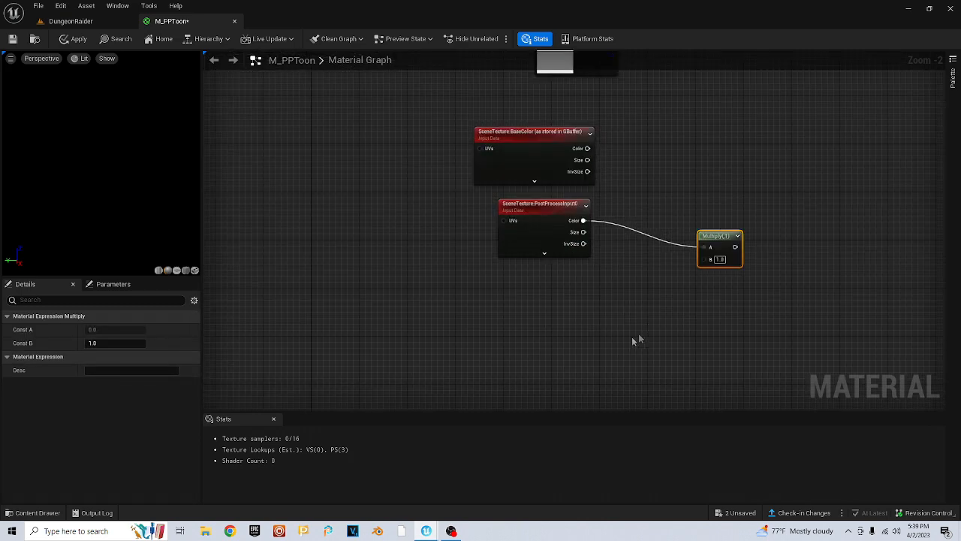
right_click(567, 348)
left_click(560, 347)
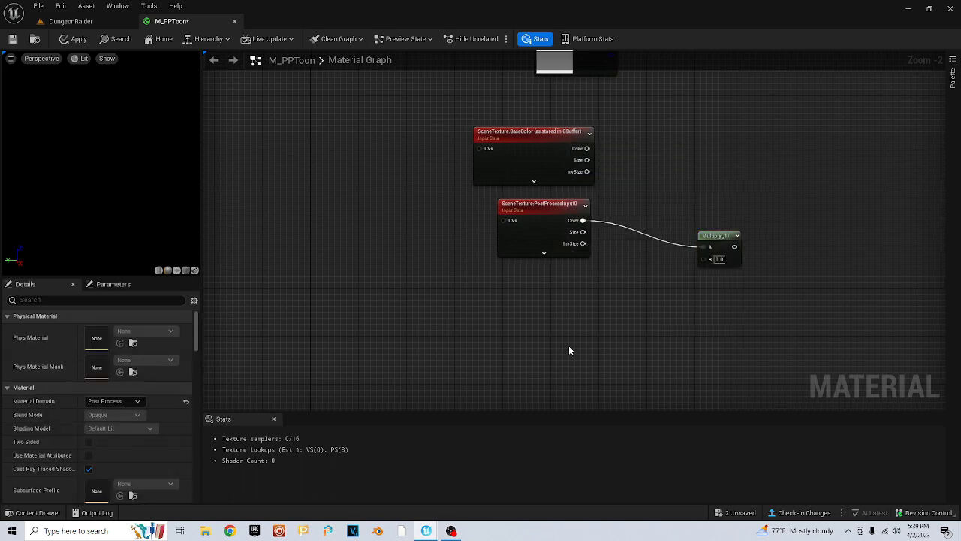
key("1")
left_click(569, 345)
left_click_drag(575, 344, 569, 329)
right_click(585, 332)
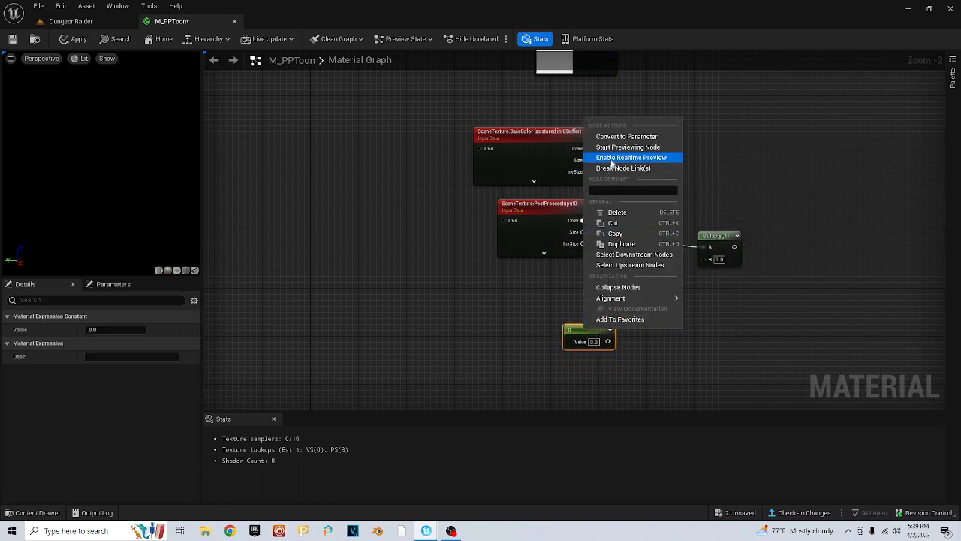
left_click(627, 136)
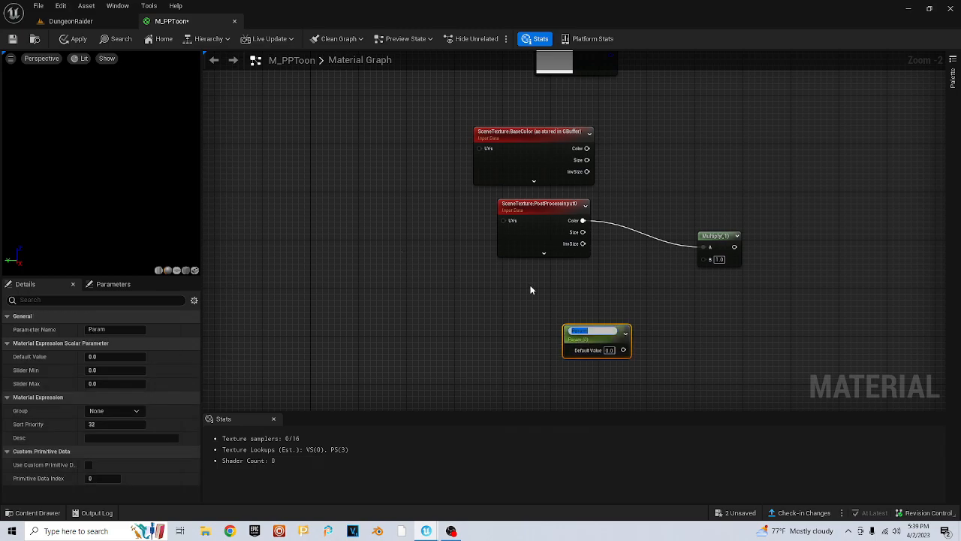
type("E")
type("ase Render Blend")
left_click(662, 314)
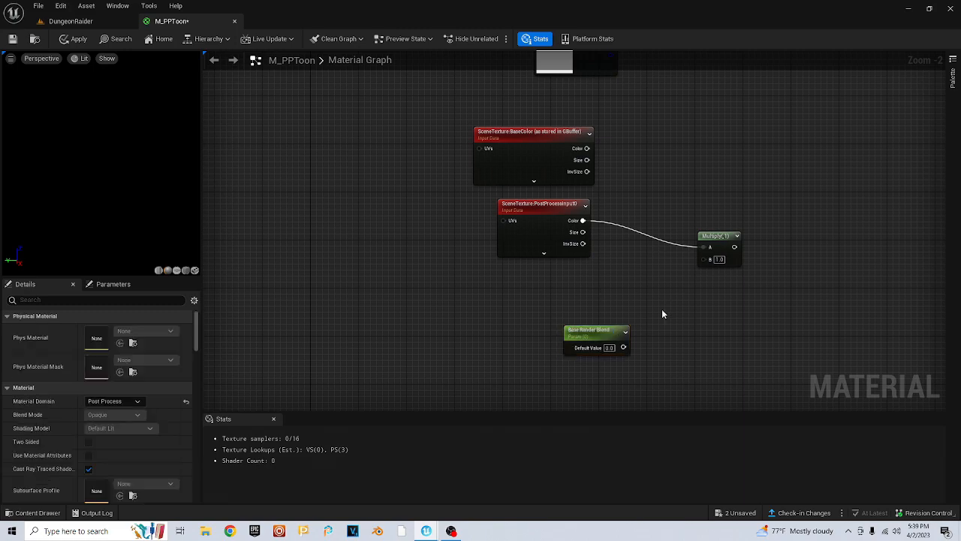
left_click_drag(623, 347, 707, 260)
Add an Add node with the duplicated BaseColor's Color output feeding A and the Multiply result feeding B
right_click_drag(747, 281, 617, 342)
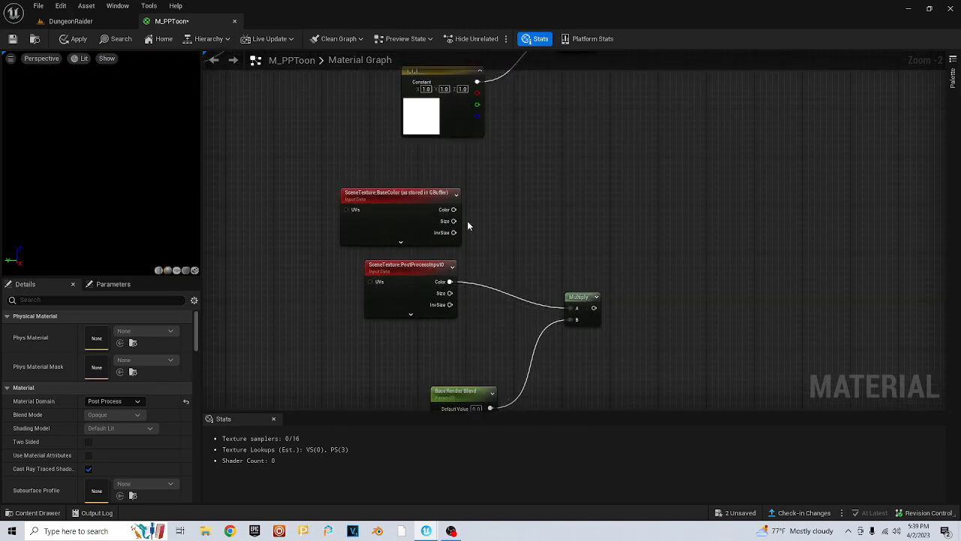
left_click_drag(453, 210, 644, 250)
type("add")
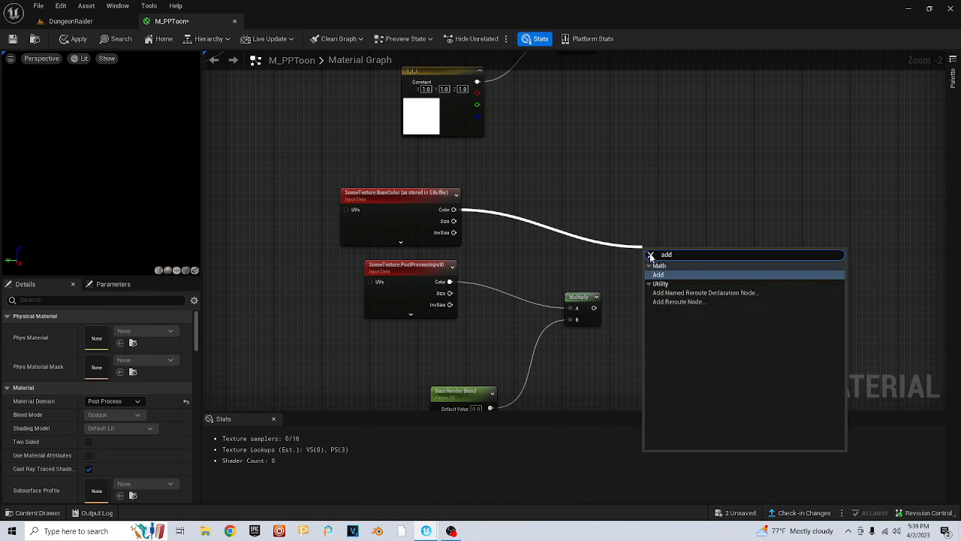
left_click(664, 275)
left_click_drag(594, 308, 652, 278)
Run the new Add node's output into a ComponentMask node and enable its B channel alongside R and G
right_click_drag(743, 280, 680, 334)
left_click_drag(602, 318, 608, 214)
type("mask")
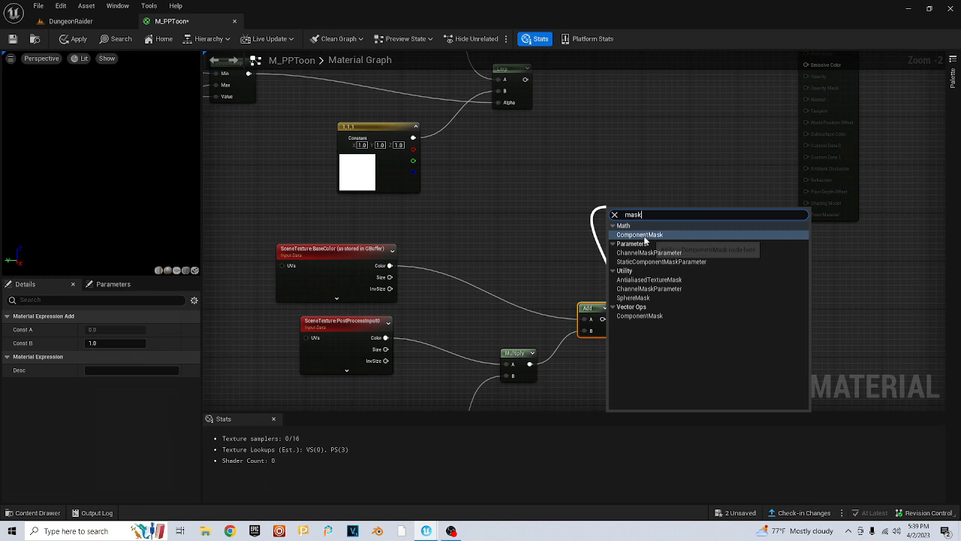
left_click(644, 237)
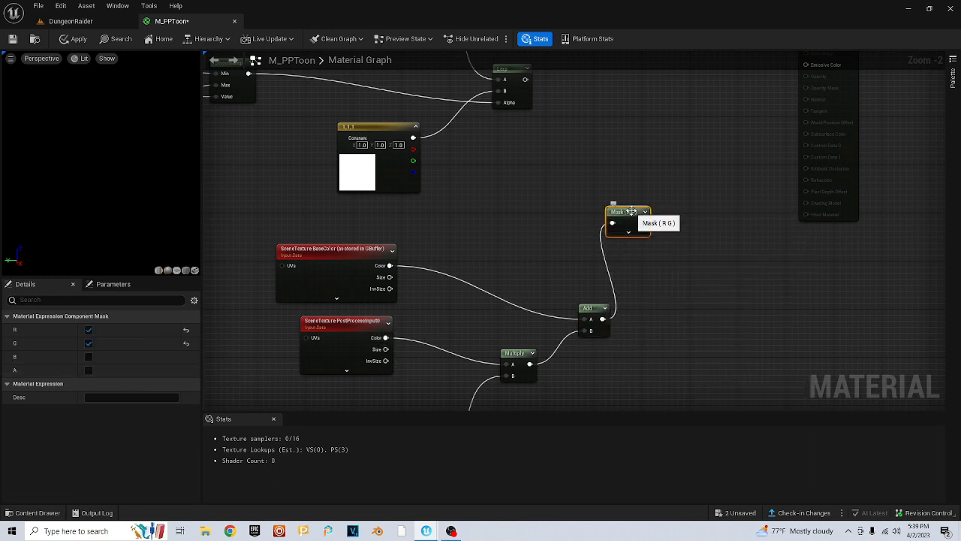
right_click_drag(629, 159, 622, 152)
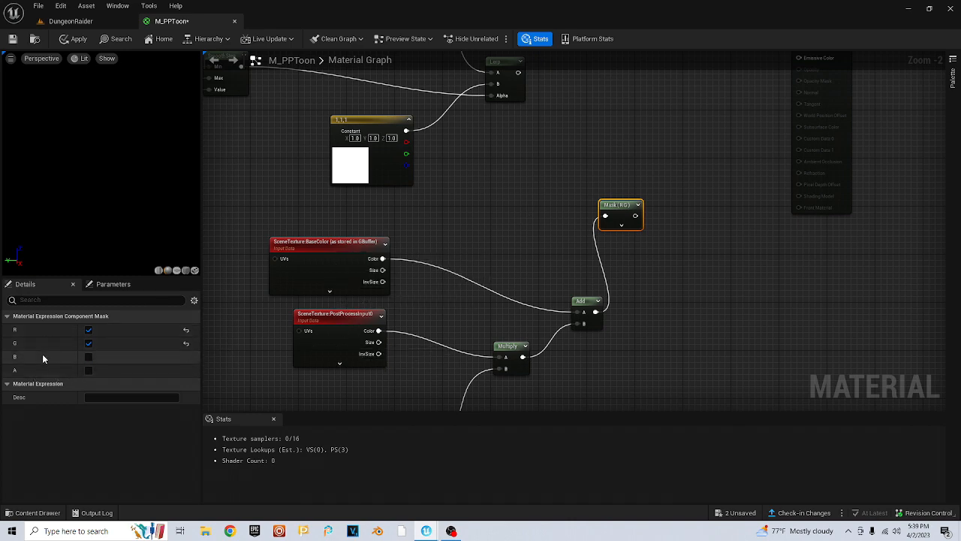
left_click(89, 357)
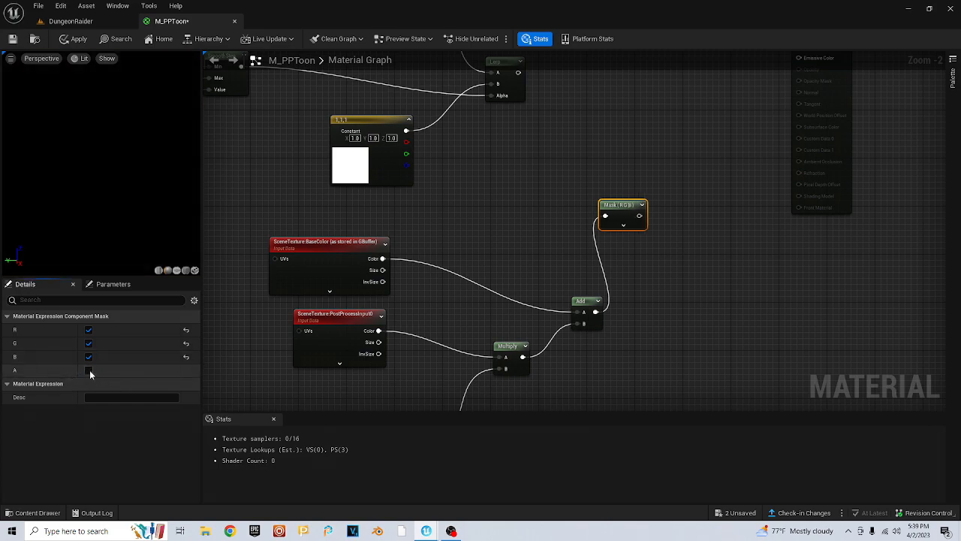
Add a Multiply node with the Lerp output feeding A and the RGB mask output feeding B
right_click_drag(669, 244, 529, 348)
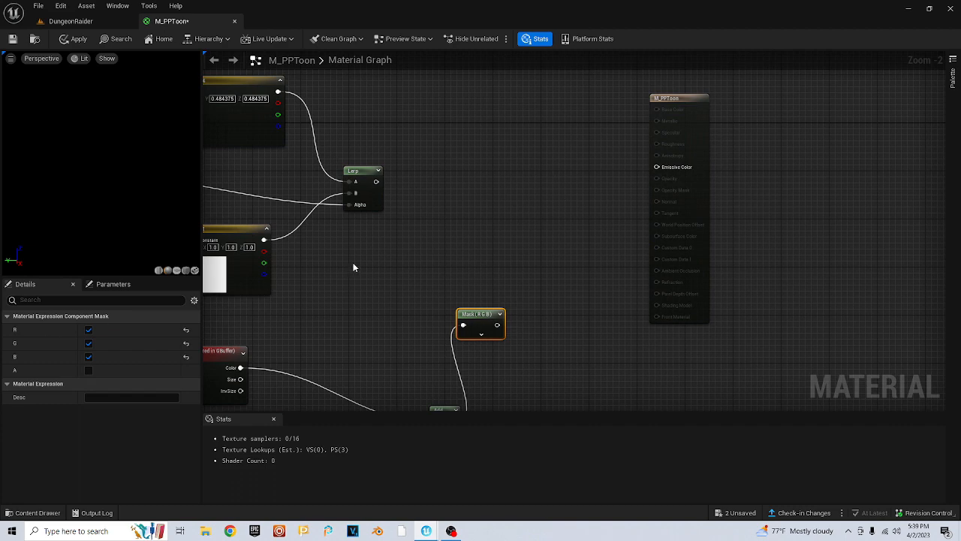
left_click_drag(376, 182, 510, 227)
type("mult")
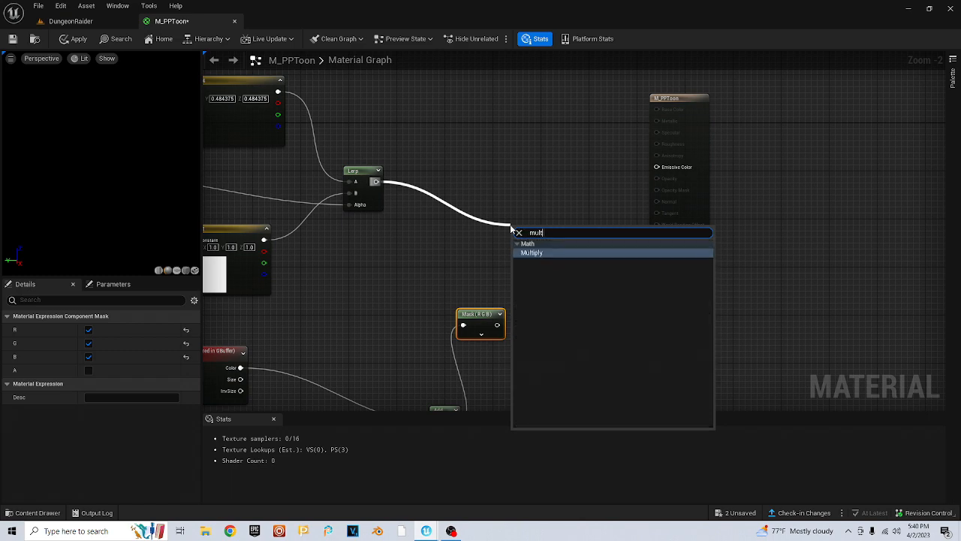
type("iply")
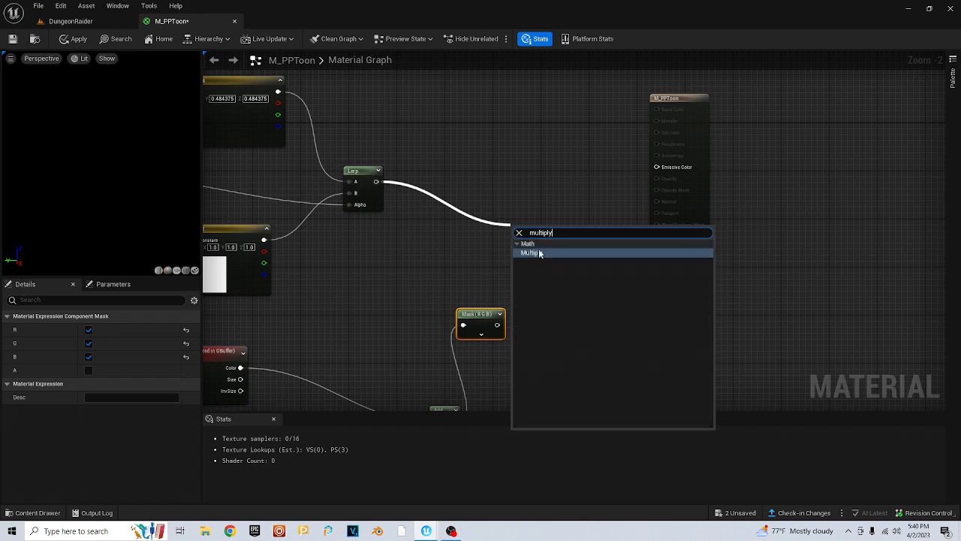
left_click(537, 253)
left_click_drag(495, 325, 517, 252)
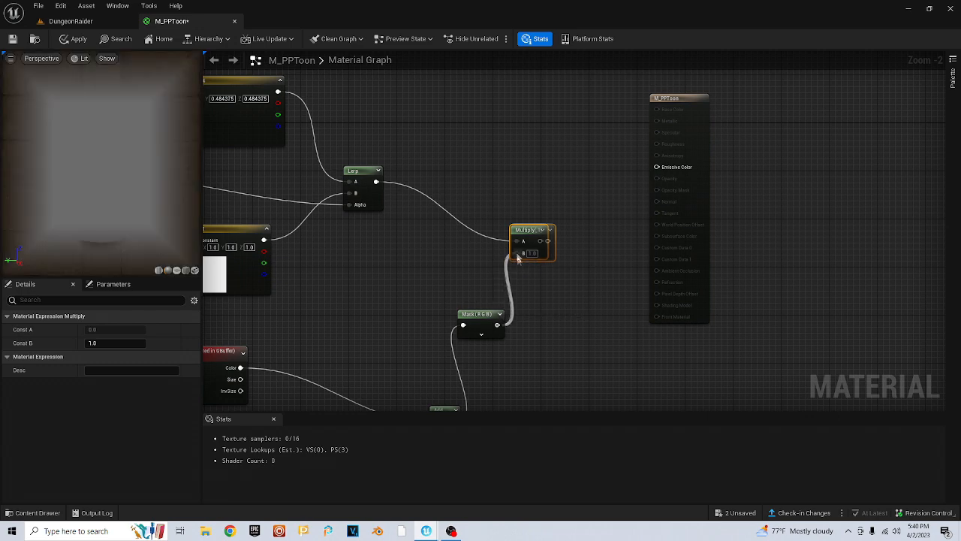
Move the M_PPToon result node farther to the right of the node network to make room
scroll(449, 310, "down", 3)
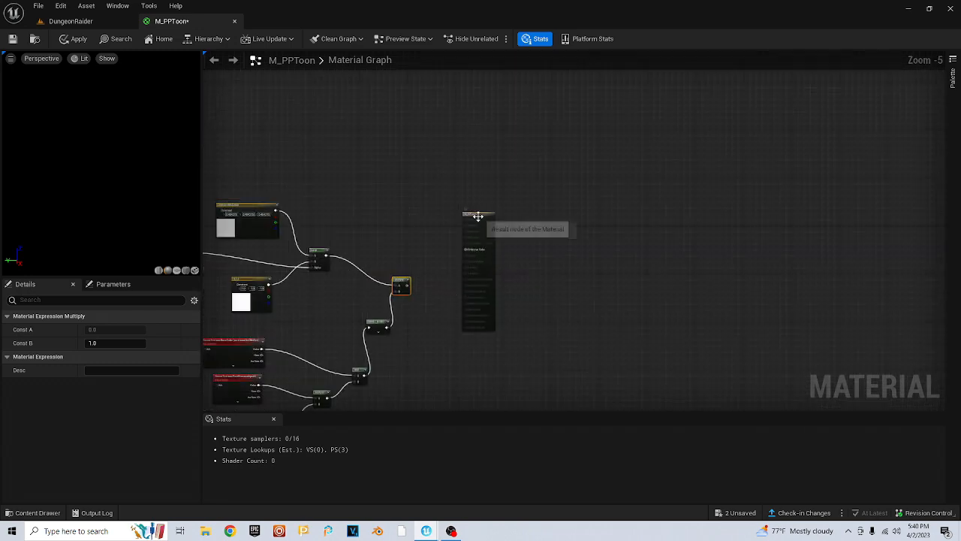
left_click_drag(481, 219, 704, 219)
right_click_drag(575, 308, 563, 270)
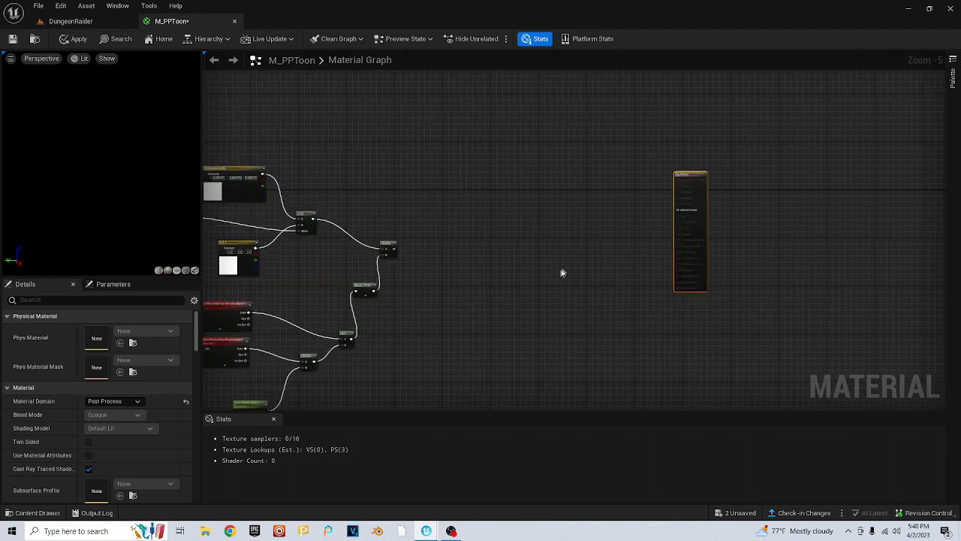
Add a SceneTexture node between the last Multiply and the result node and set its Scene Texture Id to PostProcessInput0
right_click(502, 320)
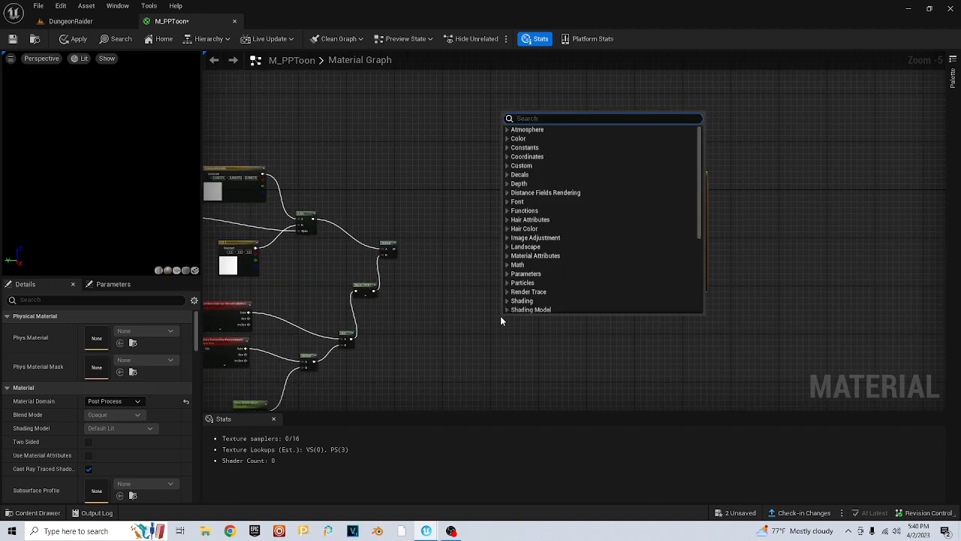
type("scene")
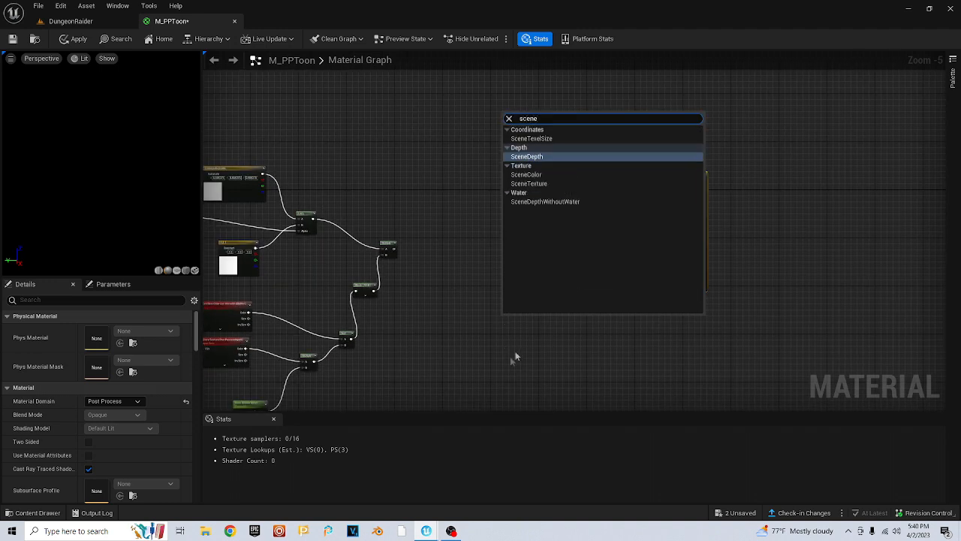
left_click(528, 184)
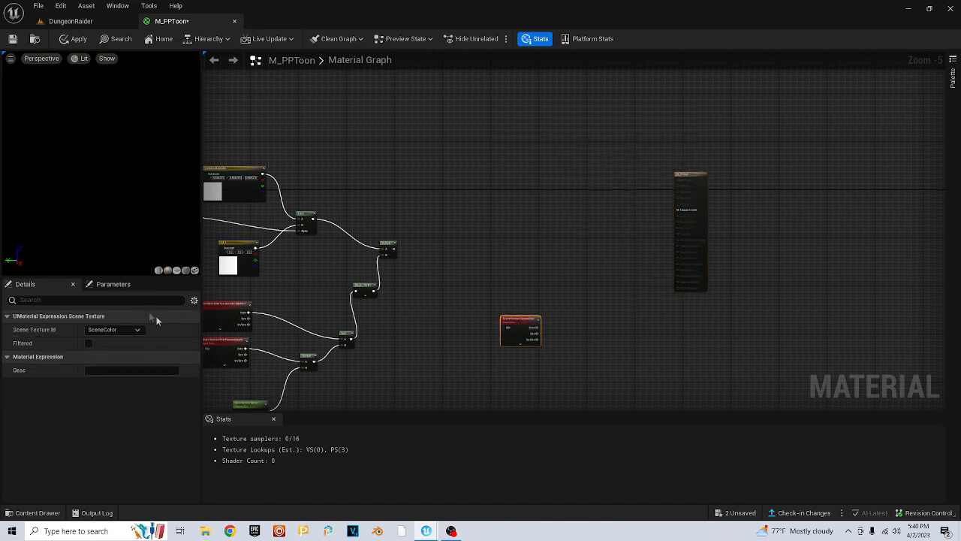
left_click_drag(520, 320, 501, 286)
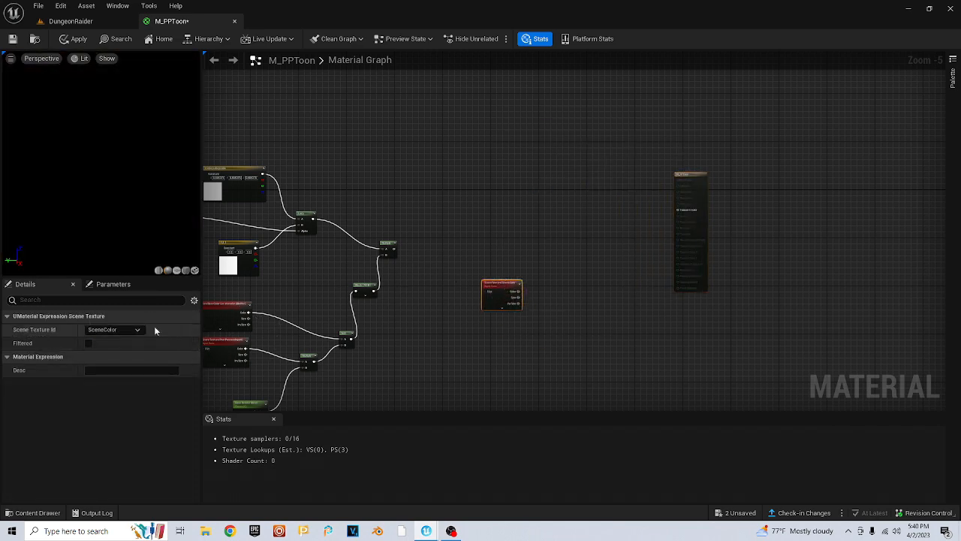
left_click(129, 329)
left_click(113, 247)
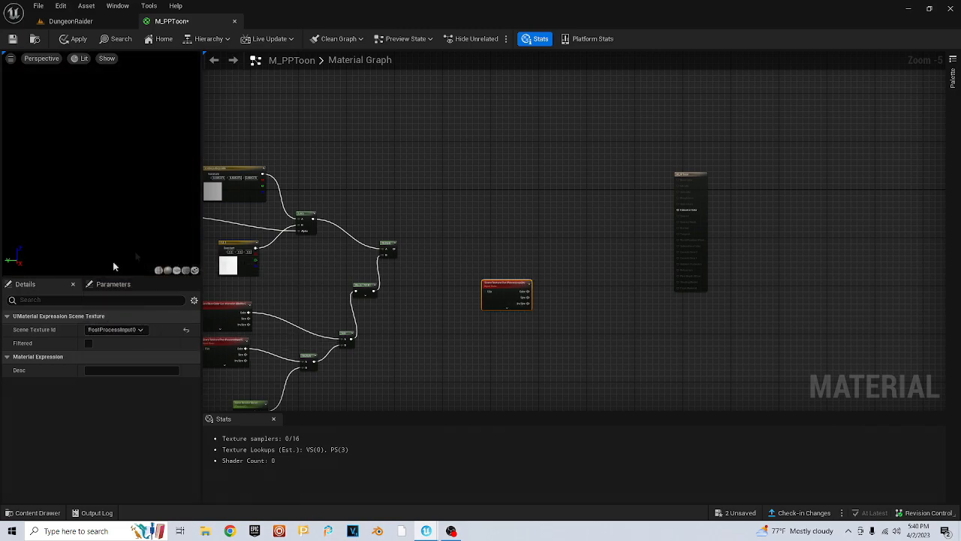
Feed the new PostProcessInput0's Color into a ComponentMask node with the R, G and B channels enabled
right_click_drag(545, 341, 488, 350)
left_click_drag(456, 303, 436, 283)
type("mask")
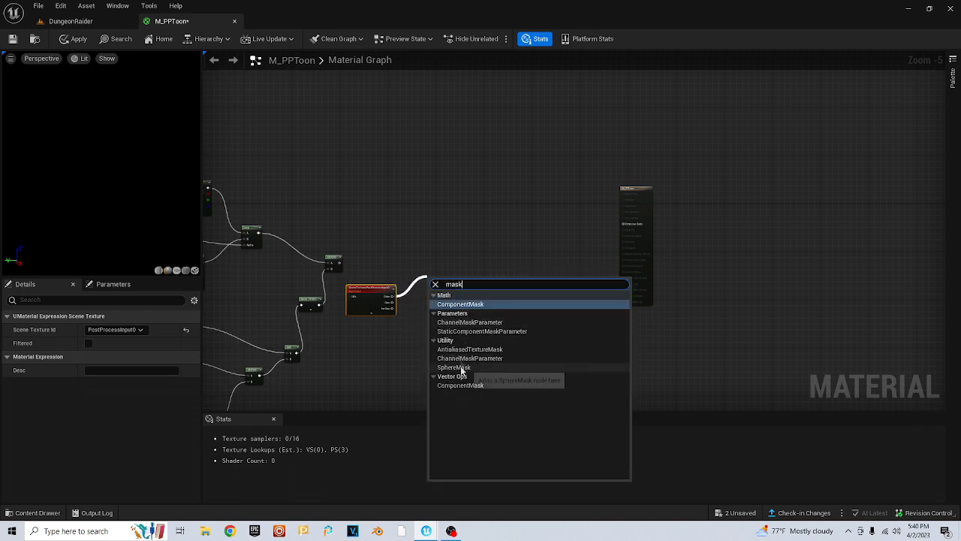
left_click(464, 304)
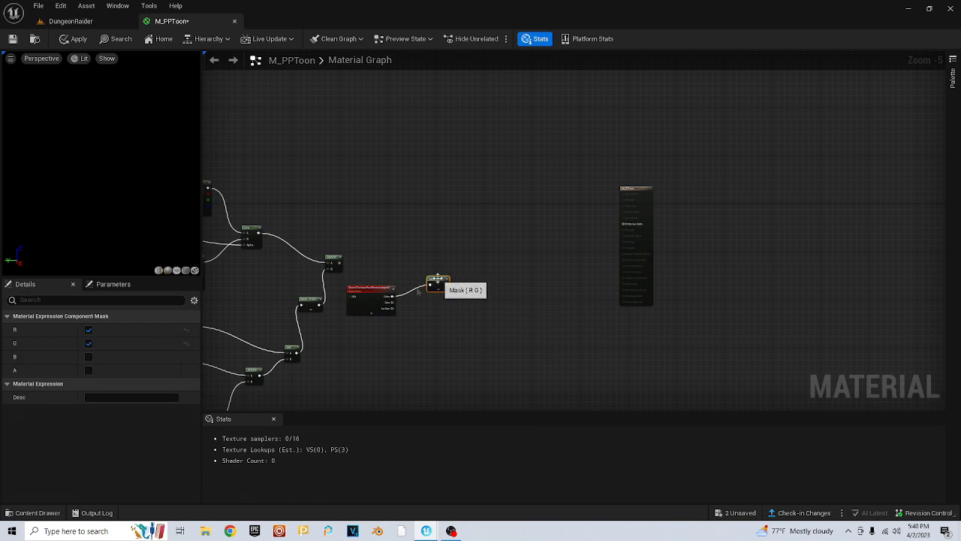
left_click(89, 357)
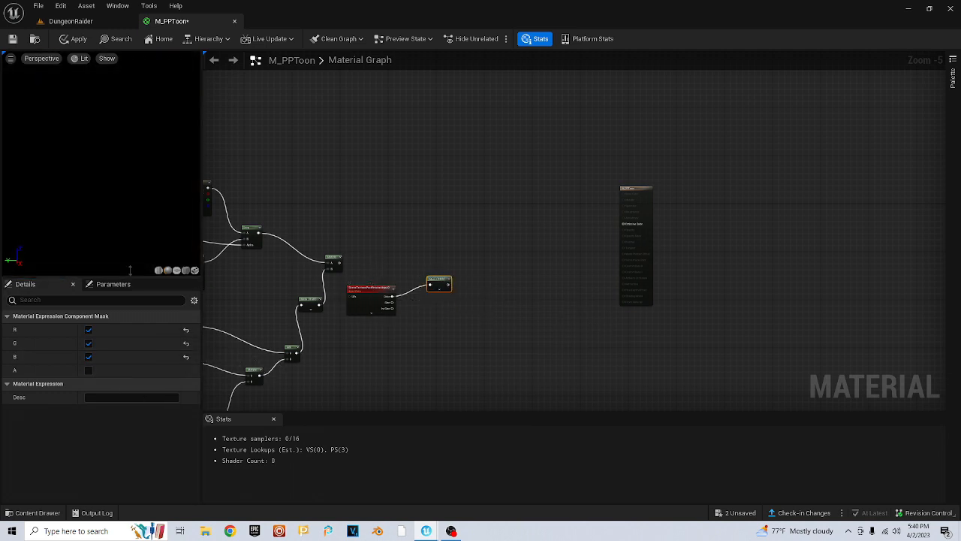
Add a LinearInterpolate node before the result node with the last Multiply output feeding A
left_click_drag(341, 261, 483, 258)
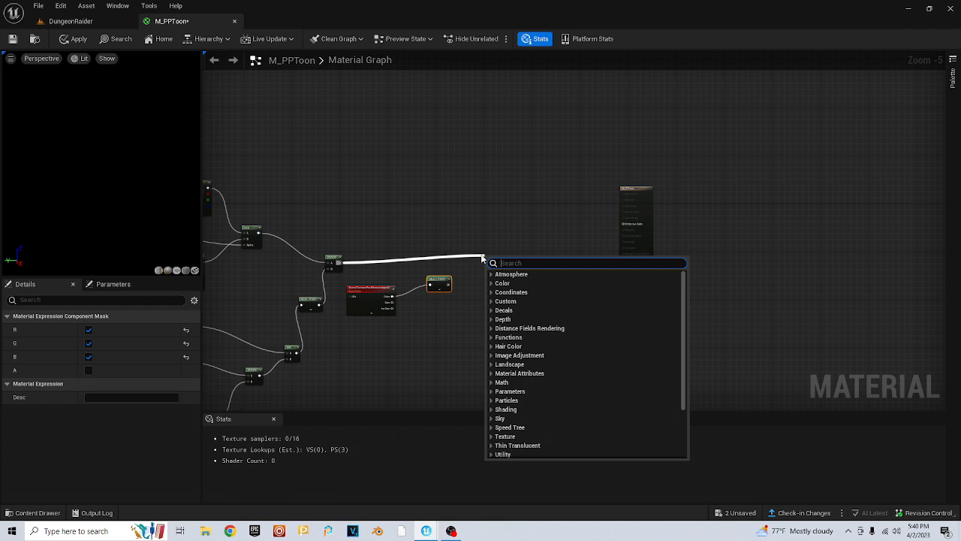
type("lerp")
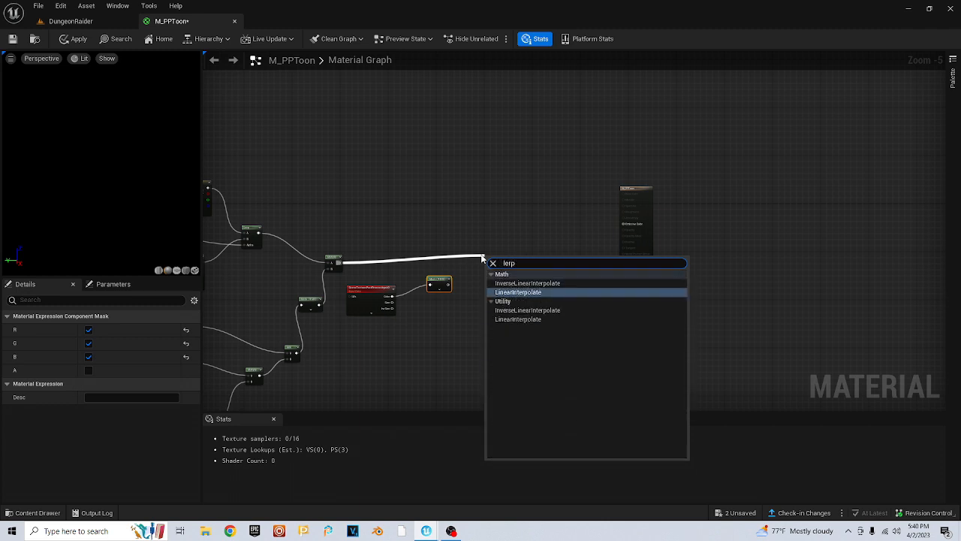
left_click(519, 293)
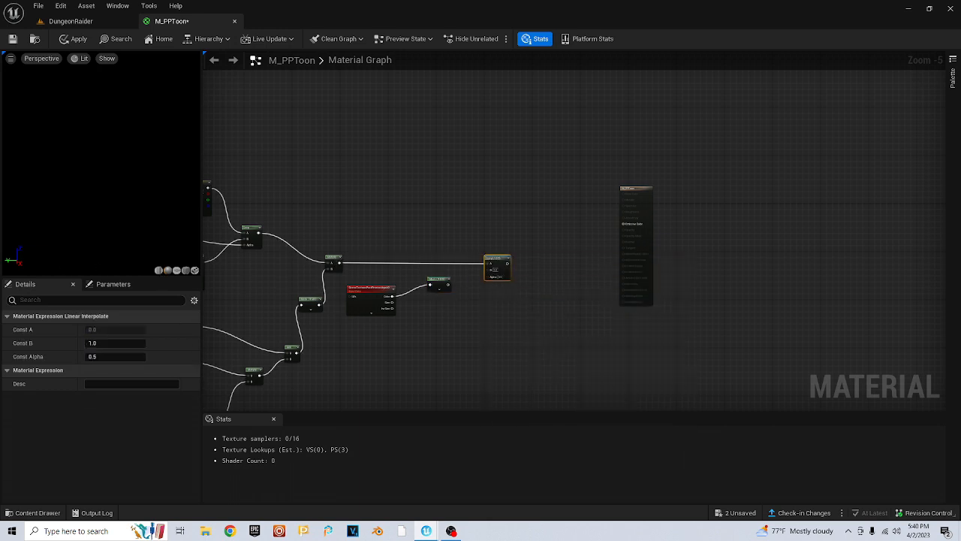
right_click_drag(462, 326, 536, 275)
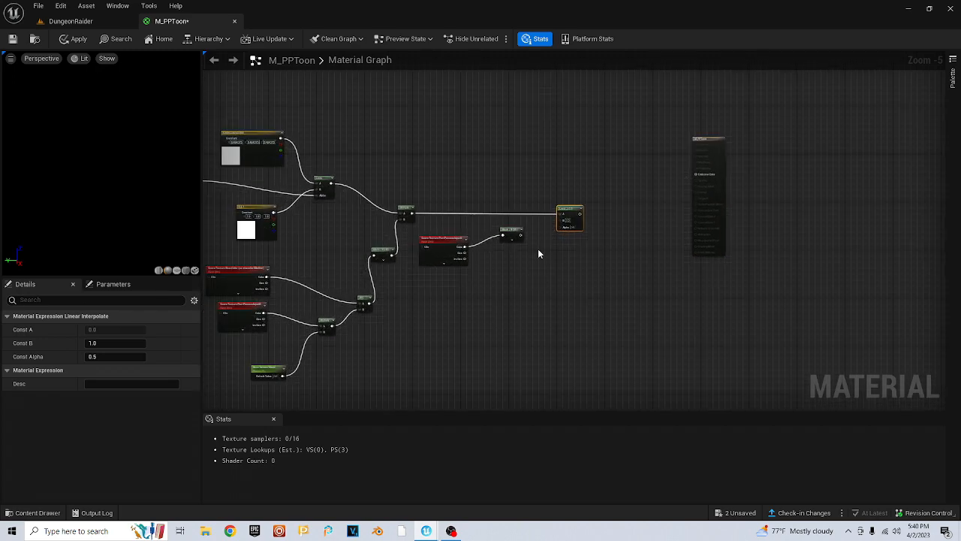
Connect the new ComponentMask's output to the B input of the LinearInterpolate node before the result node
scroll(540, 253, "up", 2)
scroll(540, 252, "down", 1)
left_click_drag(516, 230, 566, 217)
right_click_drag(506, 310, 580, 260)
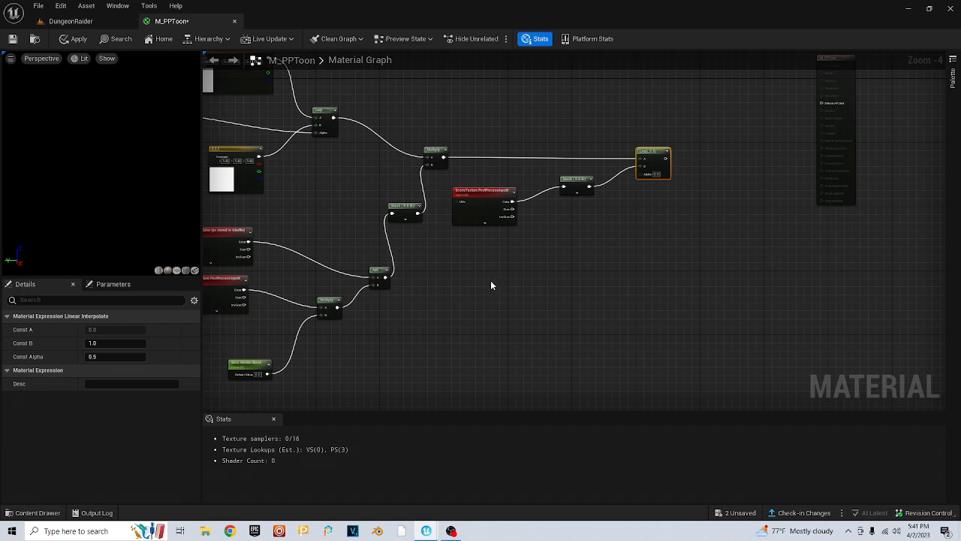
Add a SceneDepth node below the PostProcessInput0 and ComponentMask nodes that feed the final LinearInterpolate
right_click_drag(500, 271, 386, 254)
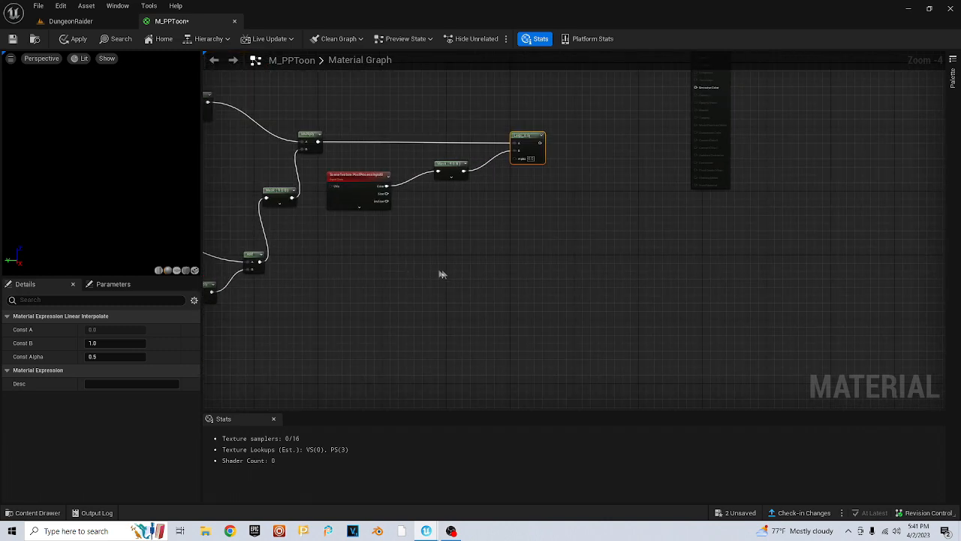
right_click(449, 317)
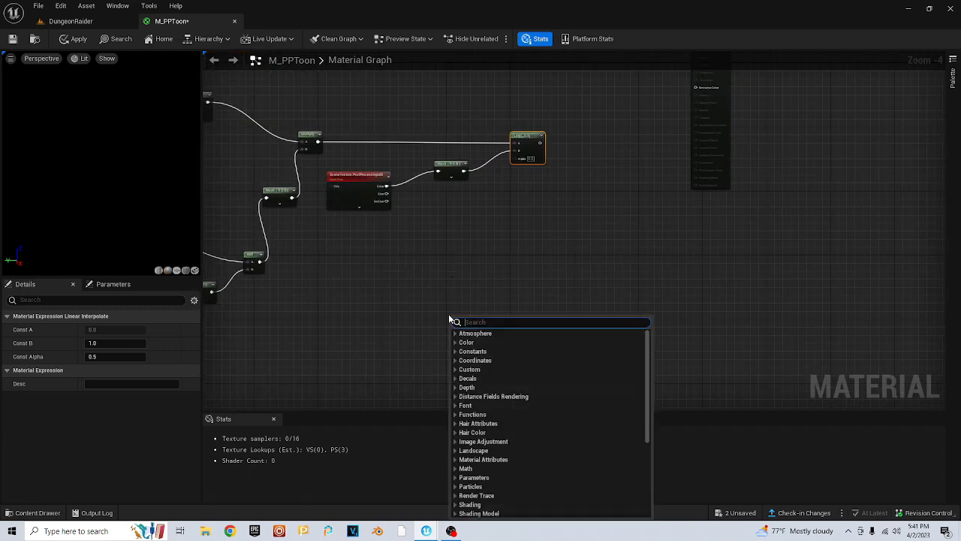
type("scene")
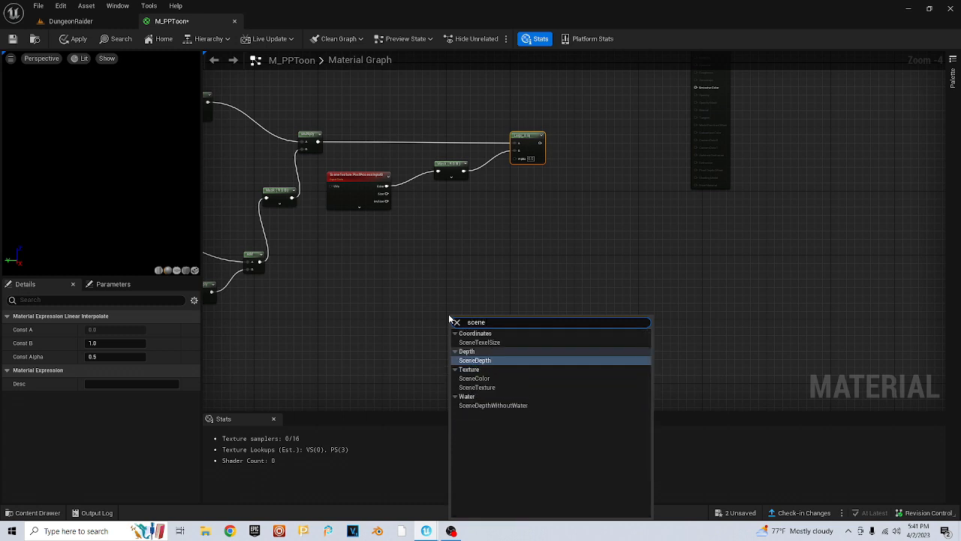
left_click(482, 361)
left_click_drag(472, 323, 450, 280)
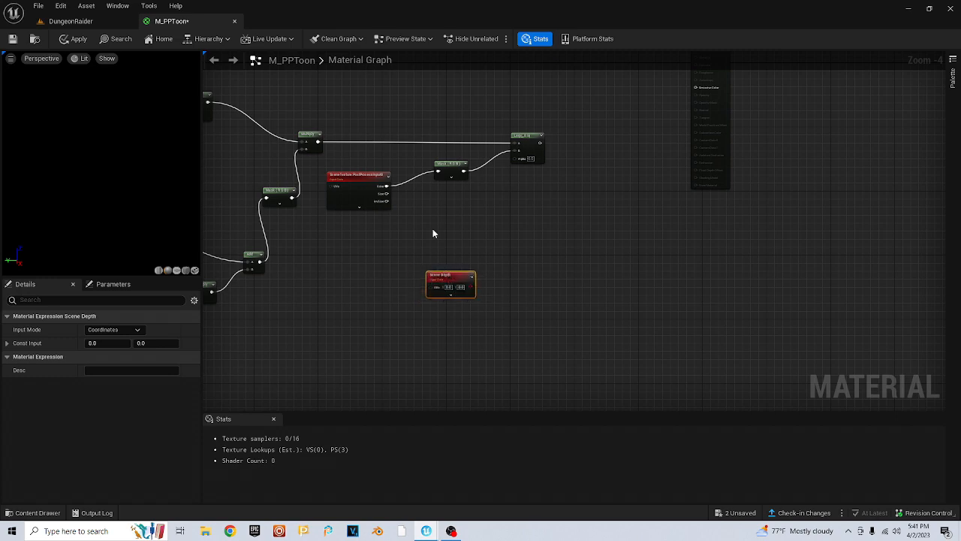
Add a scalar parameter named EffectMaxDistance above the Scene Depth node and set its default value to 500000
left_click(434, 230)
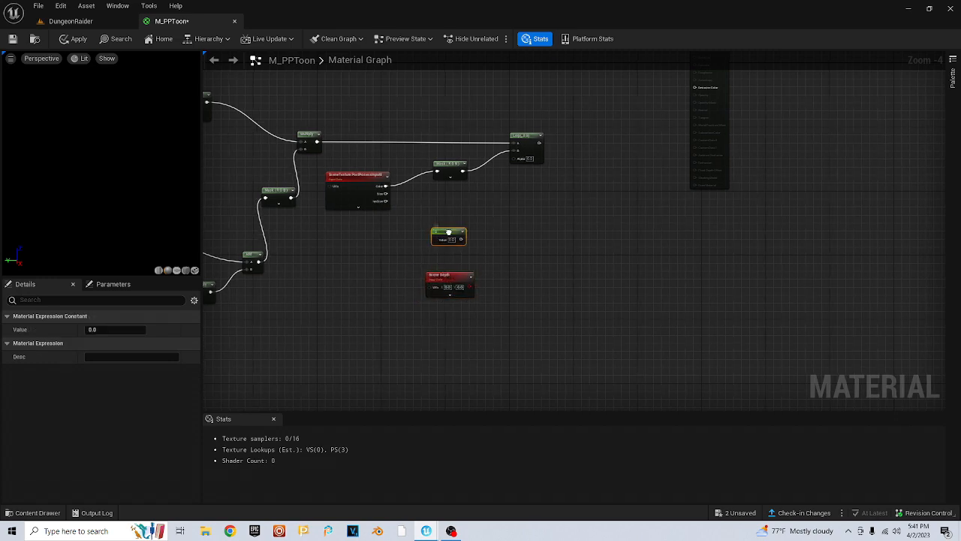
right_click(460, 240)
left_click(470, 253)
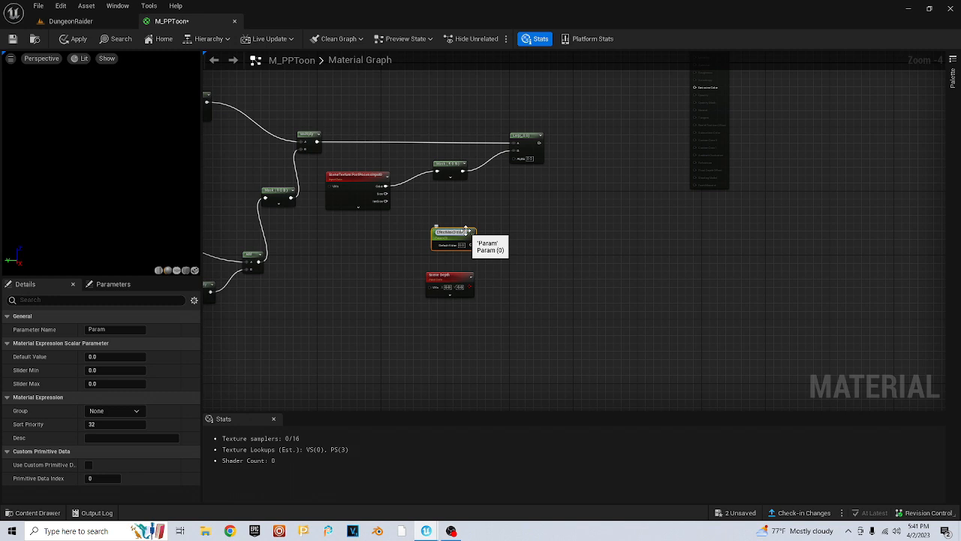
left_click(515, 252)
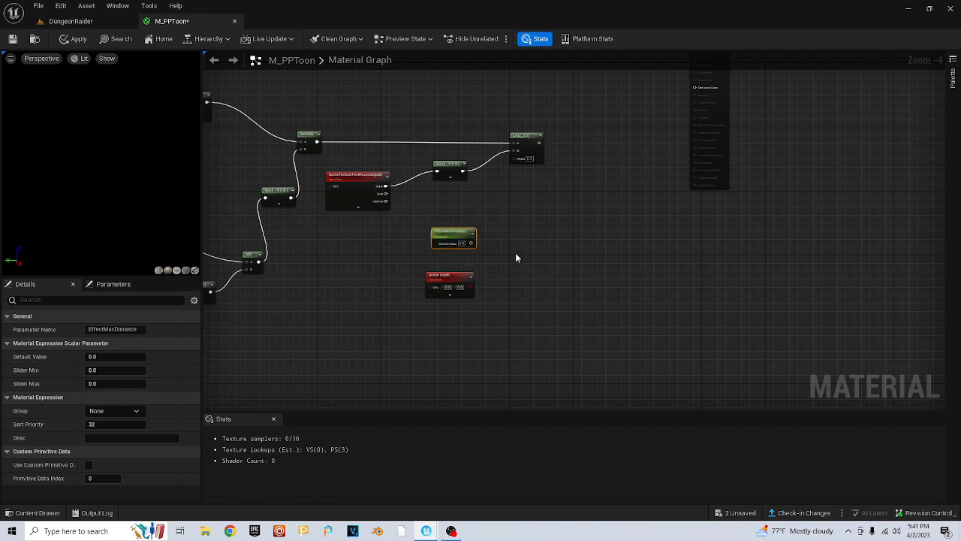
left_click(466, 244)
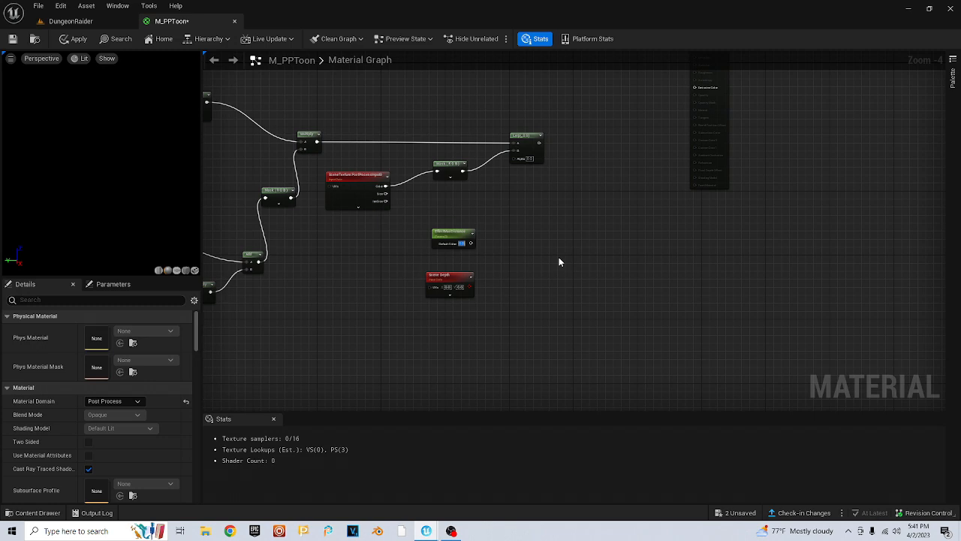
type("100000")
left_click(521, 254)
Add a Step node with EffectMaxDistance feeding Y and Scene Depth feeding X
left_click_drag(481, 243, 501, 268)
type("step")
left_click(529, 301)
left_click(516, 302)
Connect the Step output to the final Lerp's Alpha and the Lerp output to the result node's Emissive Color
left_click_drag(470, 285, 517, 160)
right_click_drag(549, 178, 564, 257)
left_click_drag(549, 244, 715, 187)
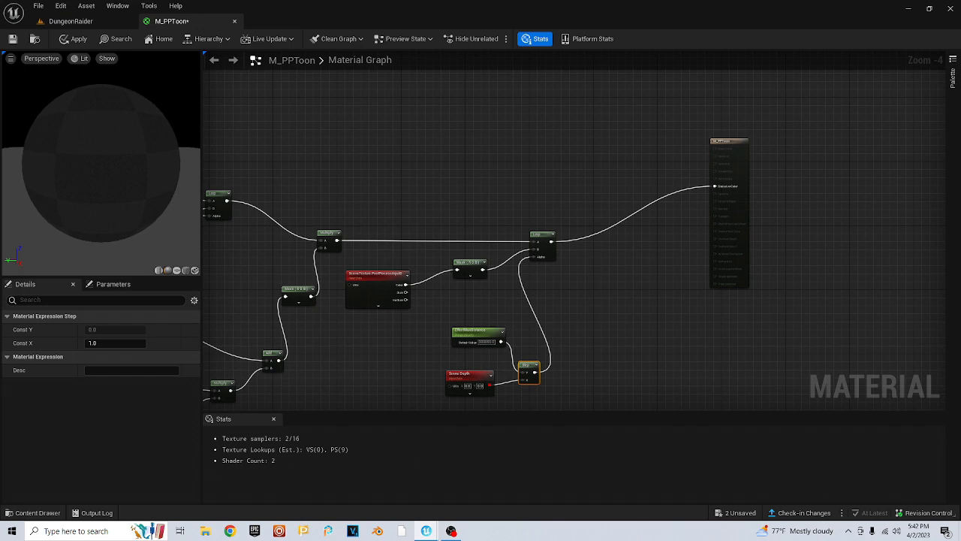
Set the Base Render Blend parameter's default value to 0.5
right_click_drag(344, 350, 558, 221)
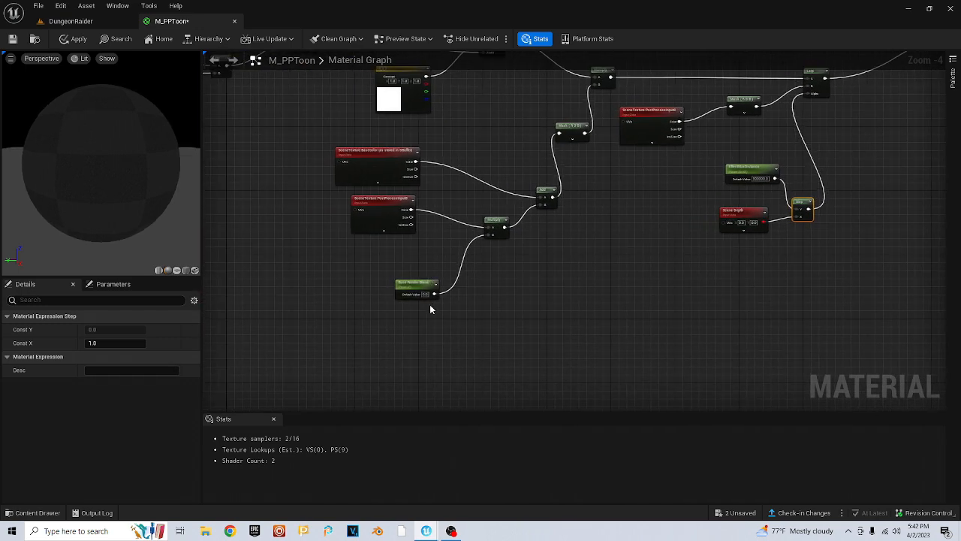
scroll(430, 308, "up", 4)
left_click(392, 279)
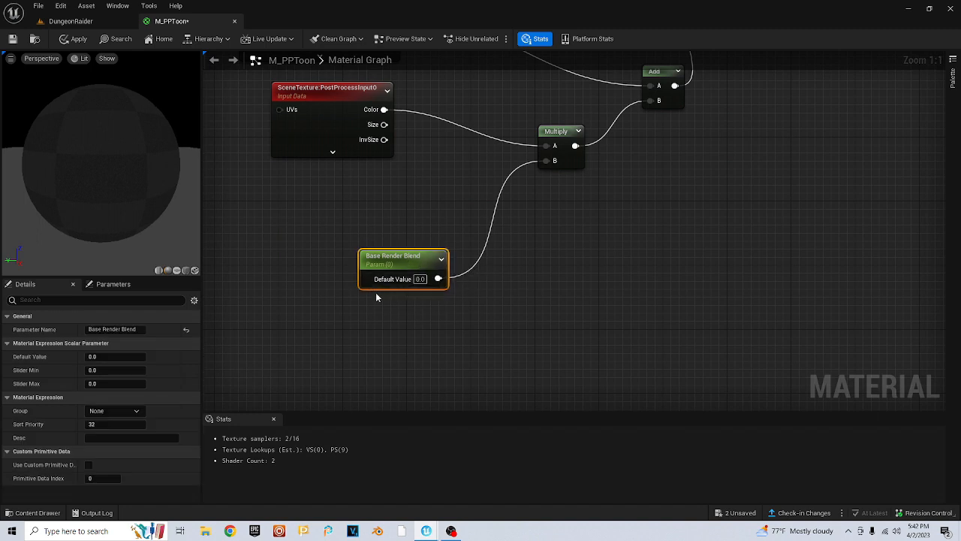
left_click(422, 280)
type("0.5")
key("Return")
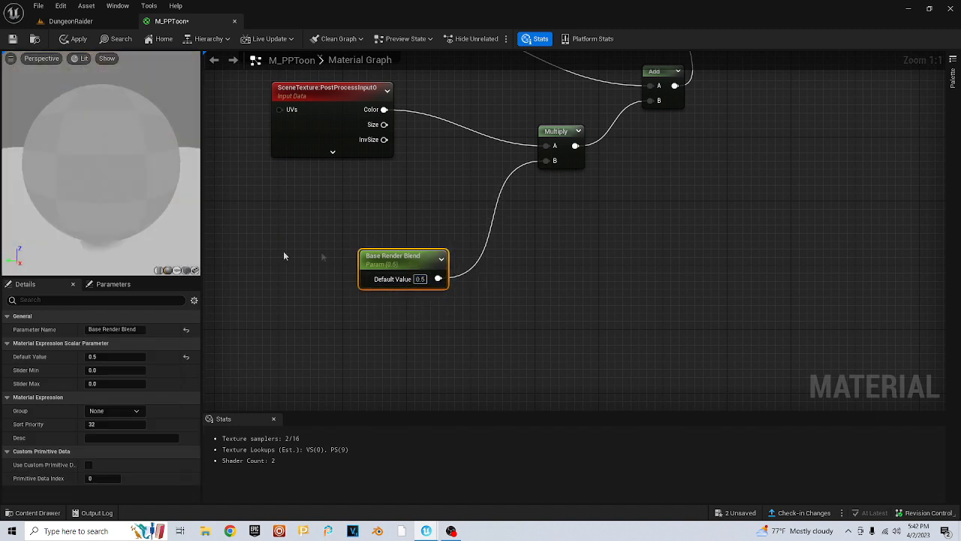
Save the M_PPToon material
scroll(371, 214, "down", 3)
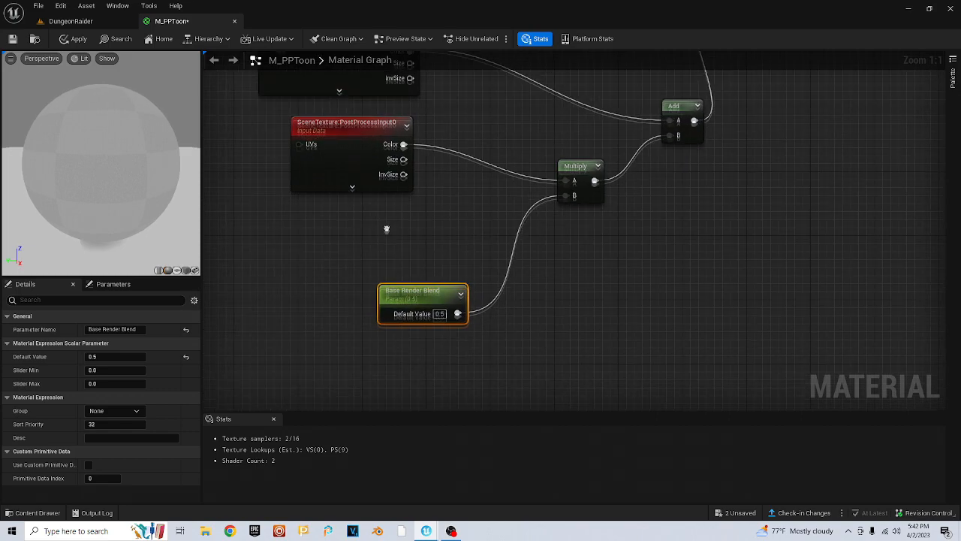
scroll(373, 287, "down", 3)
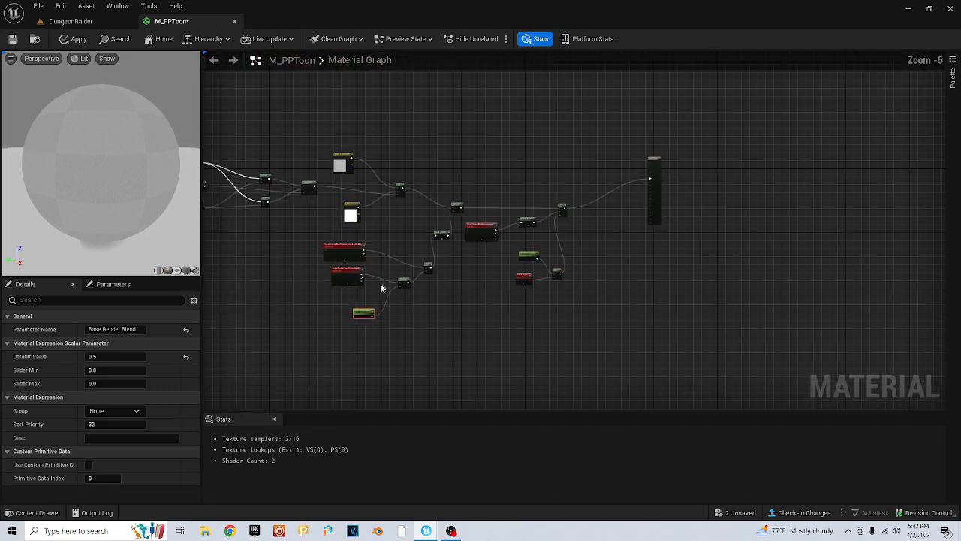
scroll(397, 273, "up", 2)
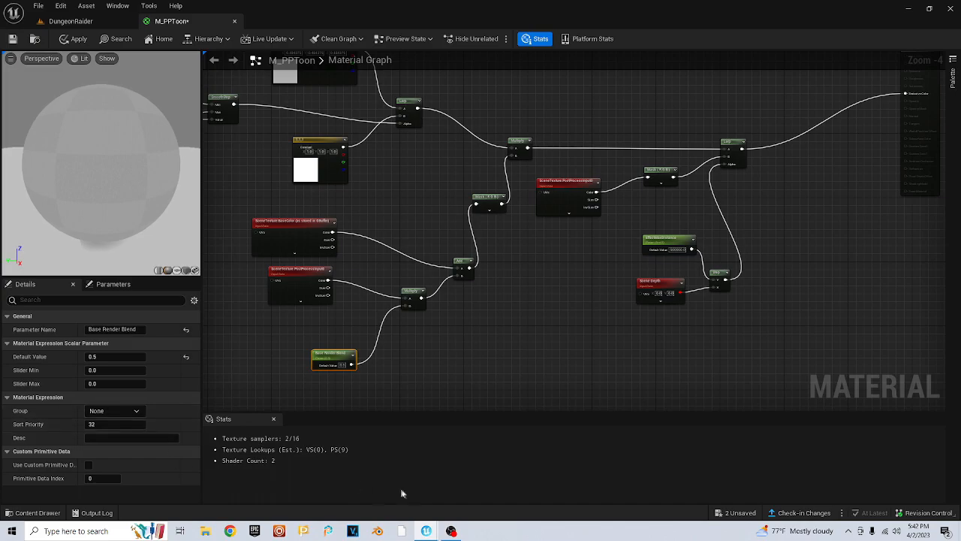
right_click_drag(484, 354, 437, 368)
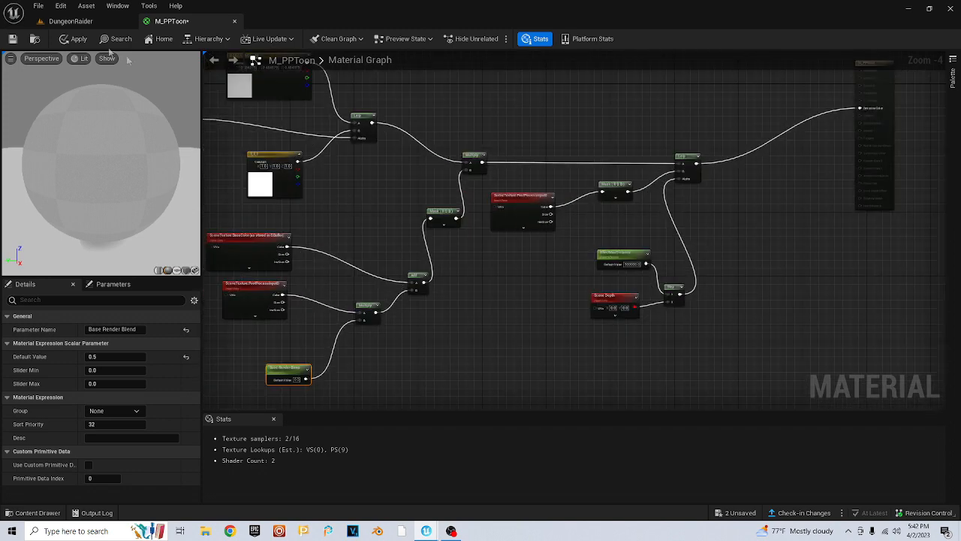
left_click(41, 8)
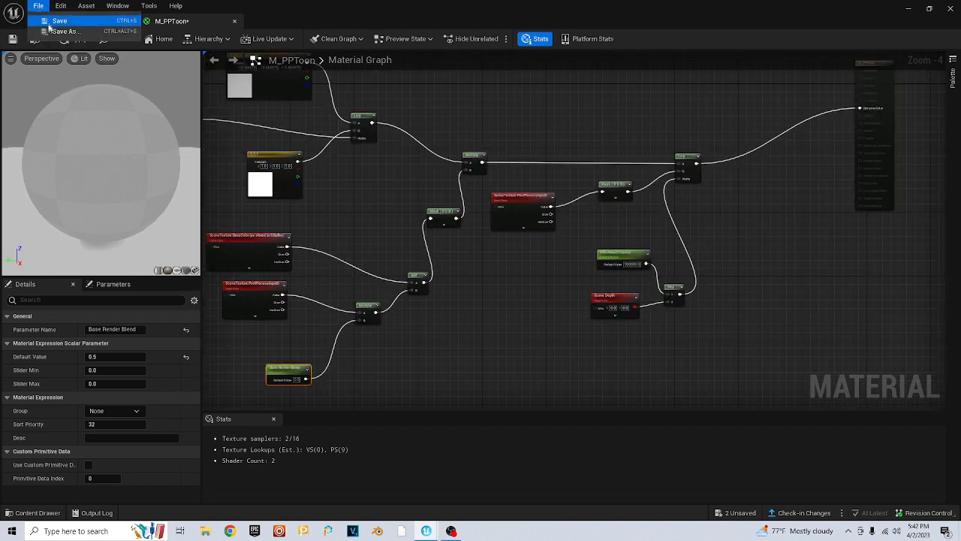
left_click(52, 21)
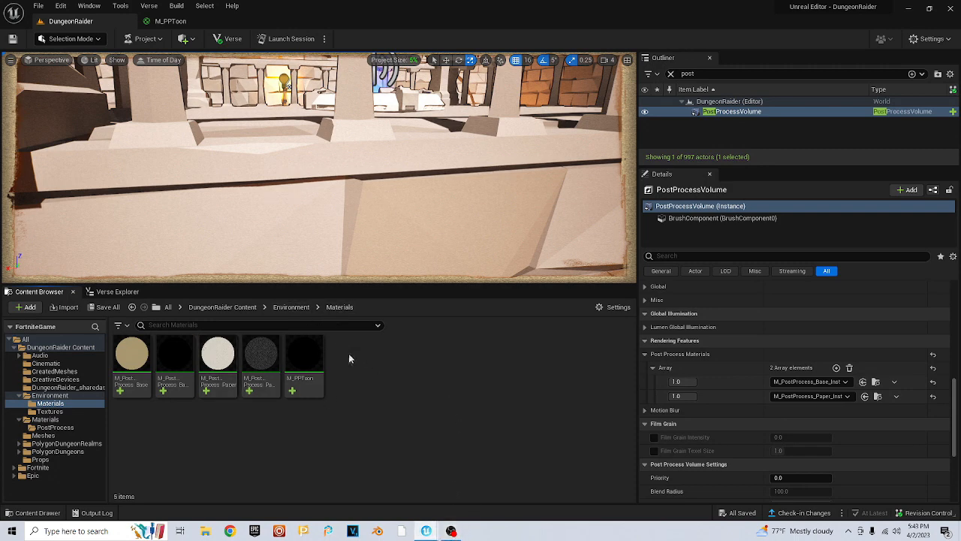
Create a material instance of M_PPToon in the Environment/Materials folder, keeping the suggested name M_PPToon_Inst
mouse_move(303, 362)
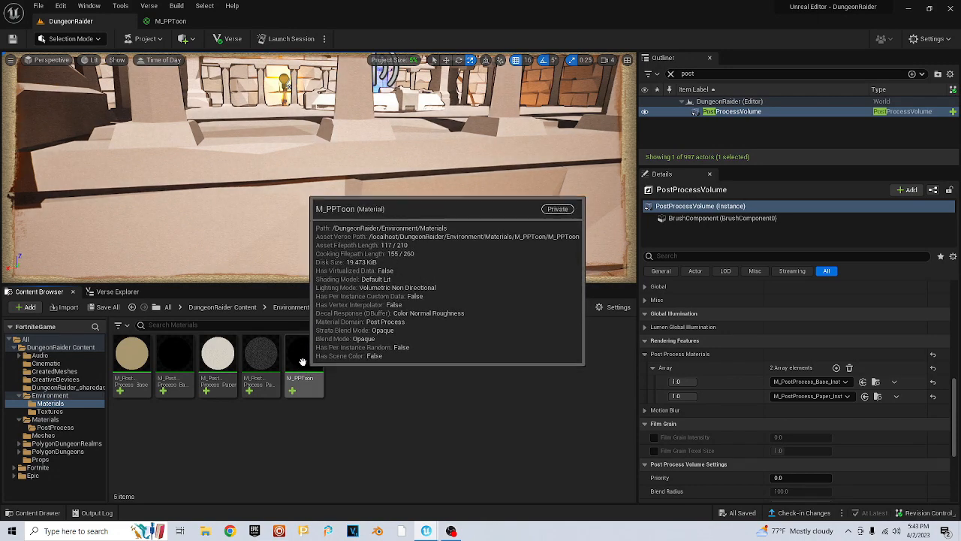
left_click(303, 362)
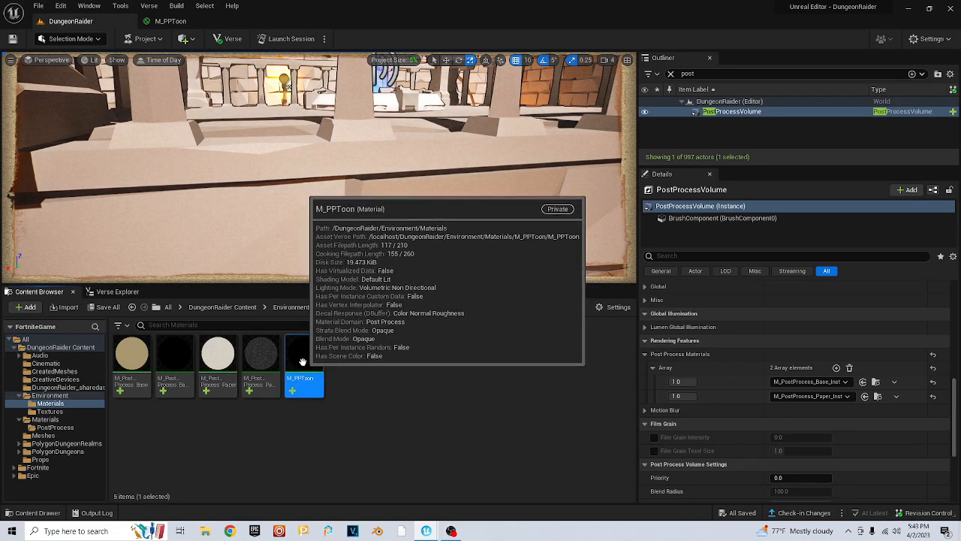
right_click(303, 361)
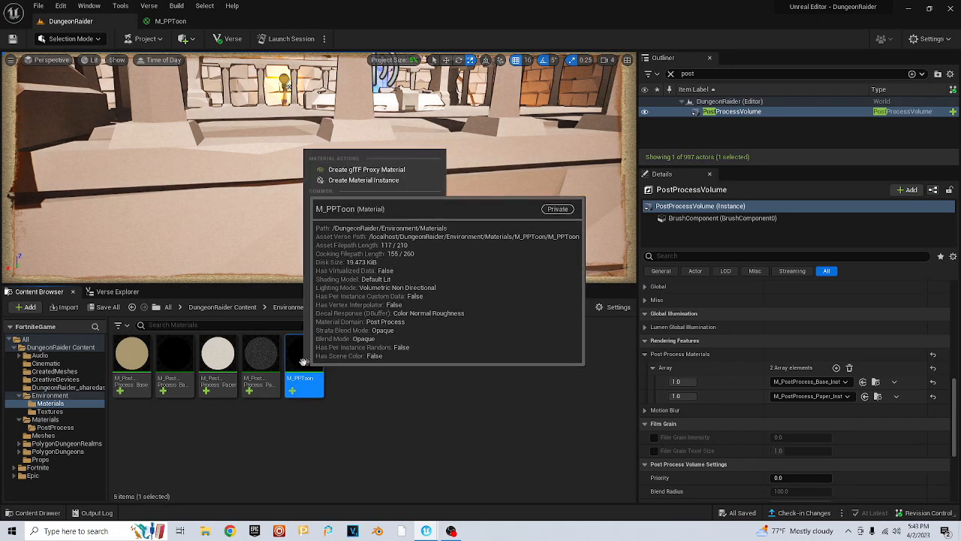
left_click(362, 180)
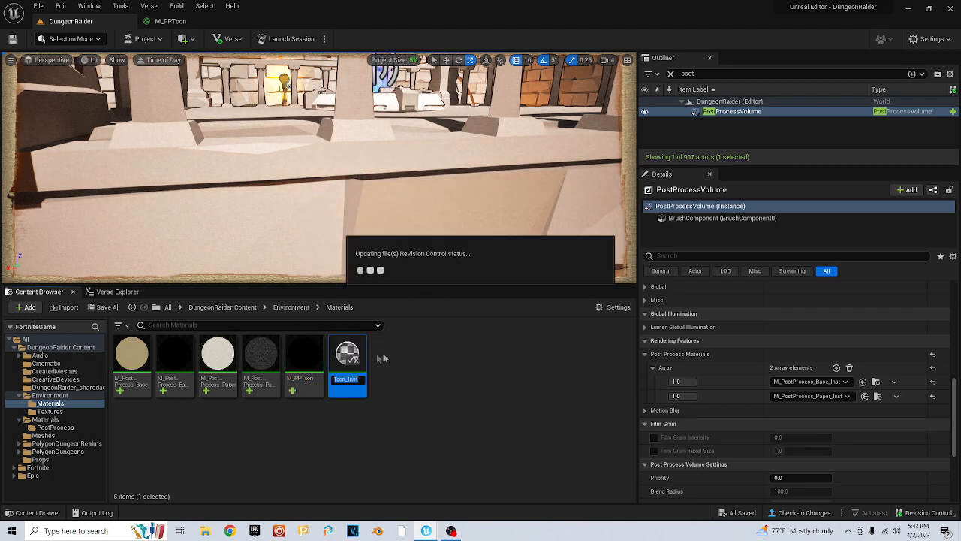
key("Return")
Open M_PPToon_Inst and override its Base Render Blend parameter with 0.37
double_click(348, 355)
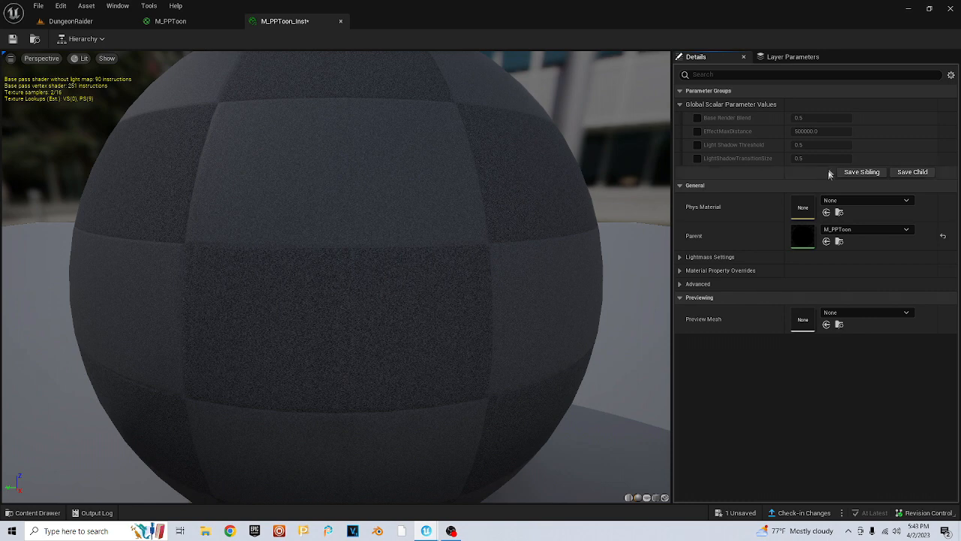
left_click(697, 118)
left_click(804, 118)
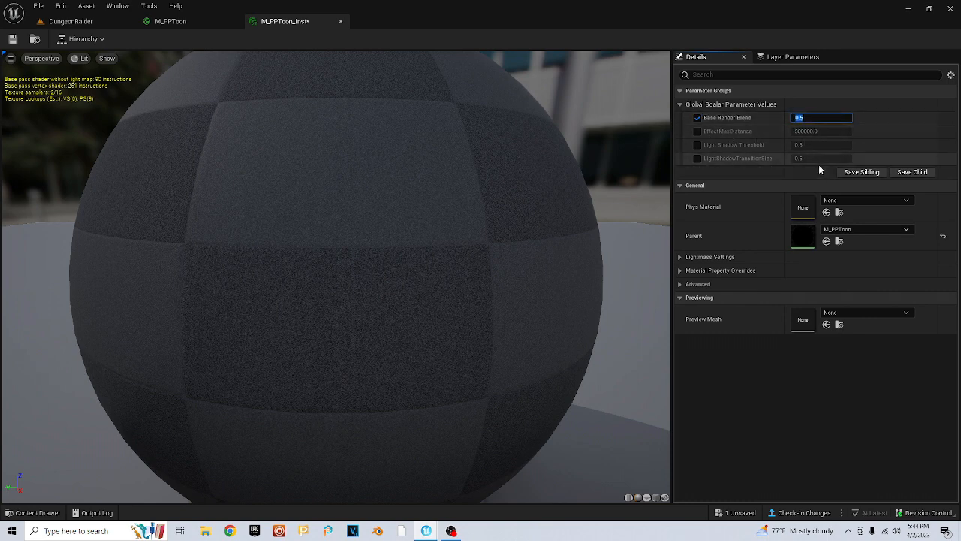
type("0.37")
key("Return")
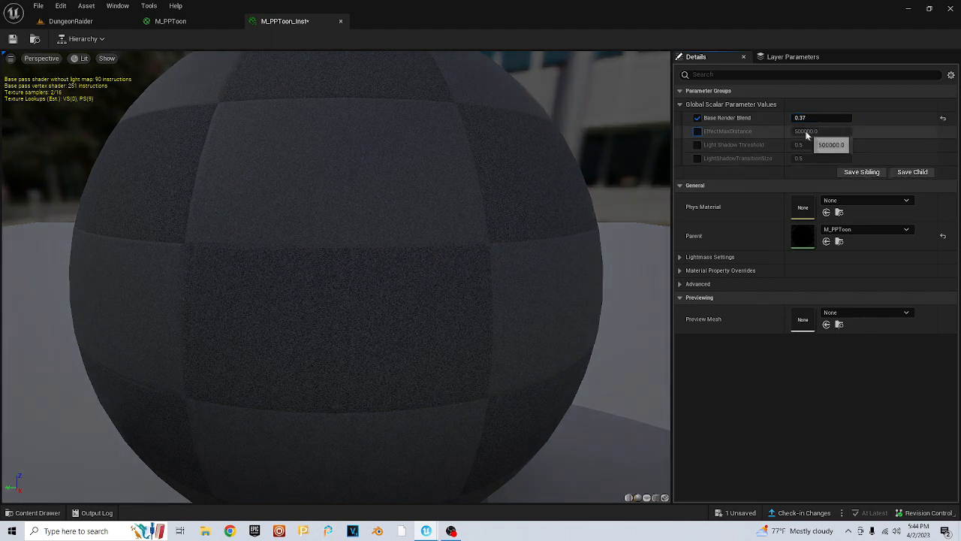
Leave EffectMaxDistance without an override and override Light Shadow Threshold with 0.1
left_click(698, 132)
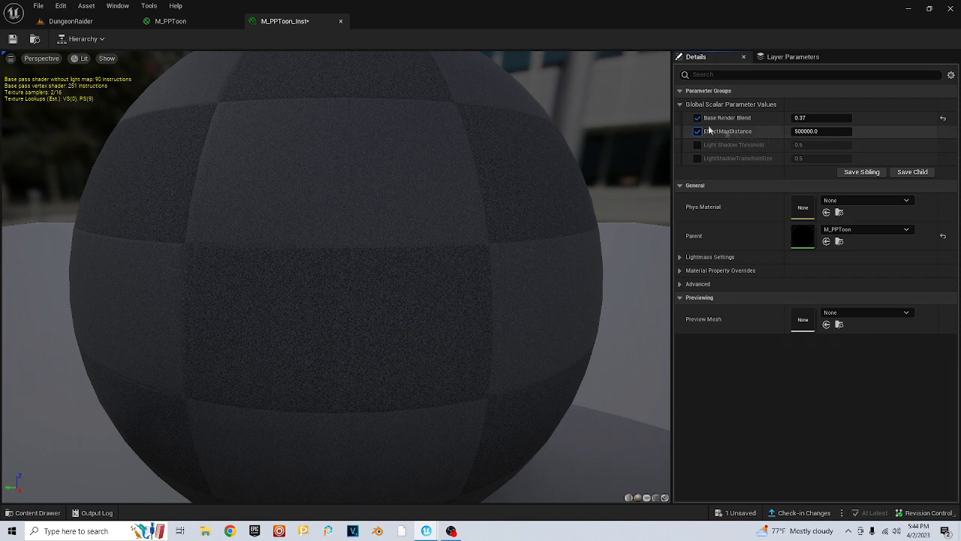
left_click(697, 131)
left_click(698, 145)
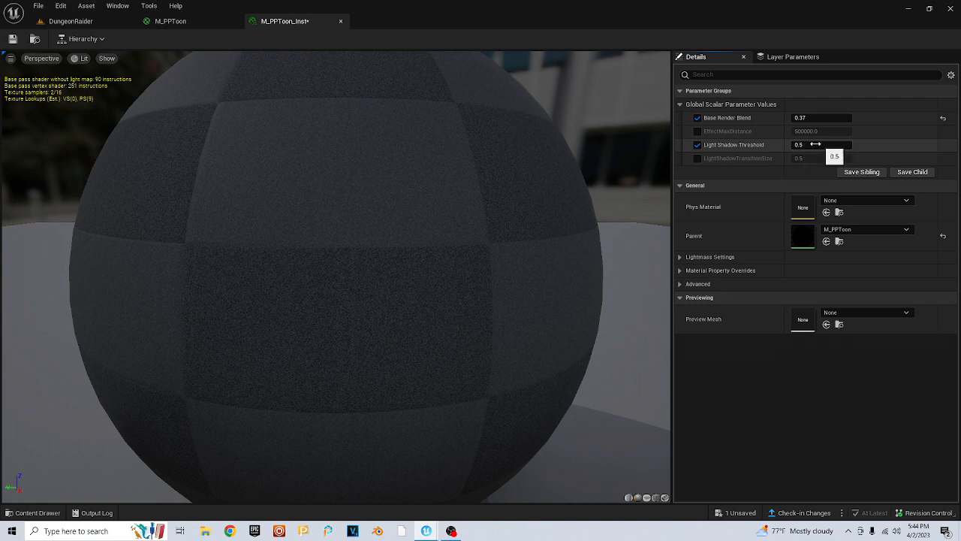
left_click(815, 145)
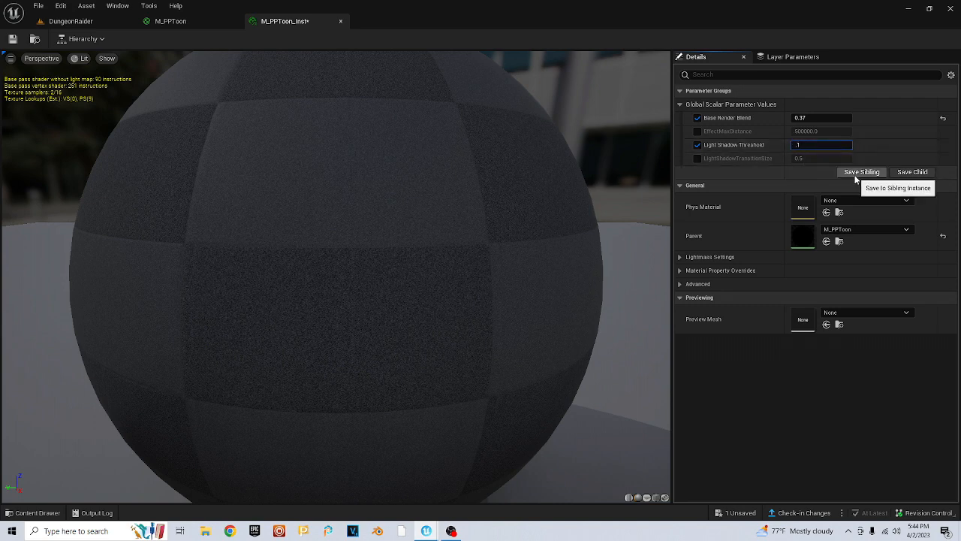
key("Return")
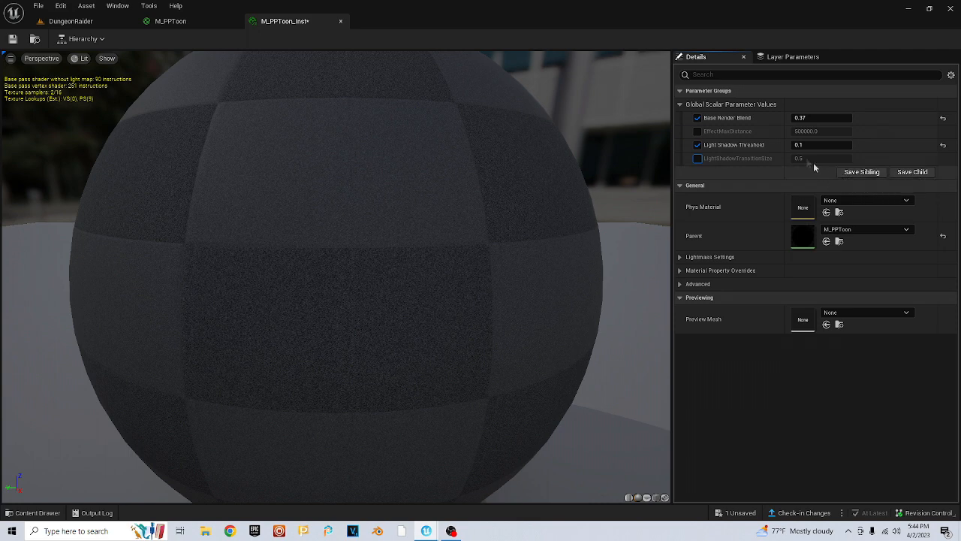
Override the instance's LightShadowTransitionSize parameter with 1
left_click(697, 160)
left_click(818, 159)
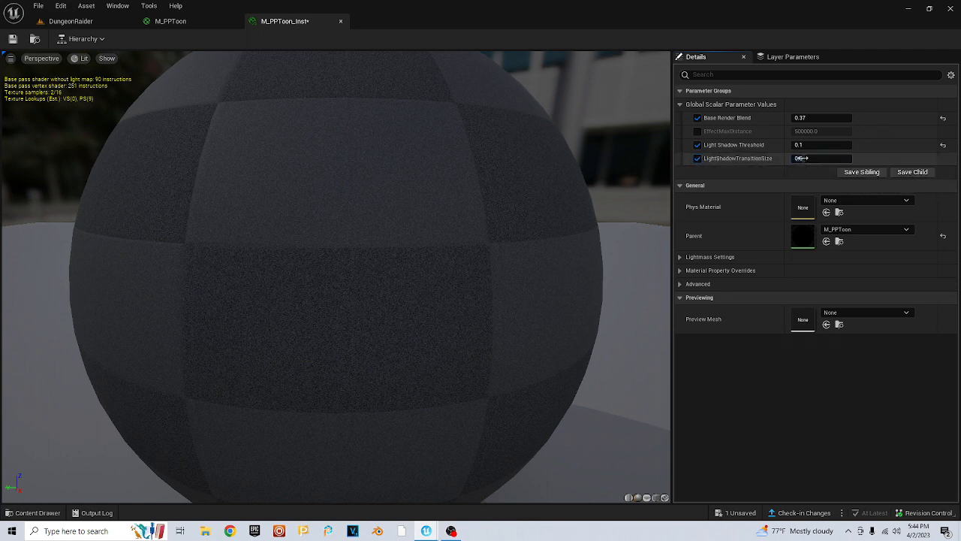
type("1")
key("Return")
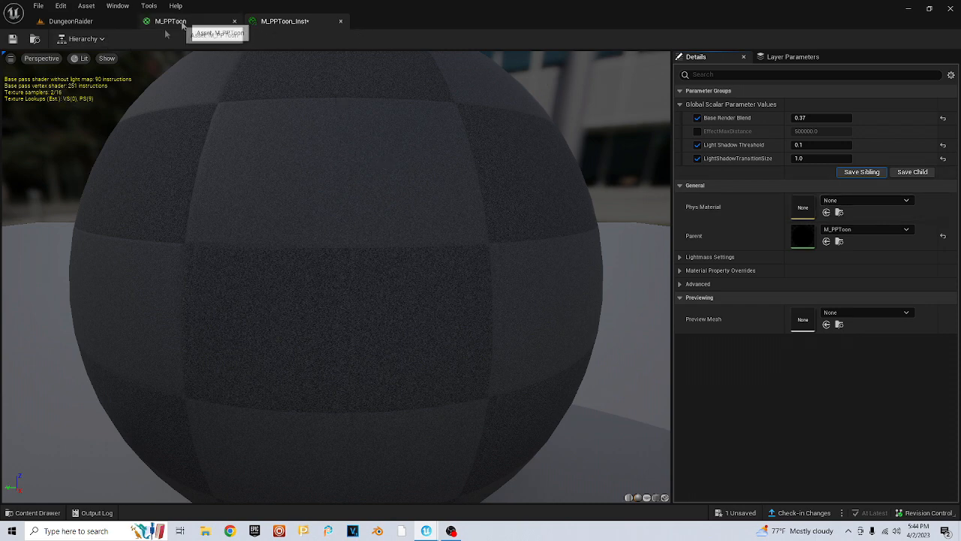
Return to the DungeonRaider level and save all unsaved assets
left_click(81, 22)
left_click(38, 6)
left_click(64, 104)
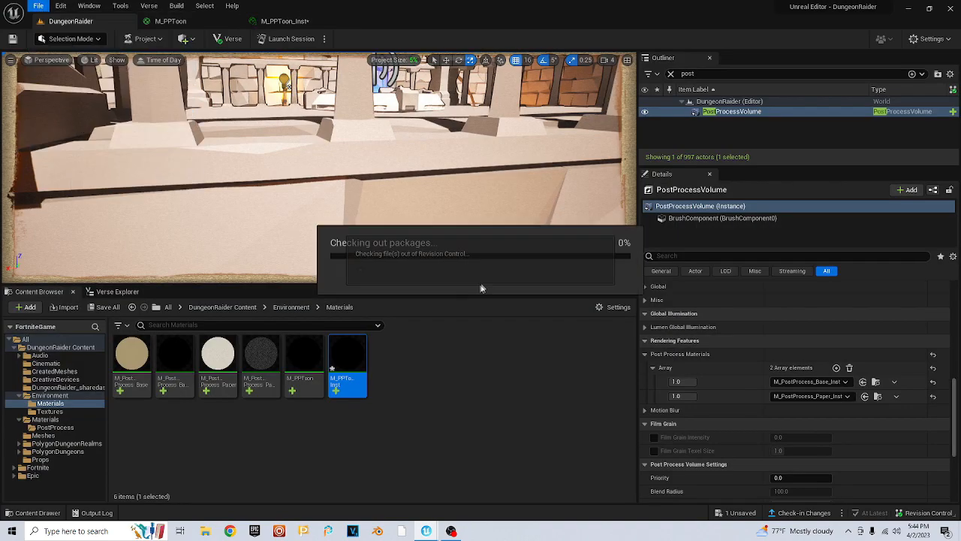
Add a third element to the PostProcessVolume's Post Process Materials array and assign M_PPToon_Inst to it
right_click_drag(391, 138, 331, 179)
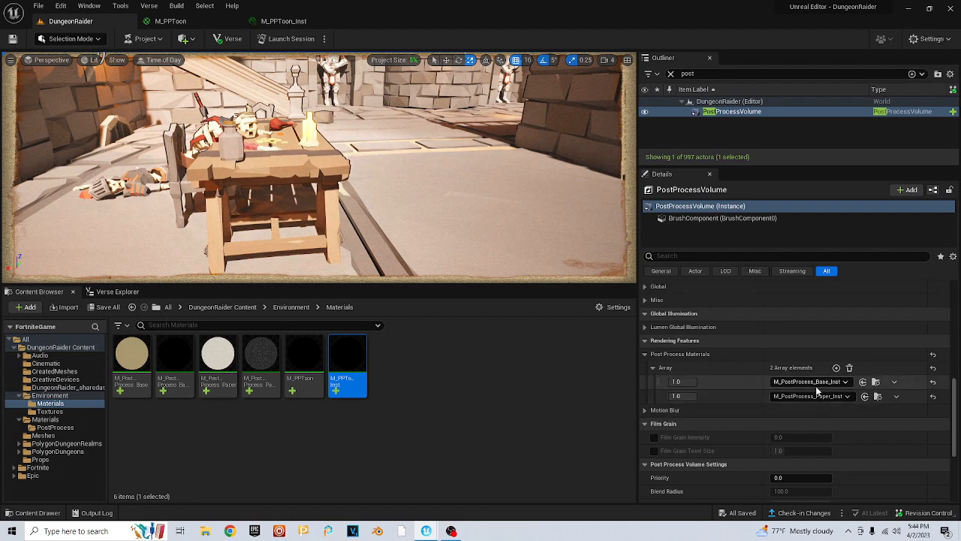
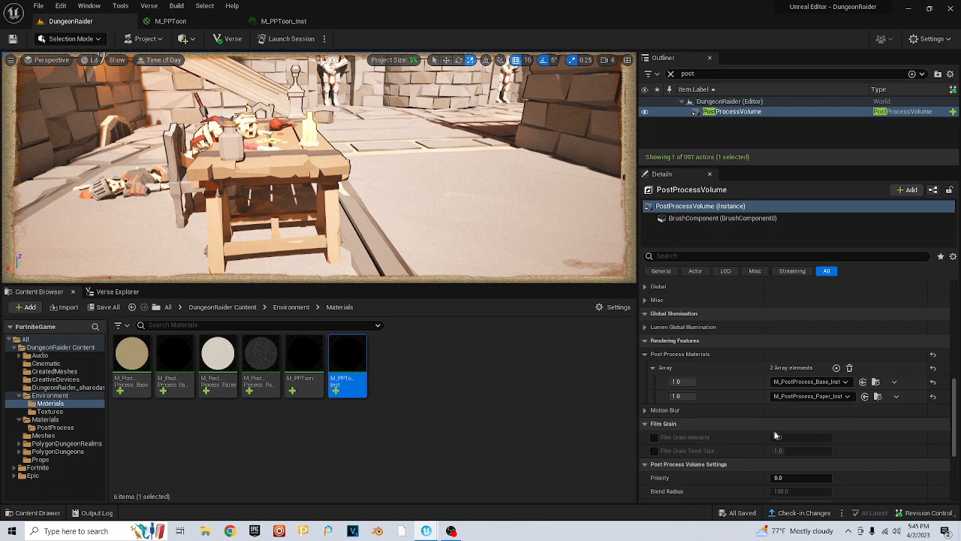
left_click(836, 367)
left_click(805, 427)
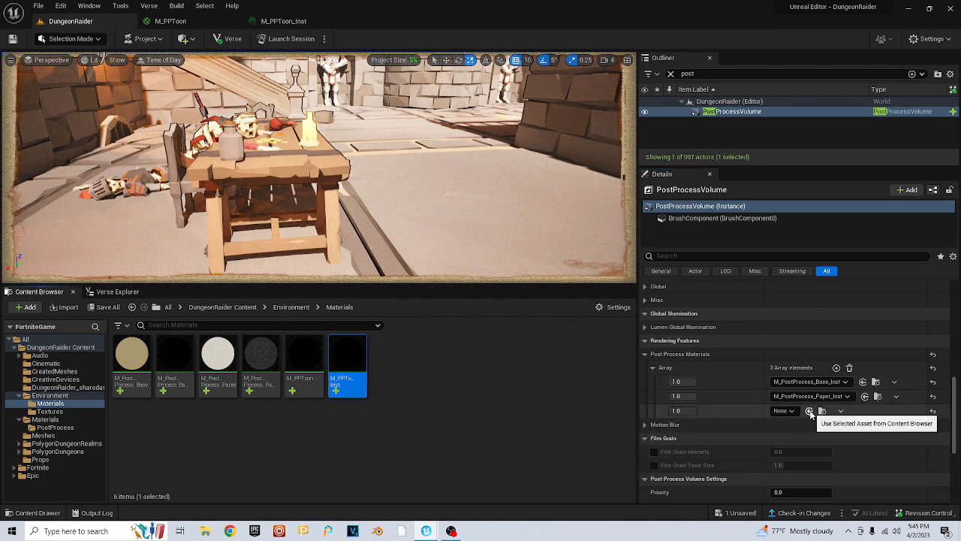
left_click(809, 411)
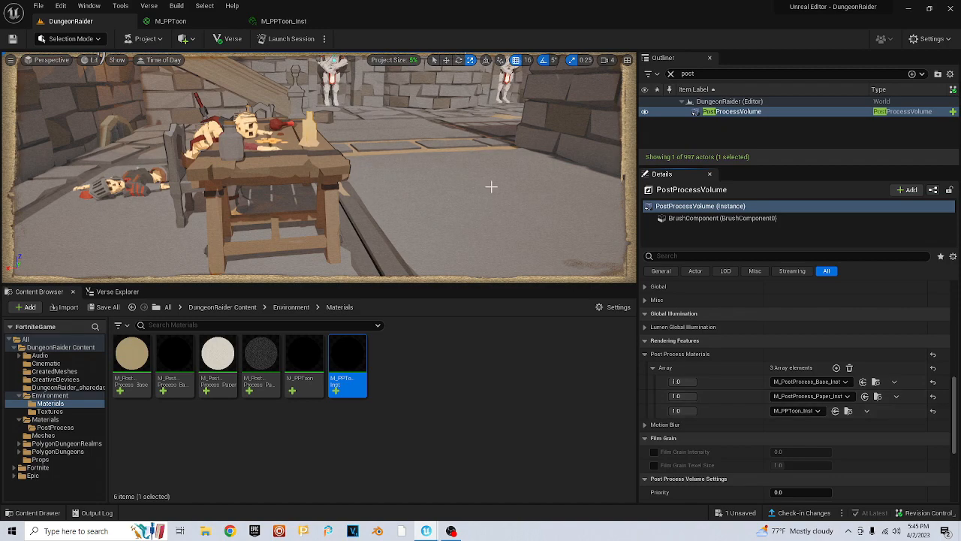
Delete the M_PostProcess_Paper_Inst element from the volume's Post Process Materials array and view the dungeon without it
right_click_drag(472, 175, 398, 160)
key("w")
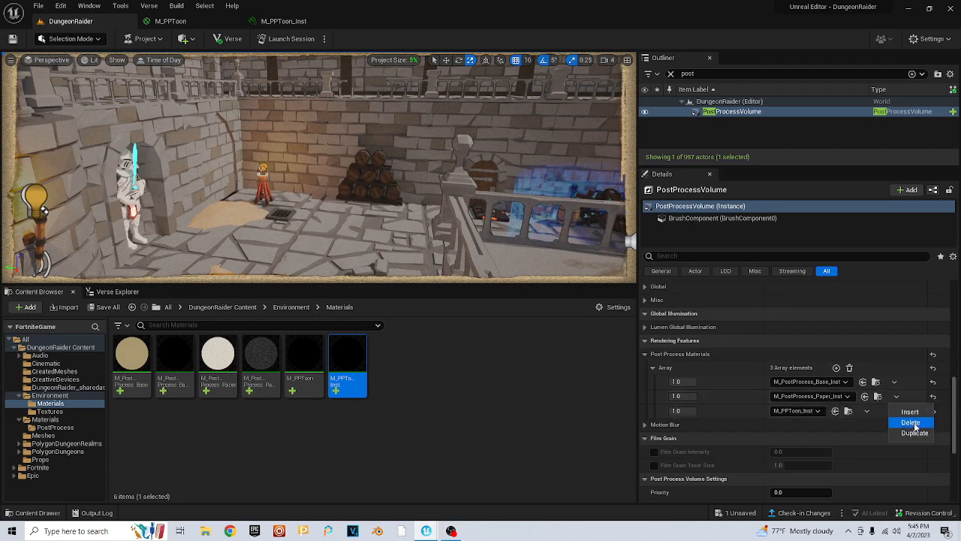
left_click(912, 422)
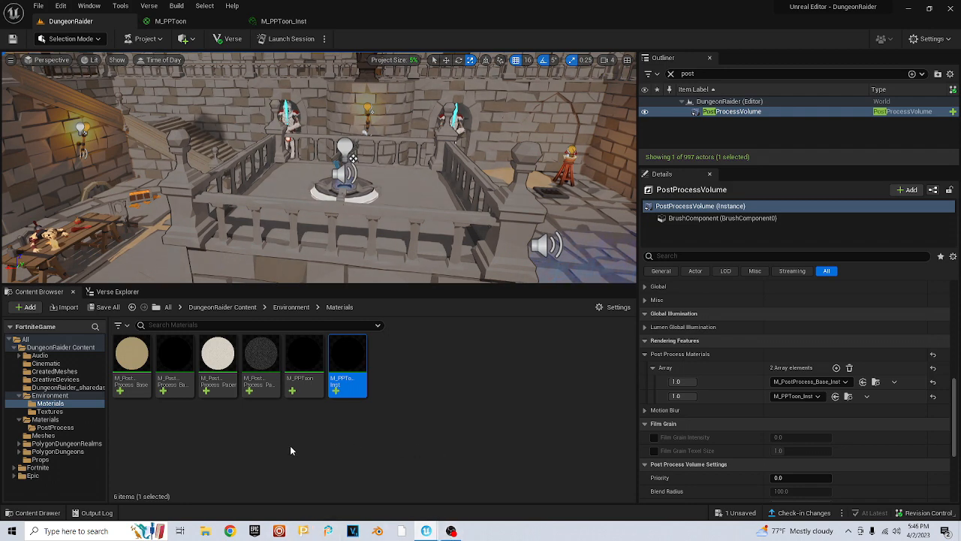
right_click_drag(328, 225, 372, 210)
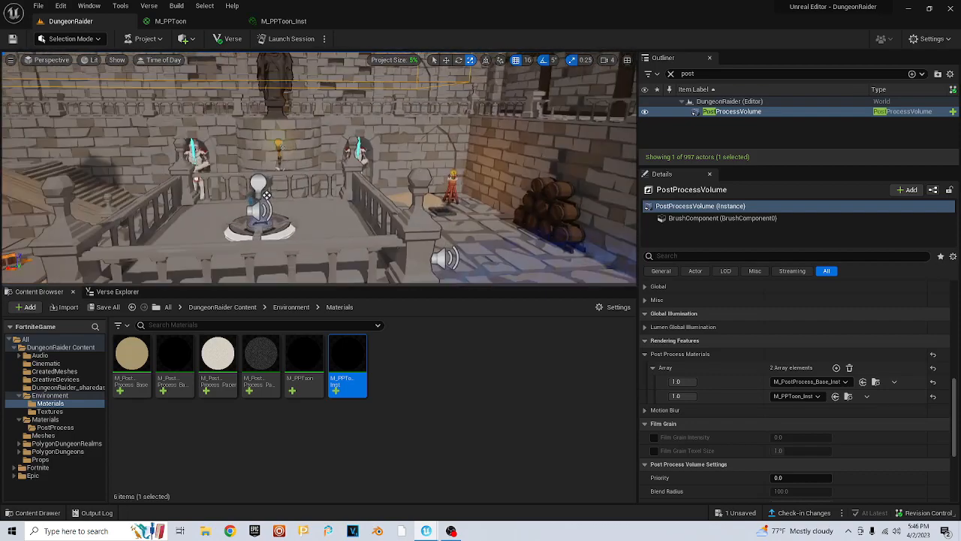